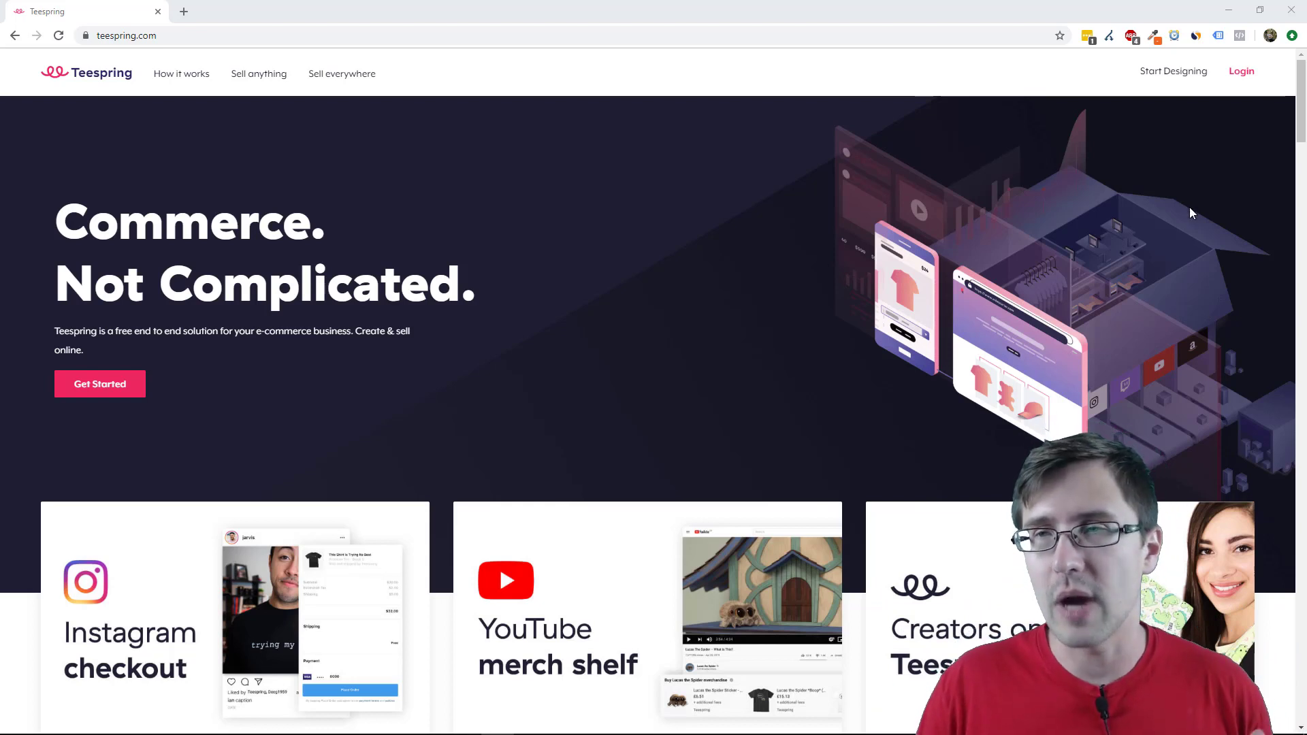
Log in to Teespring with the saved account e-mail and password, completing the robot check
click(1240, 81)
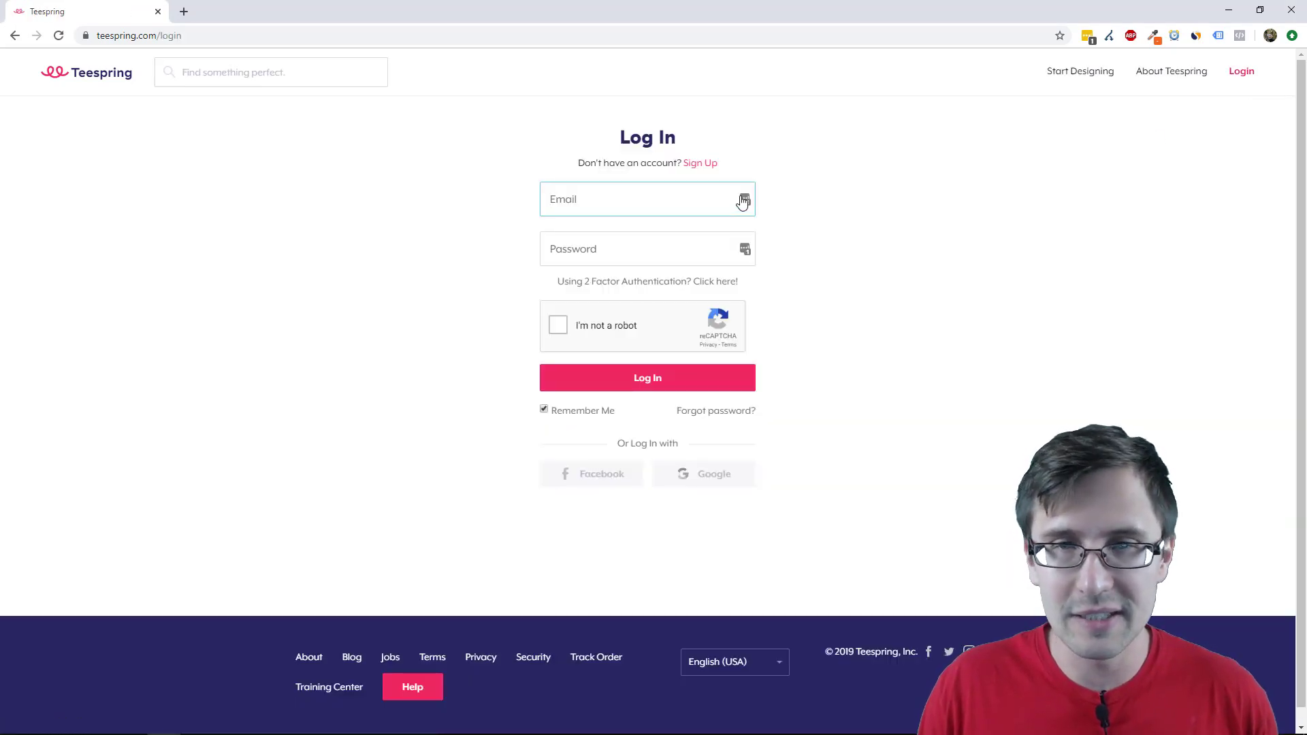
click(744, 199)
click(606, 284)
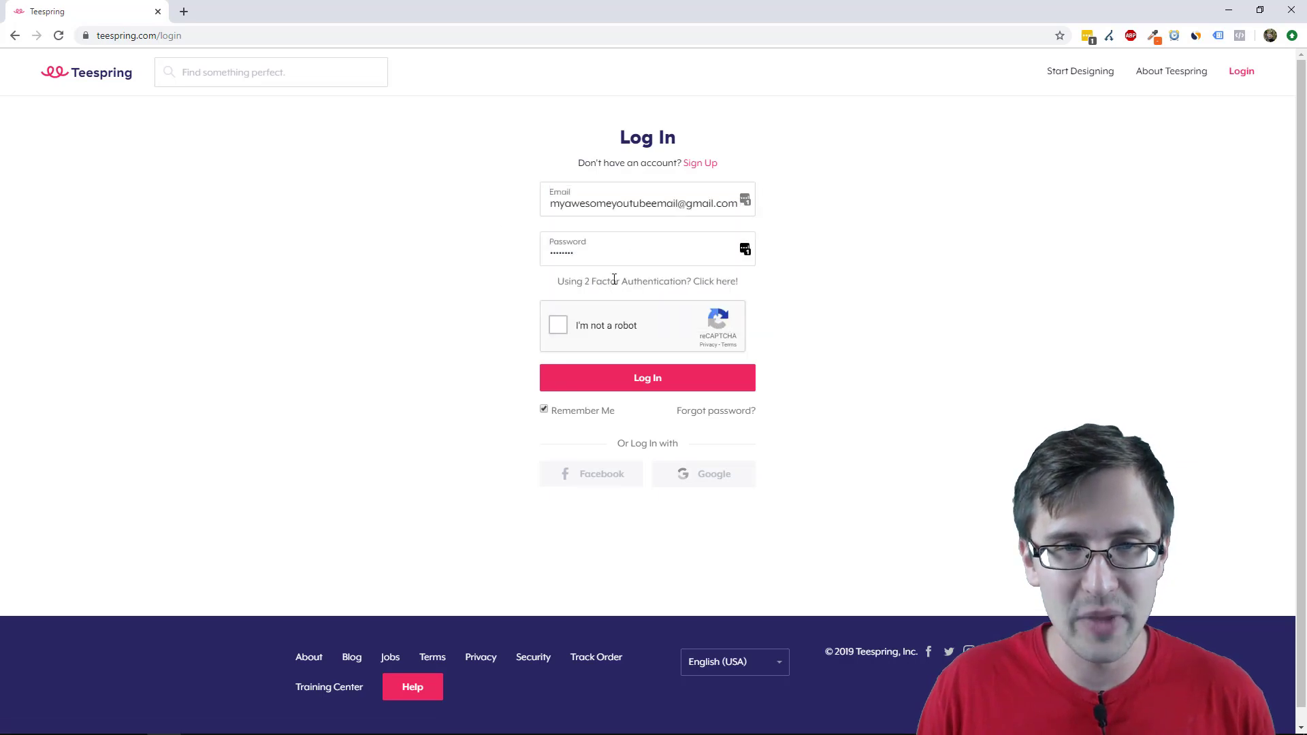
click(561, 329)
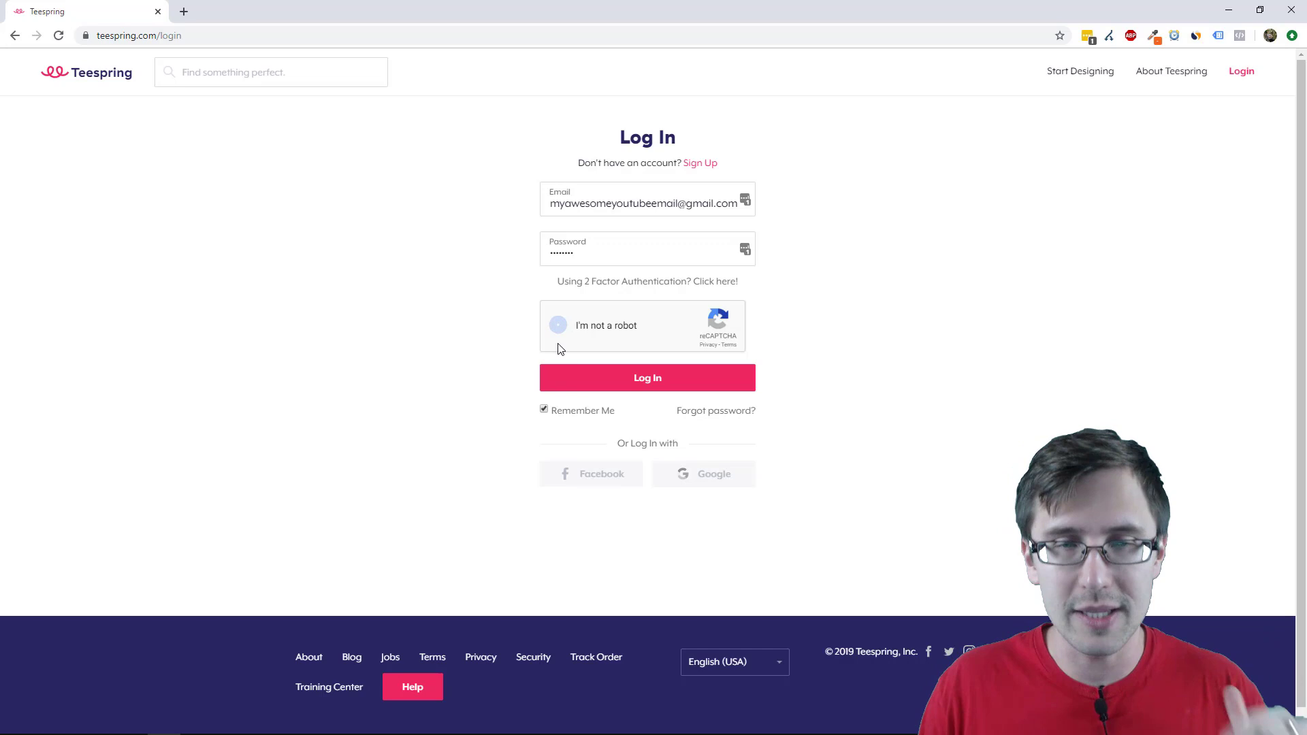
click(571, 388)
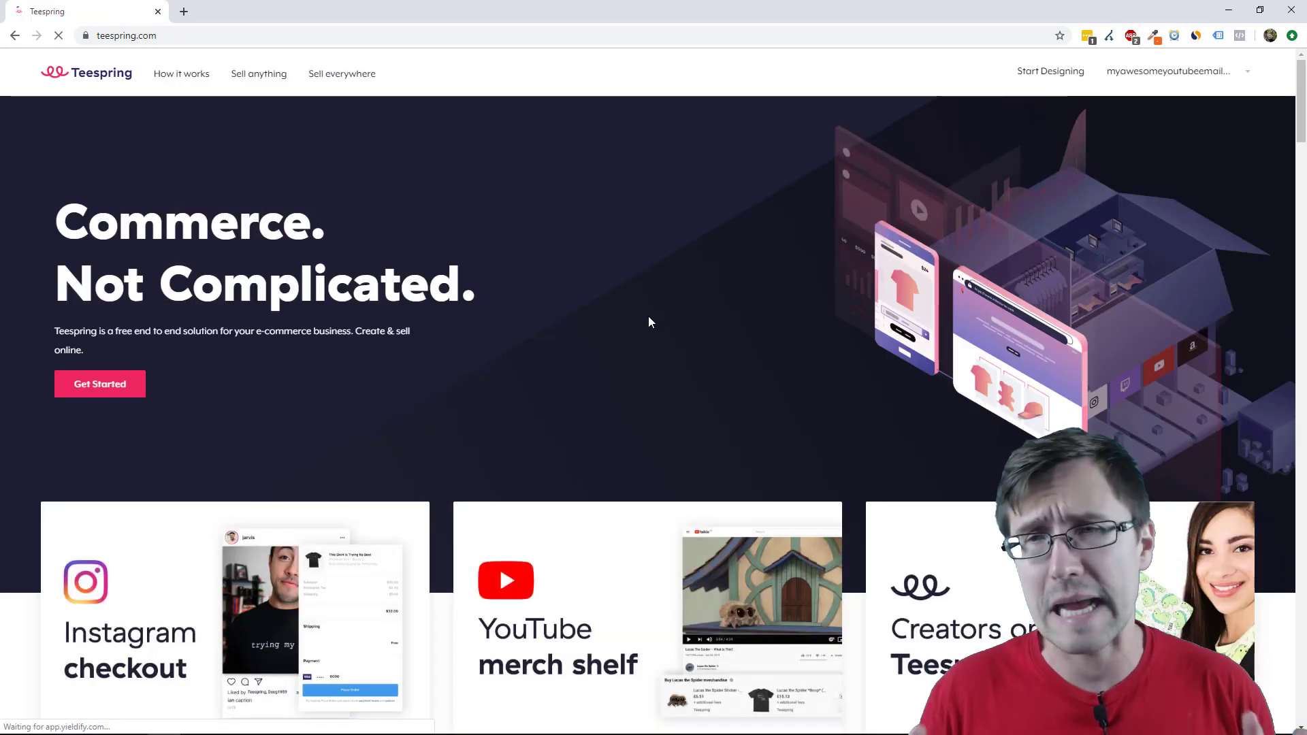
Start a new design and choose the Unisex / Men's T-Shirts category under Apparel
click(1049, 72)
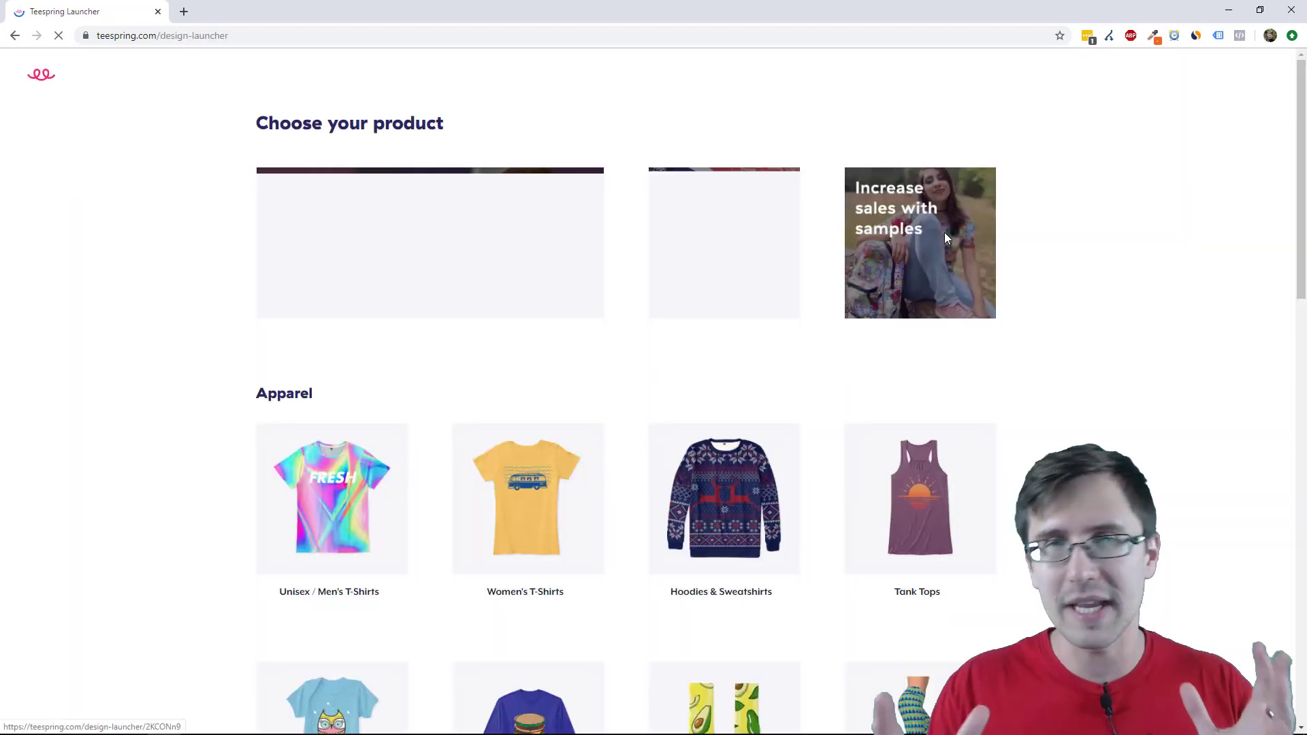
scroll(639, 408, down, 3)
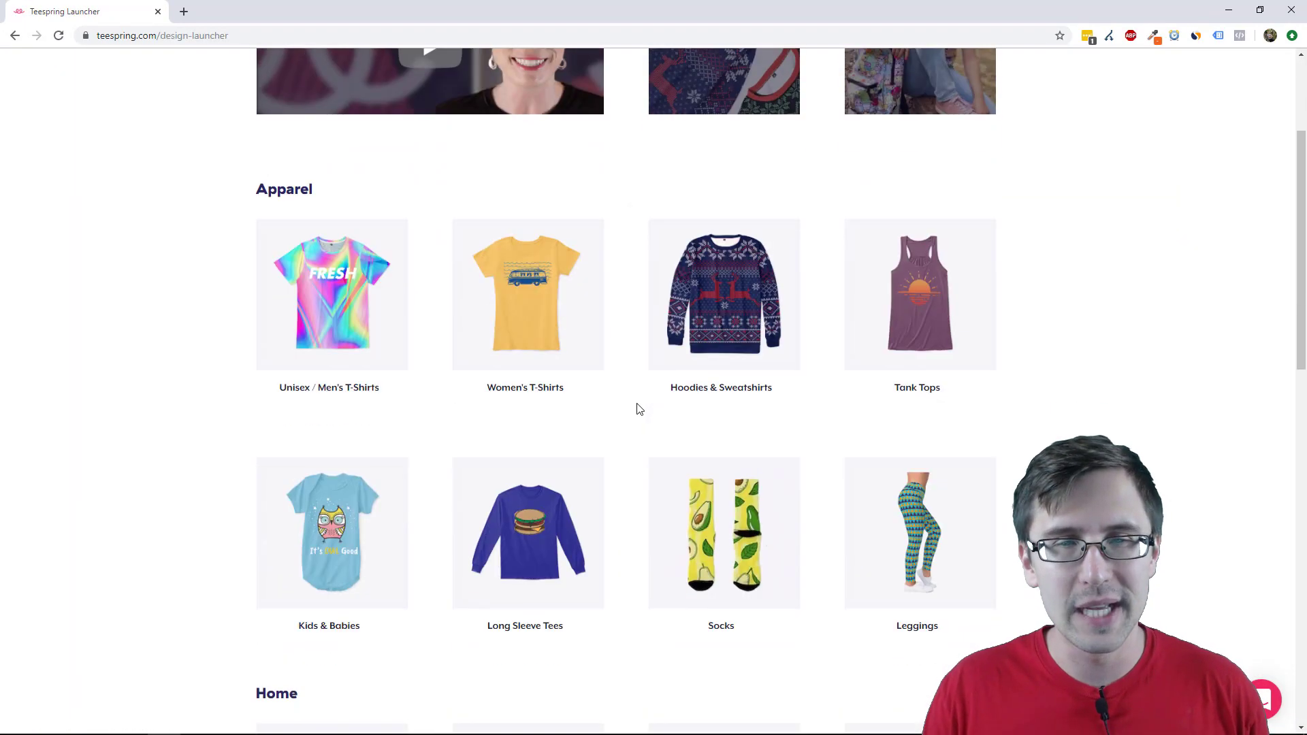
scroll(808, 347, down, 4)
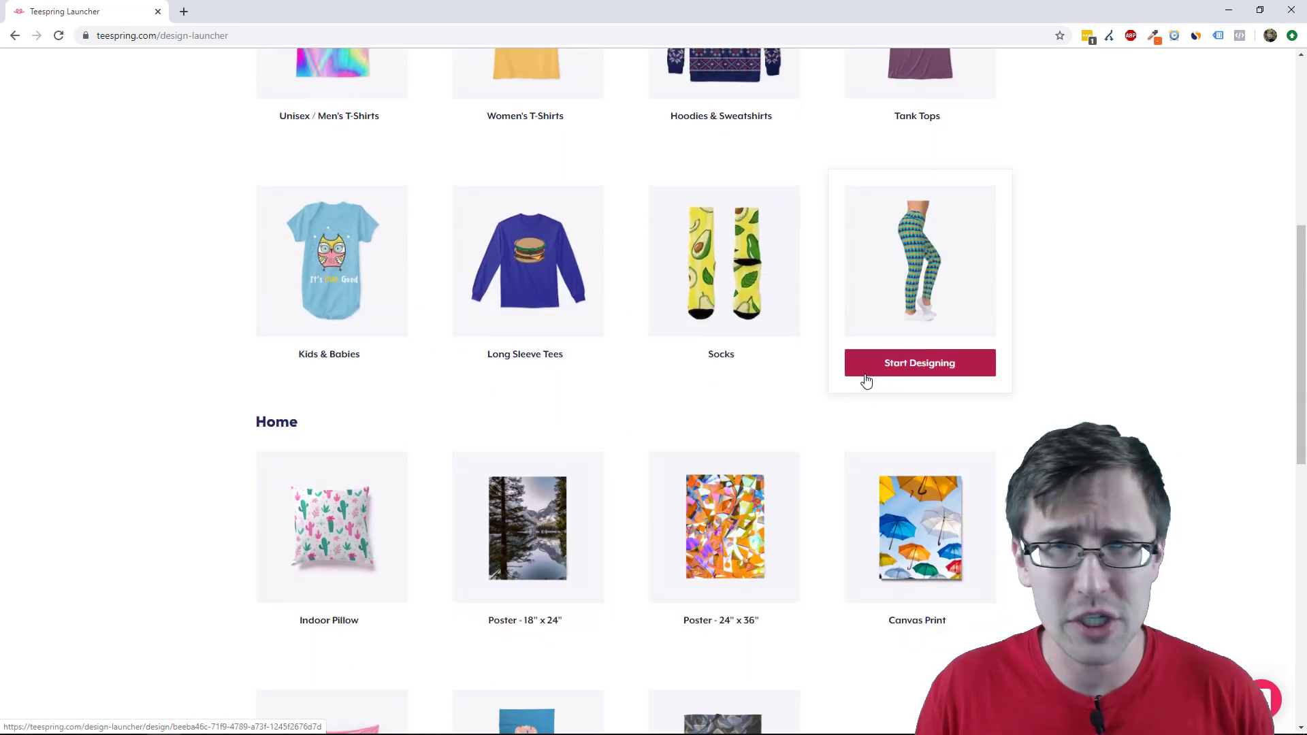
scroll(875, 354, up, 3)
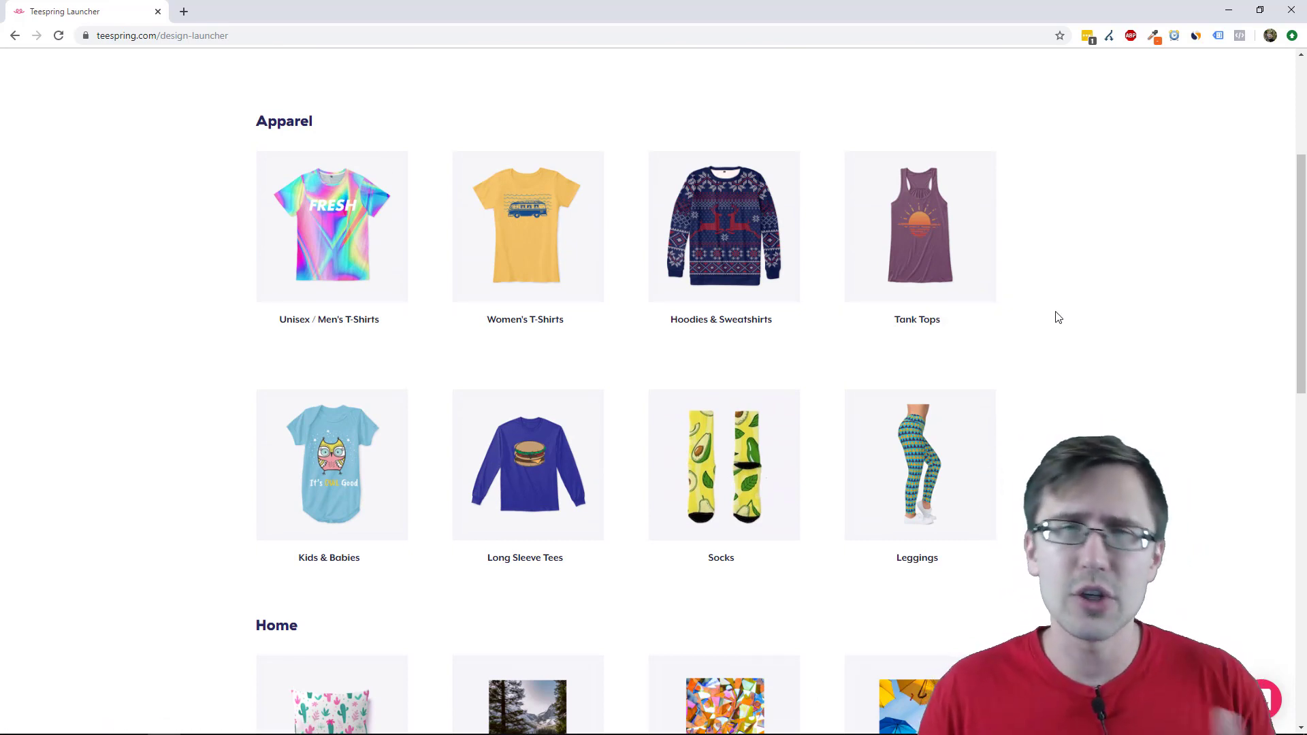
scroll(1058, 318, down, 1)
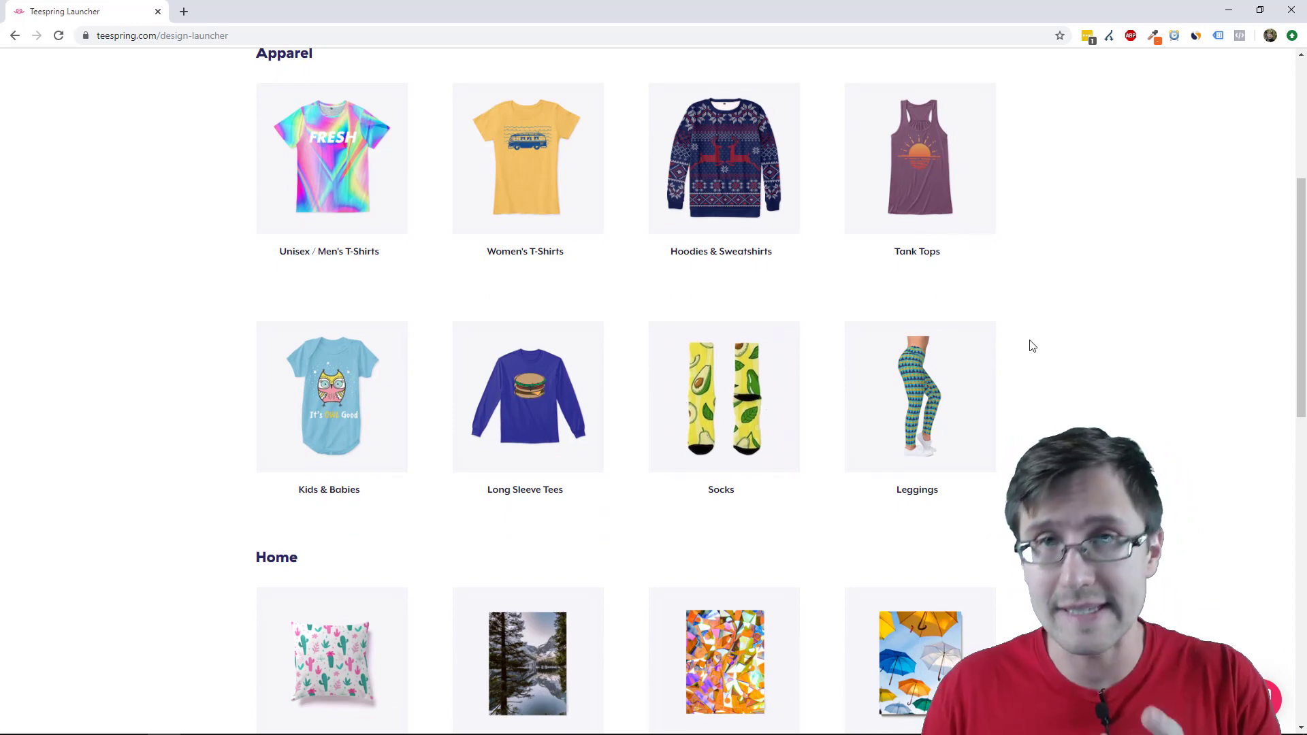
scroll(999, 374, down, 6)
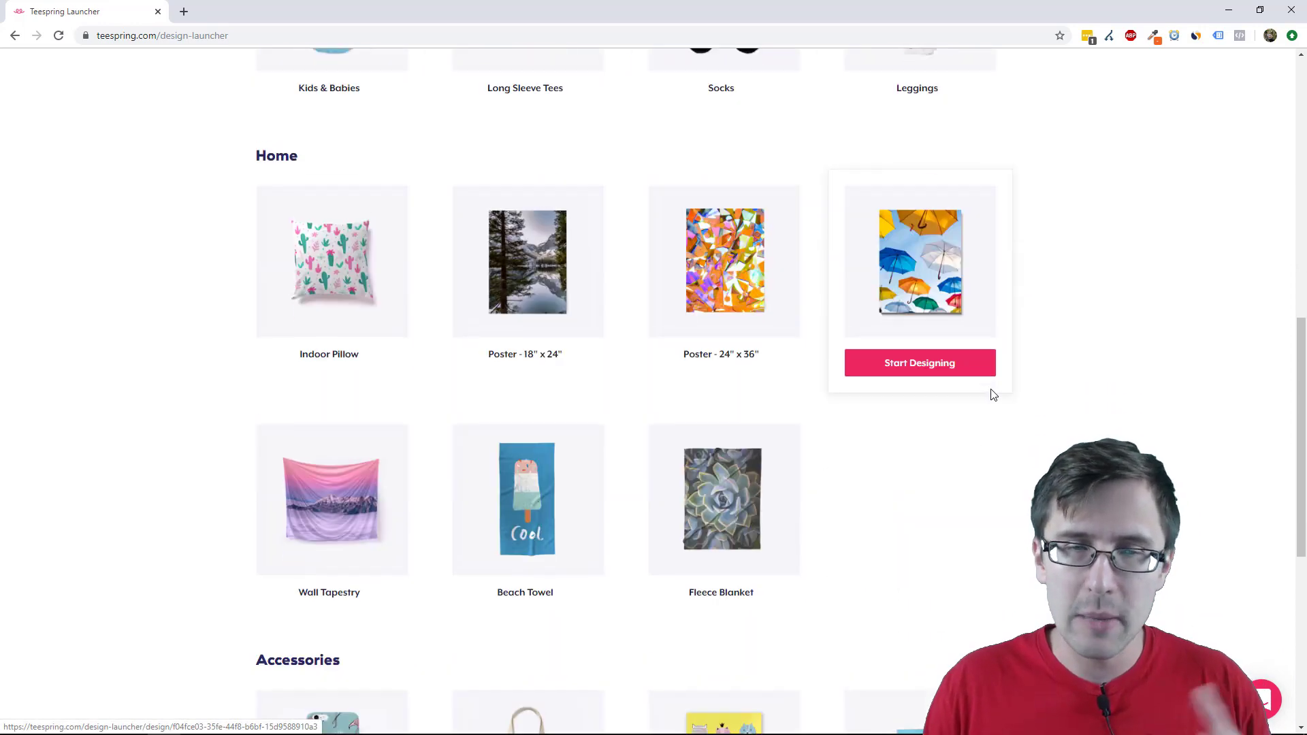
scroll(776, 560, up, 7)
scroll(776, 559, up, 2)
mouse_move(349, 414)
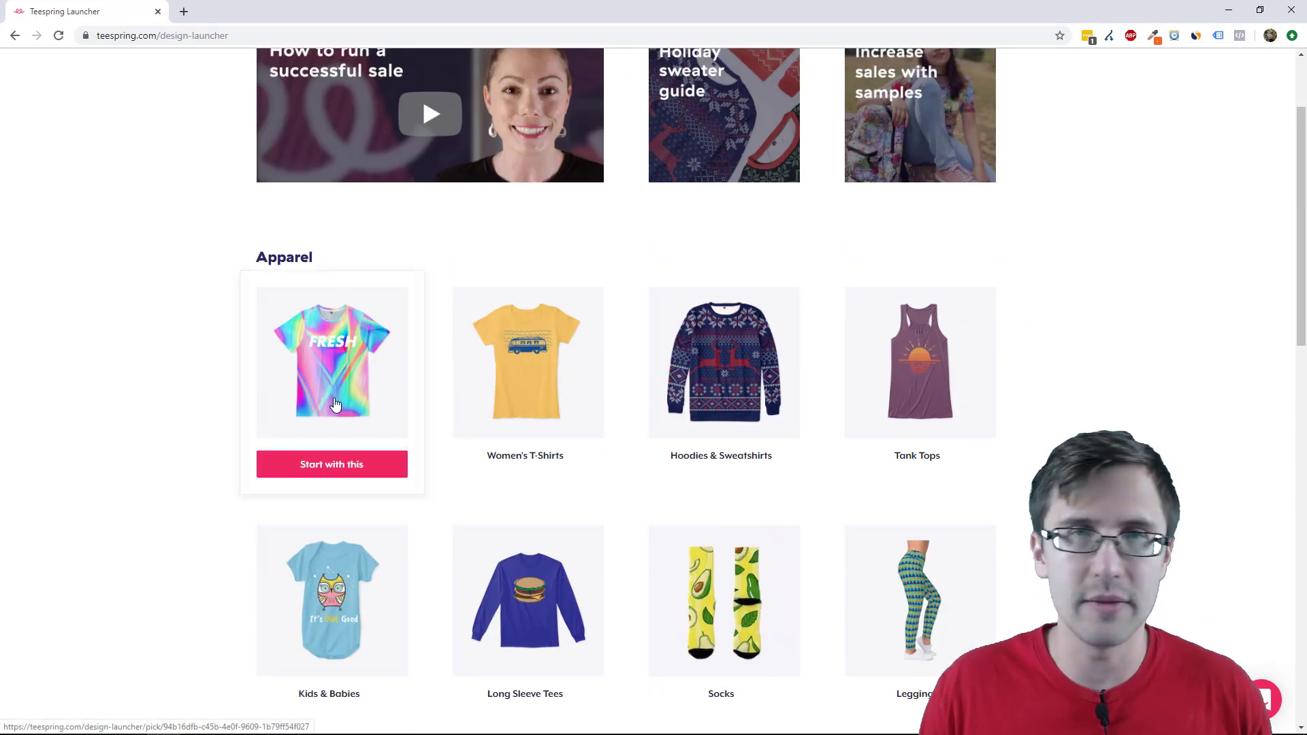
click(291, 467)
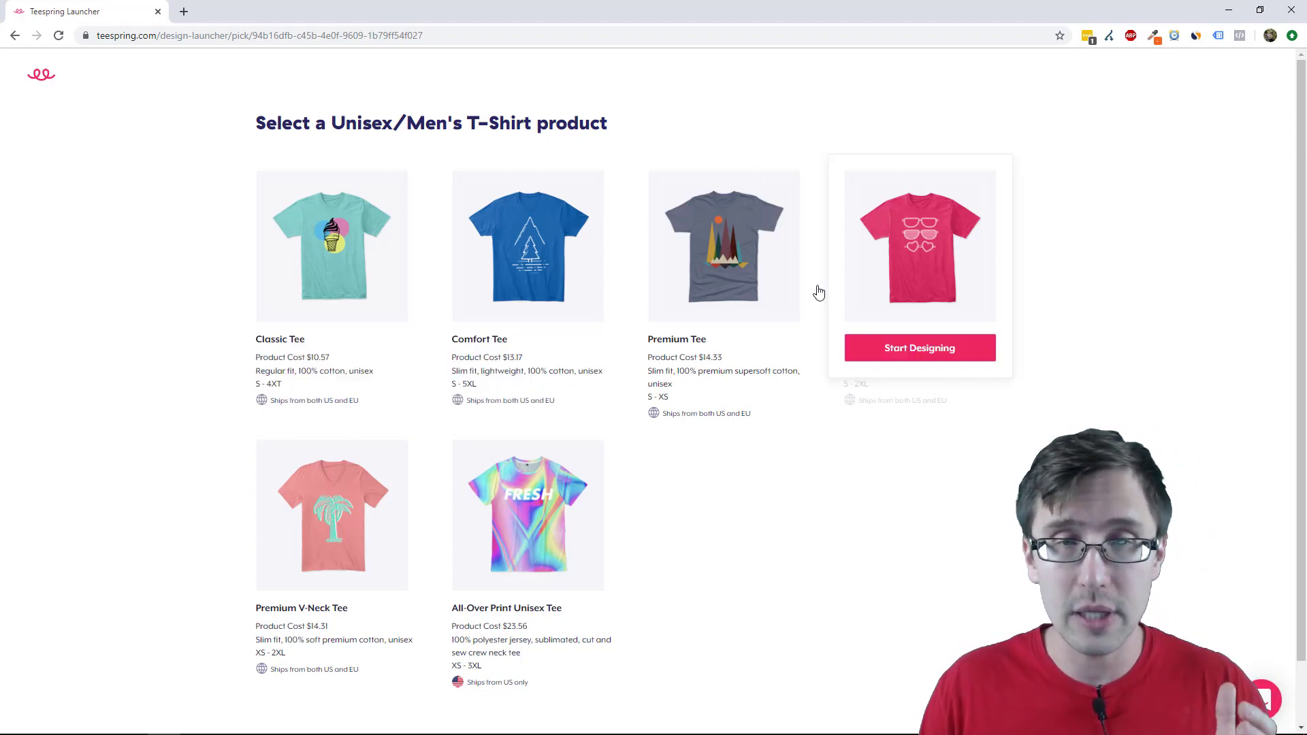
Start designing the All-Over Print Unisex Tee and check its flat print template and shirt preview
mouse_move(298, 258)
mouse_move(574, 529)
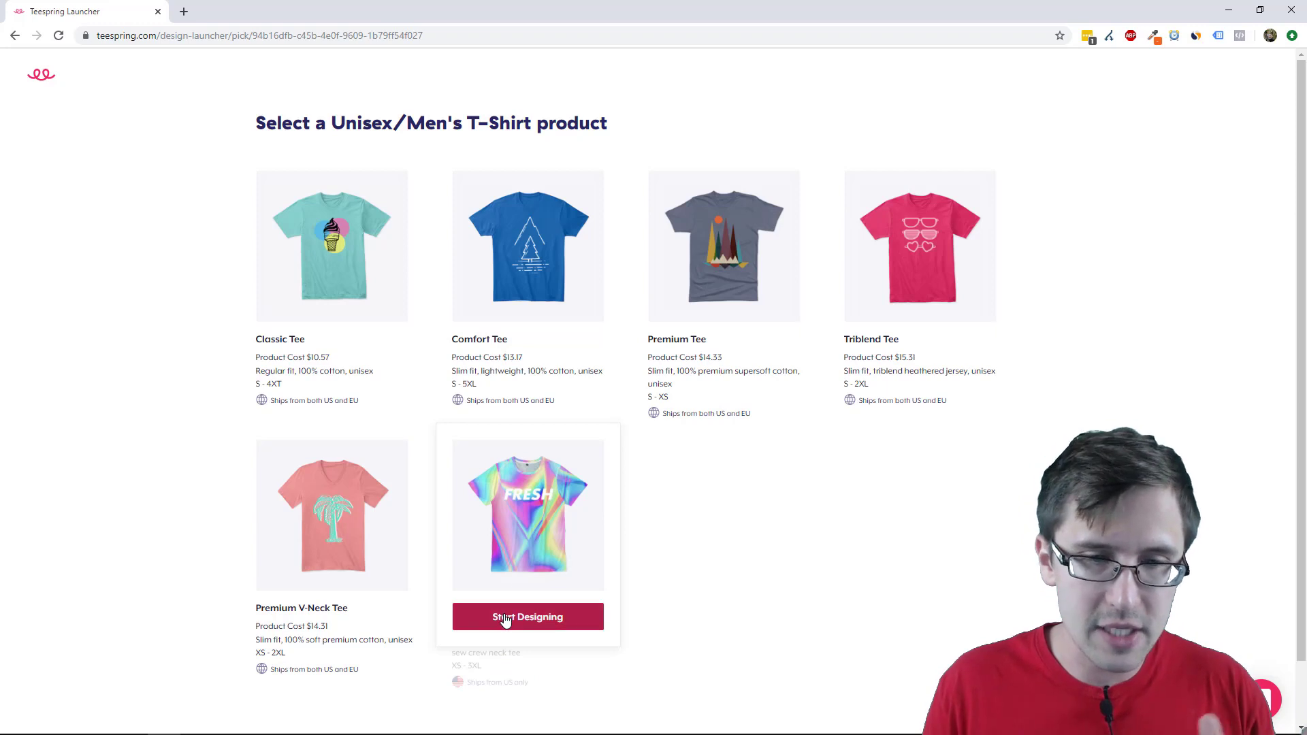
click(508, 619)
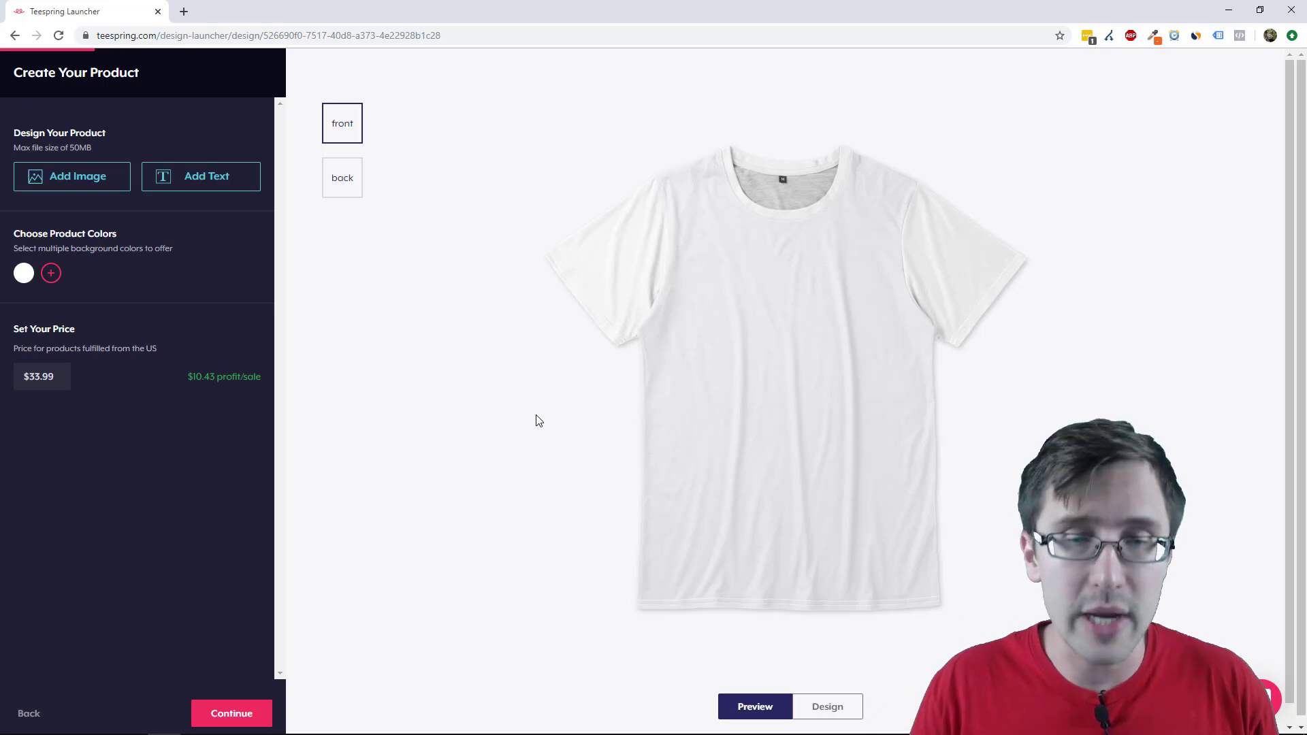
click(831, 702)
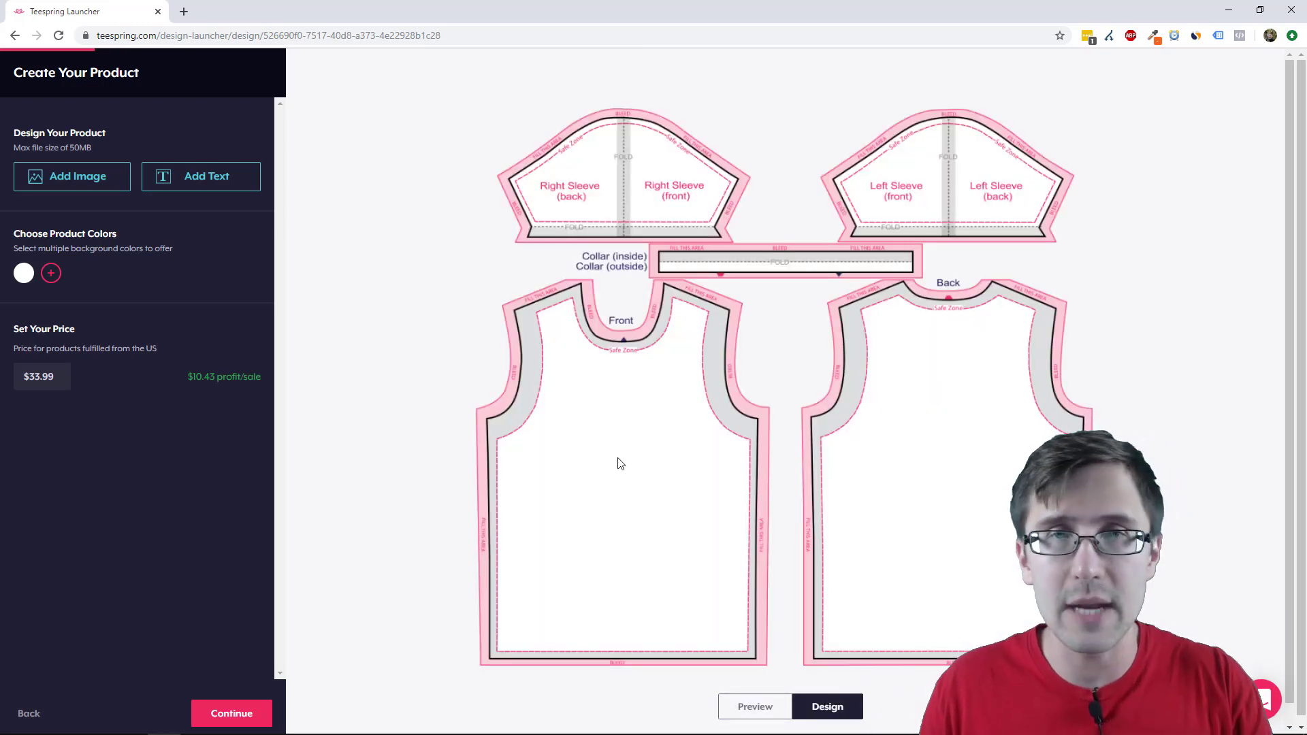
click(735, 715)
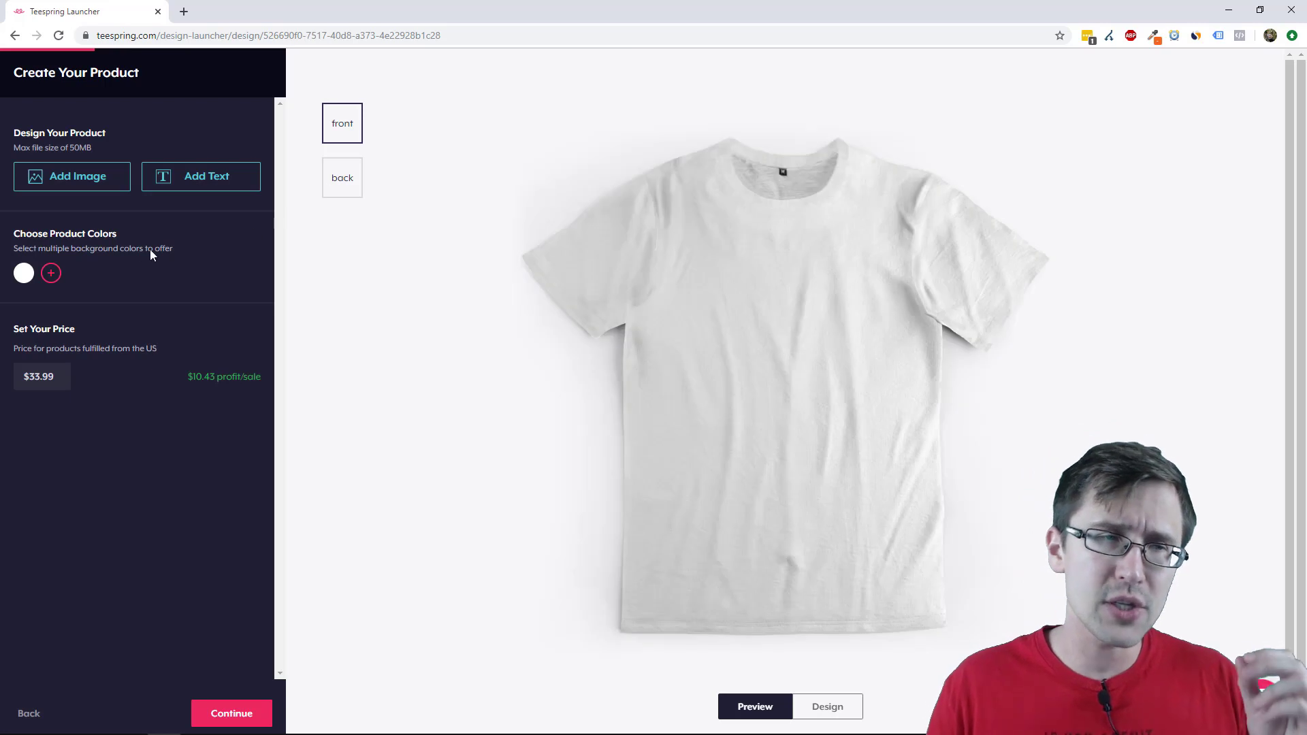
Add light blue, cream, purple, medium gray and dark blue to the background colors offered for the shirt
click(51, 273)
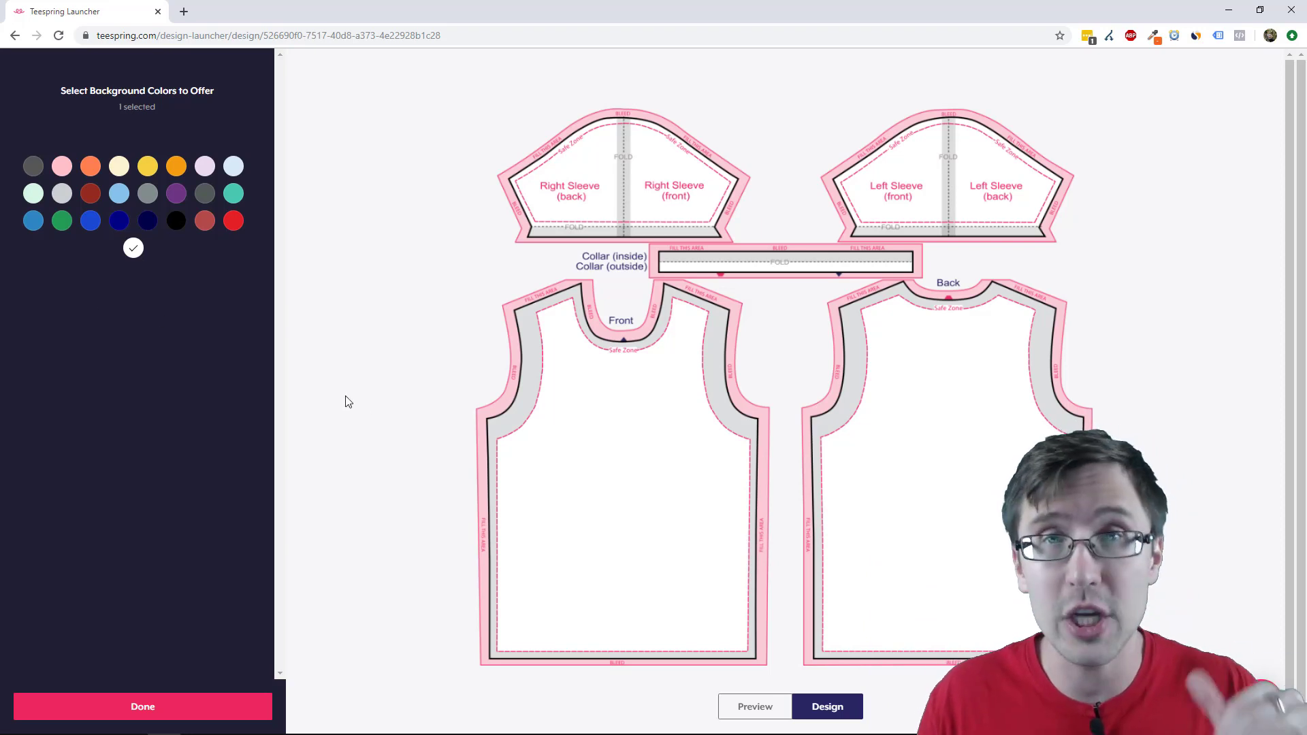
click(749, 704)
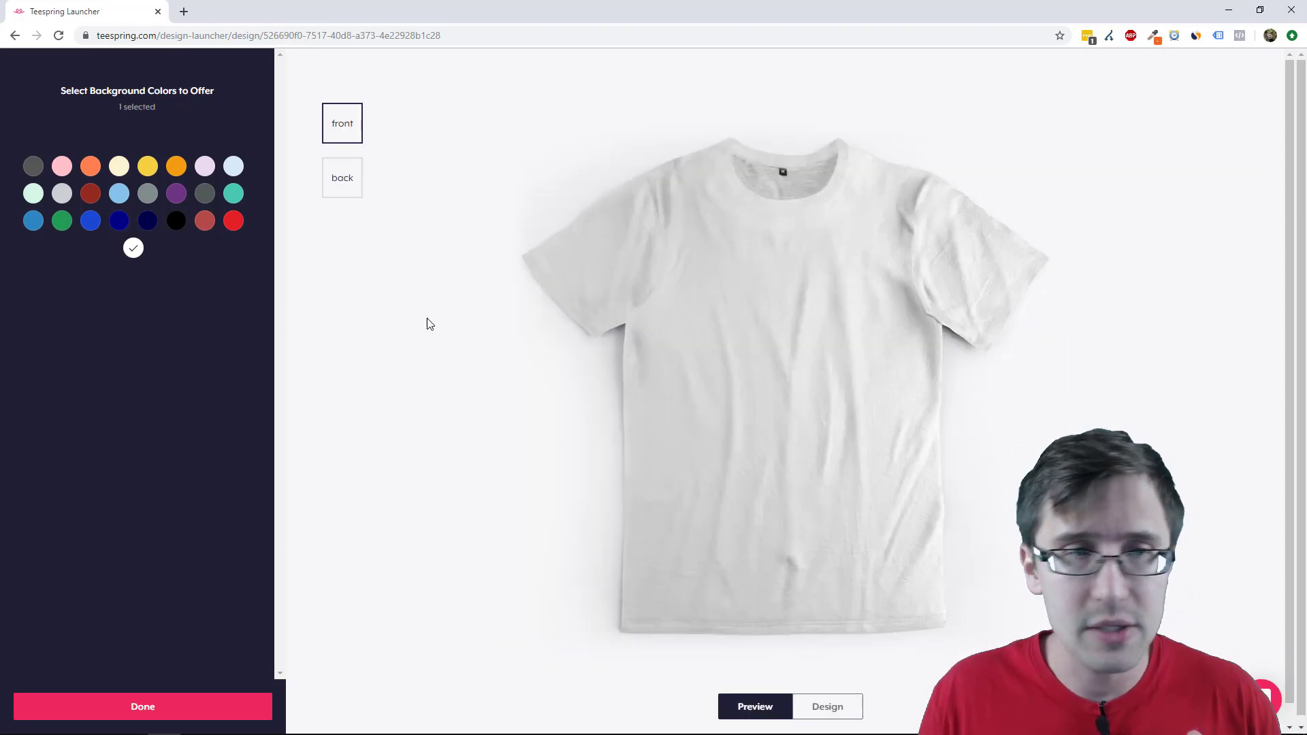
click(118, 196)
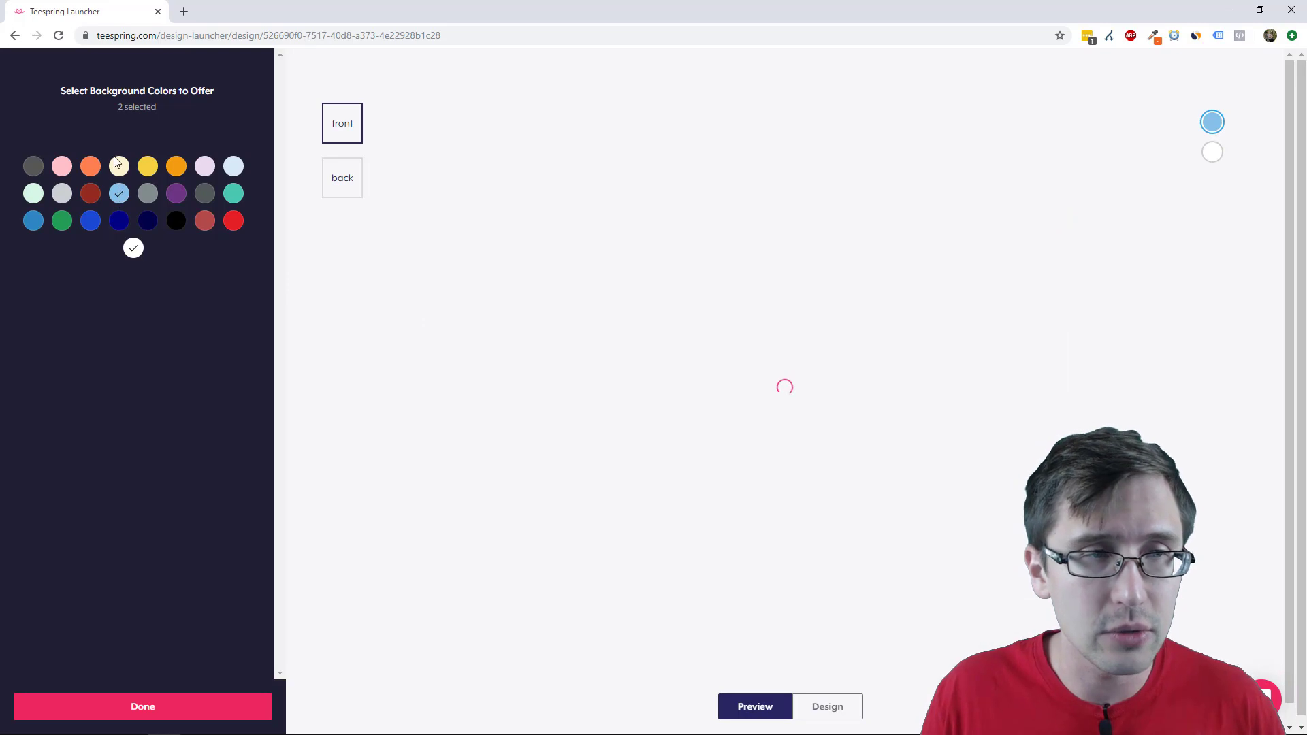
click(118, 169)
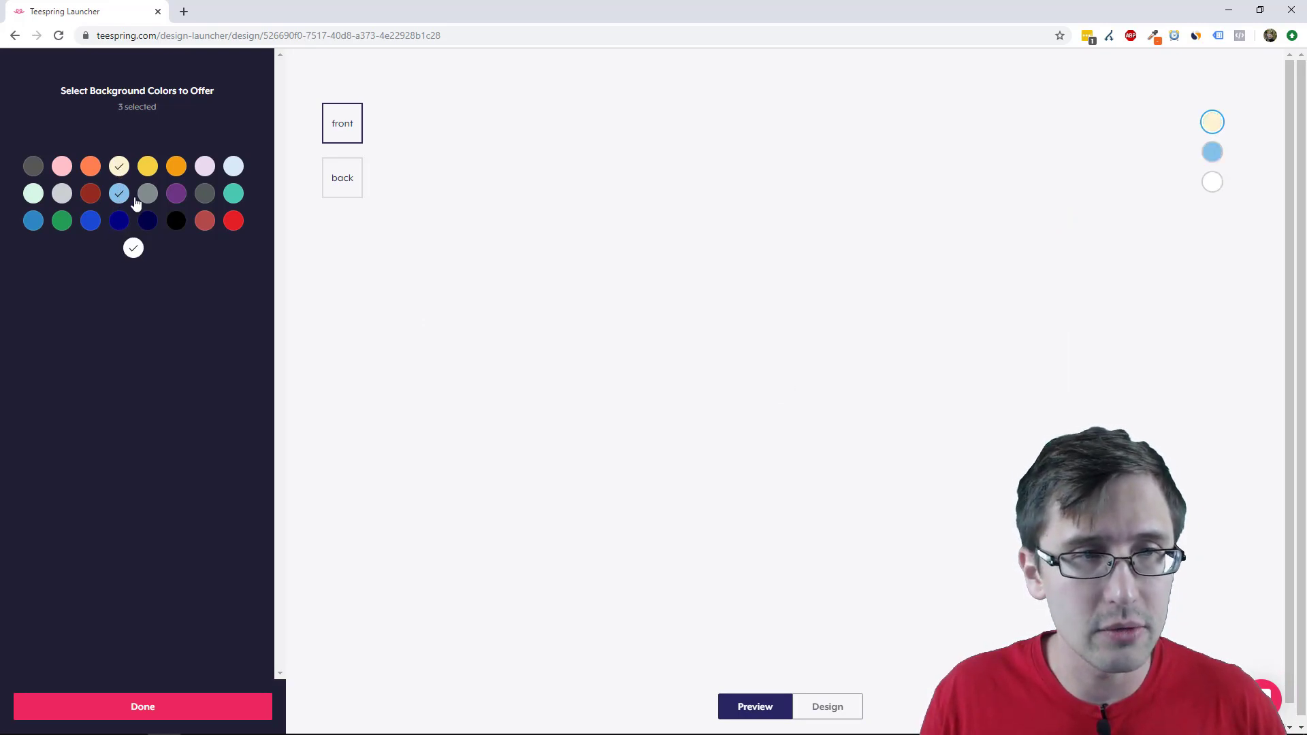
click(175, 195)
click(147, 194)
click(119, 220)
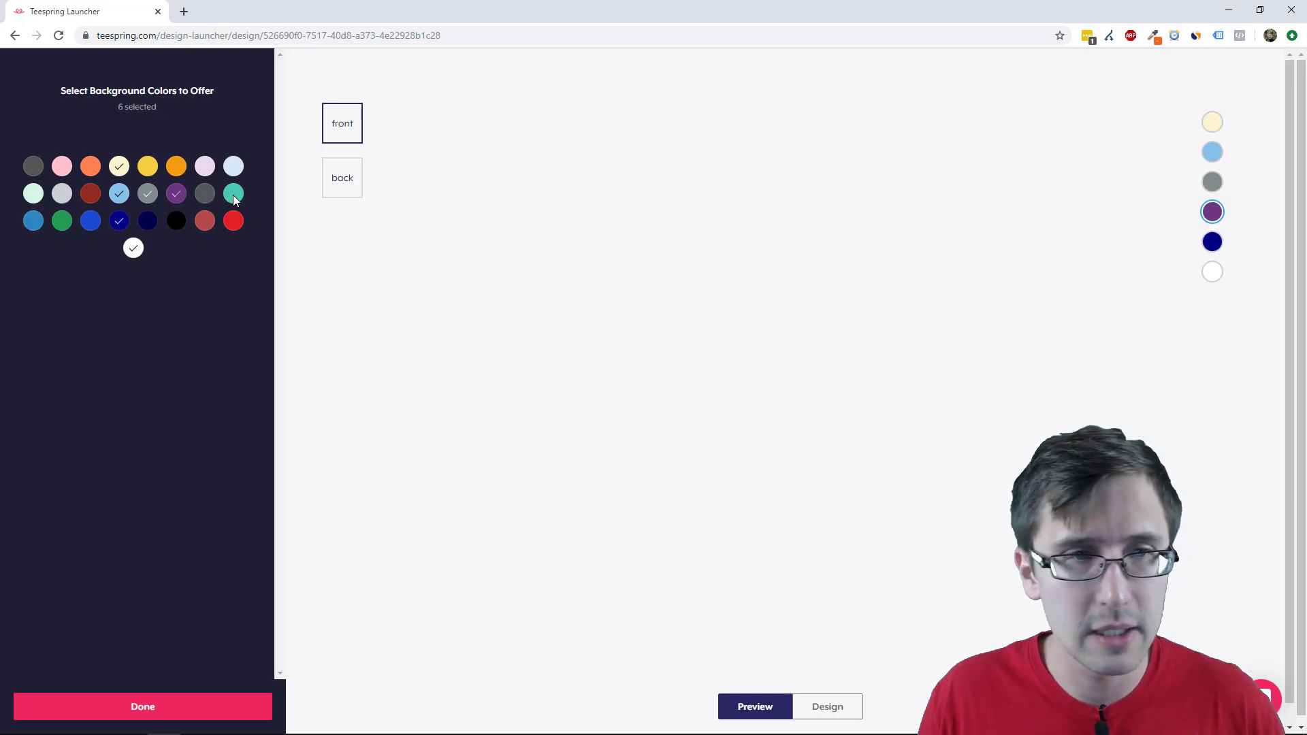
Add dark gray, teal, muted red, black, darkest navy, royal blue and dark red to the offered background colors
click(204, 194)
click(234, 196)
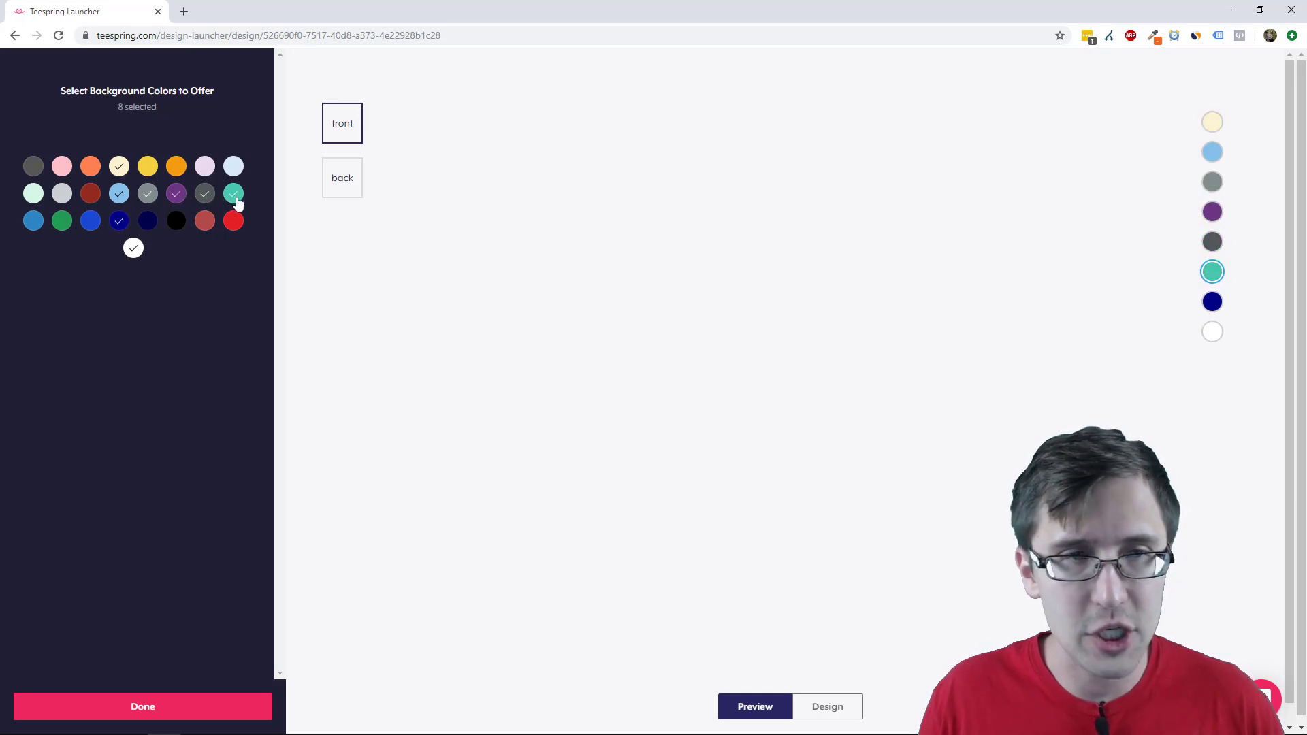
click(205, 221)
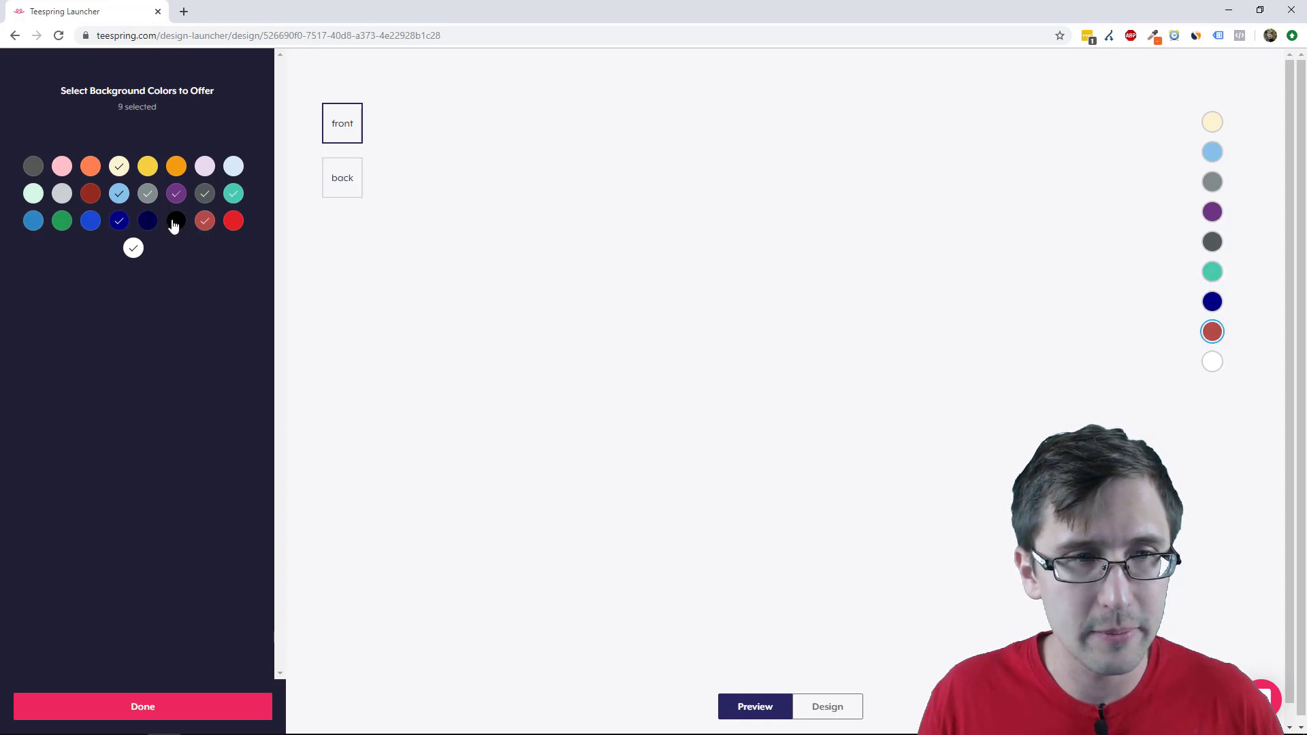
click(176, 220)
click(147, 221)
click(91, 221)
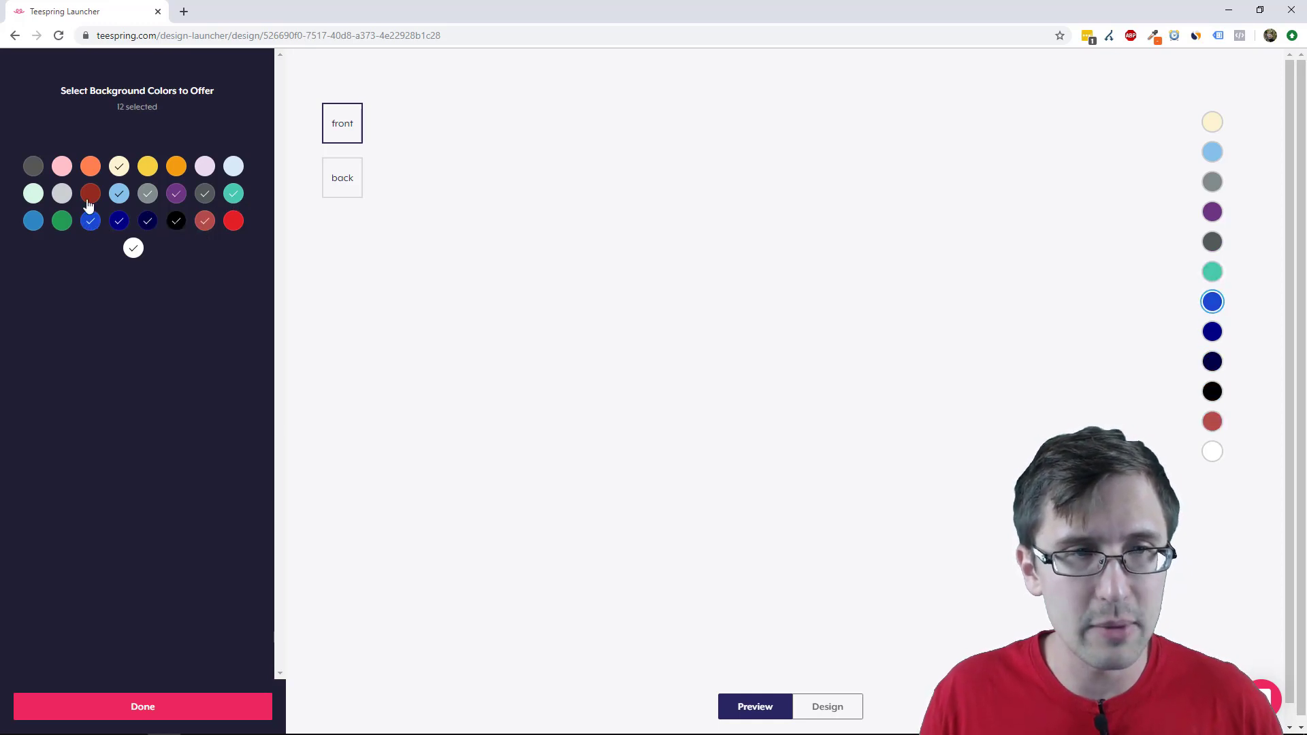
click(90, 193)
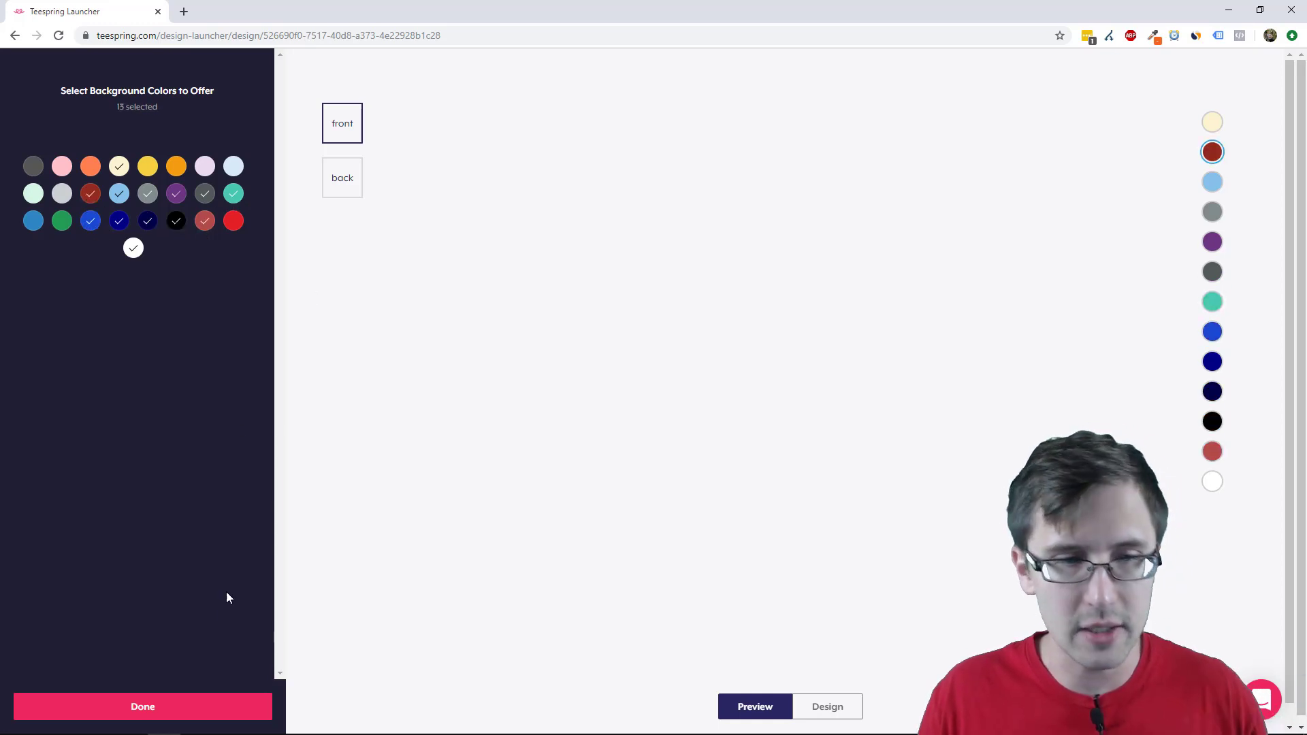
Check the print template, switch the displayed shirt color to muted red, and finish the background color selection
click(825, 707)
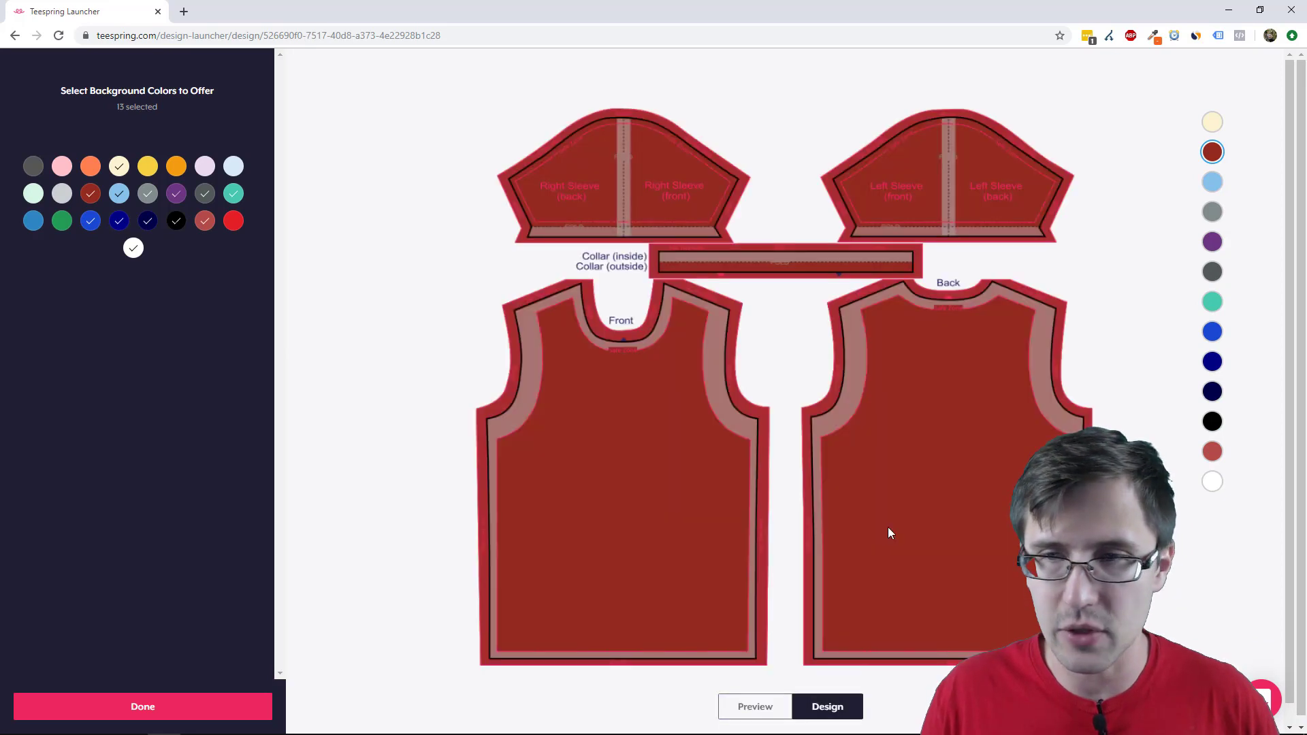
click(1213, 452)
click(755, 709)
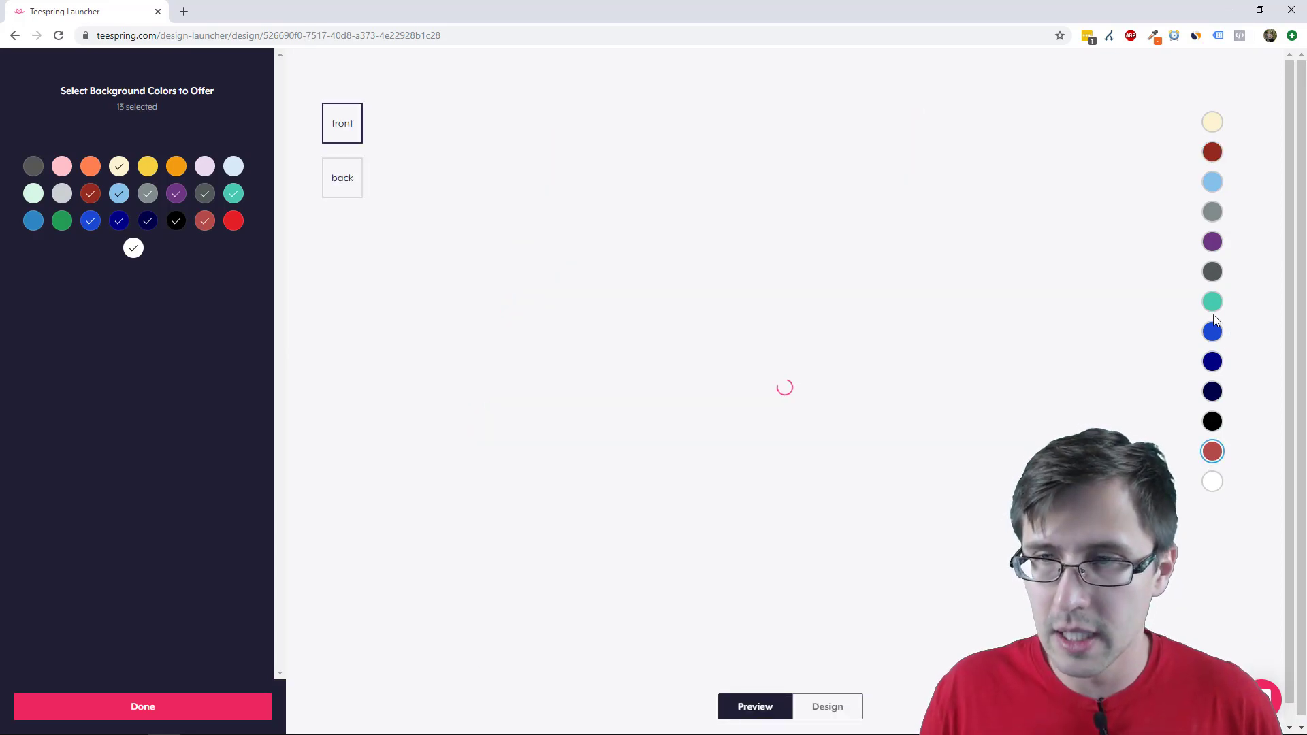
click(196, 706)
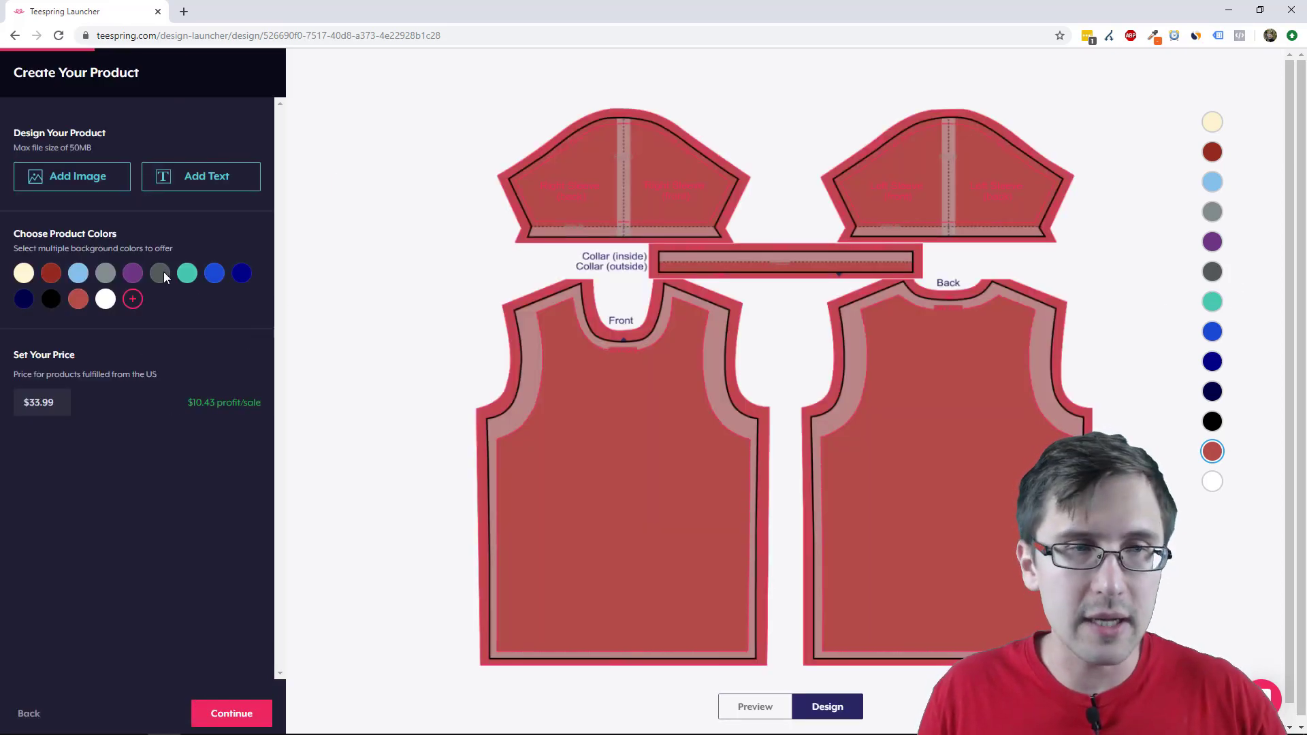
Preview the shirt in light blue, dark red, cream, medium gray, purple, white and black
click(1213, 181)
click(753, 707)
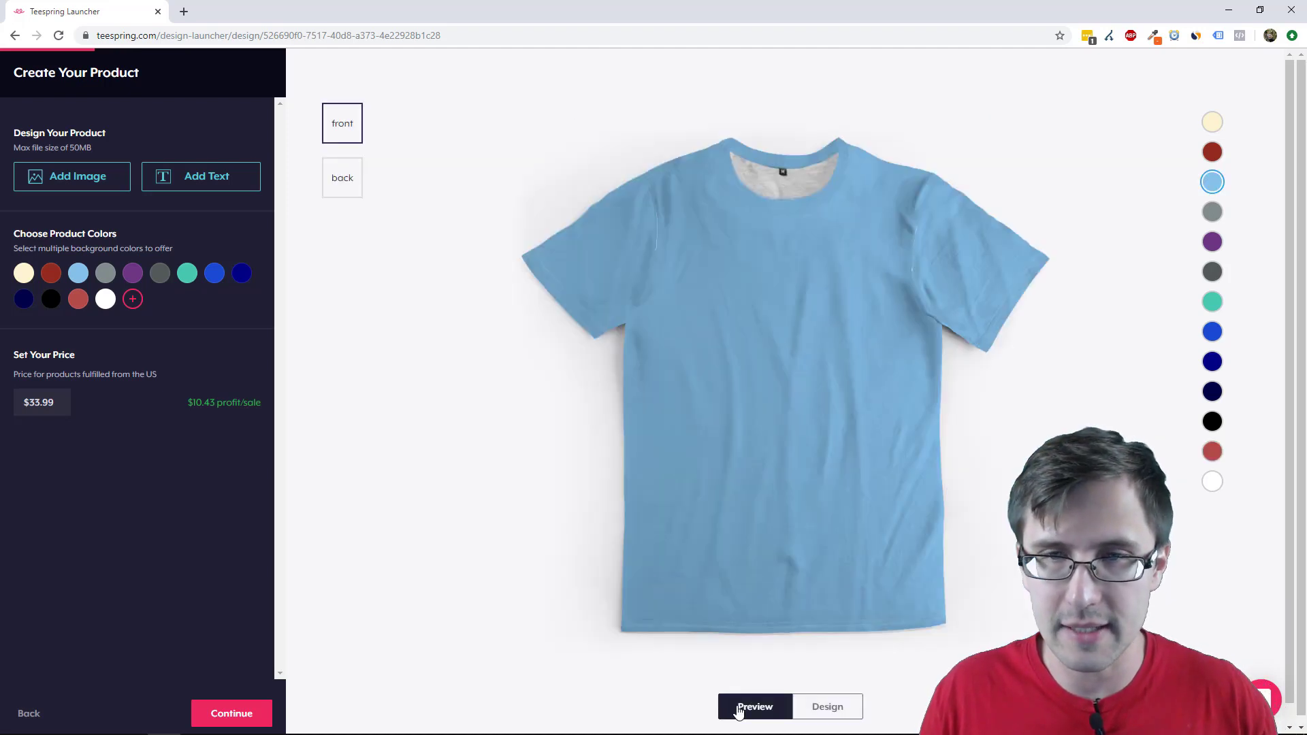
click(1213, 151)
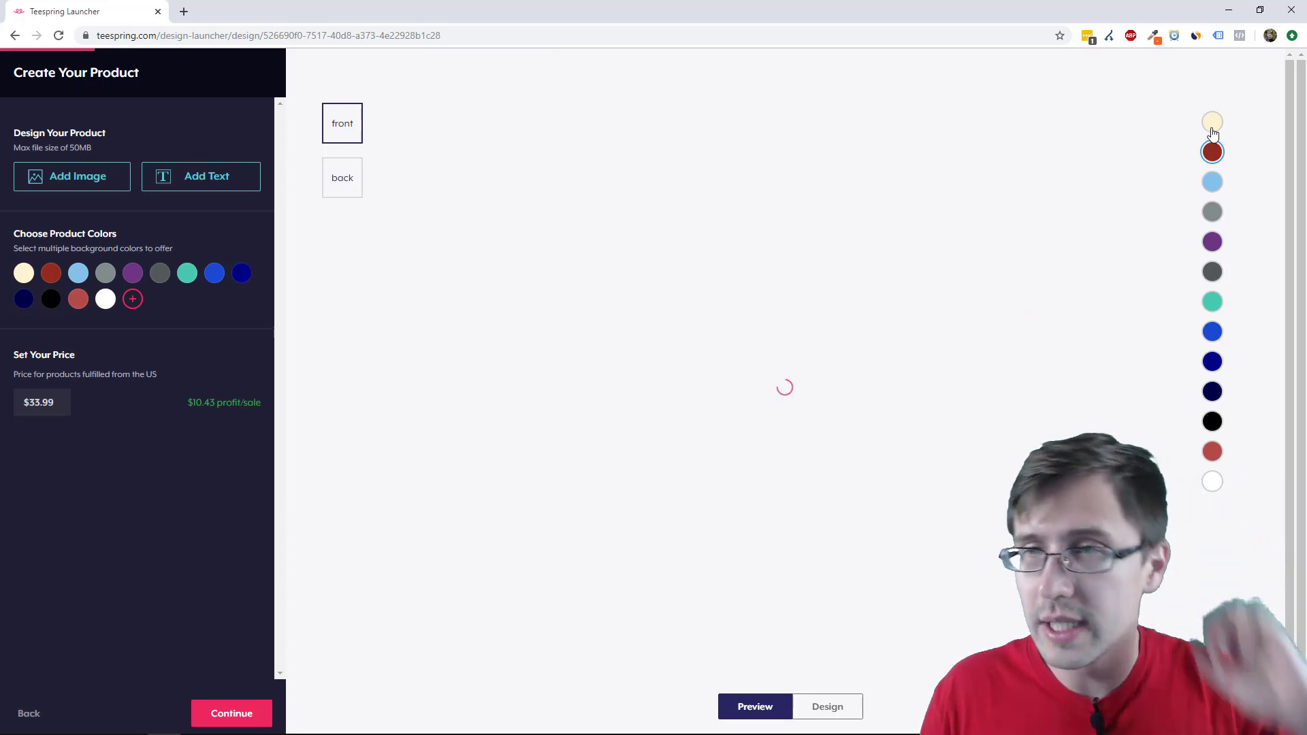
click(1212, 131)
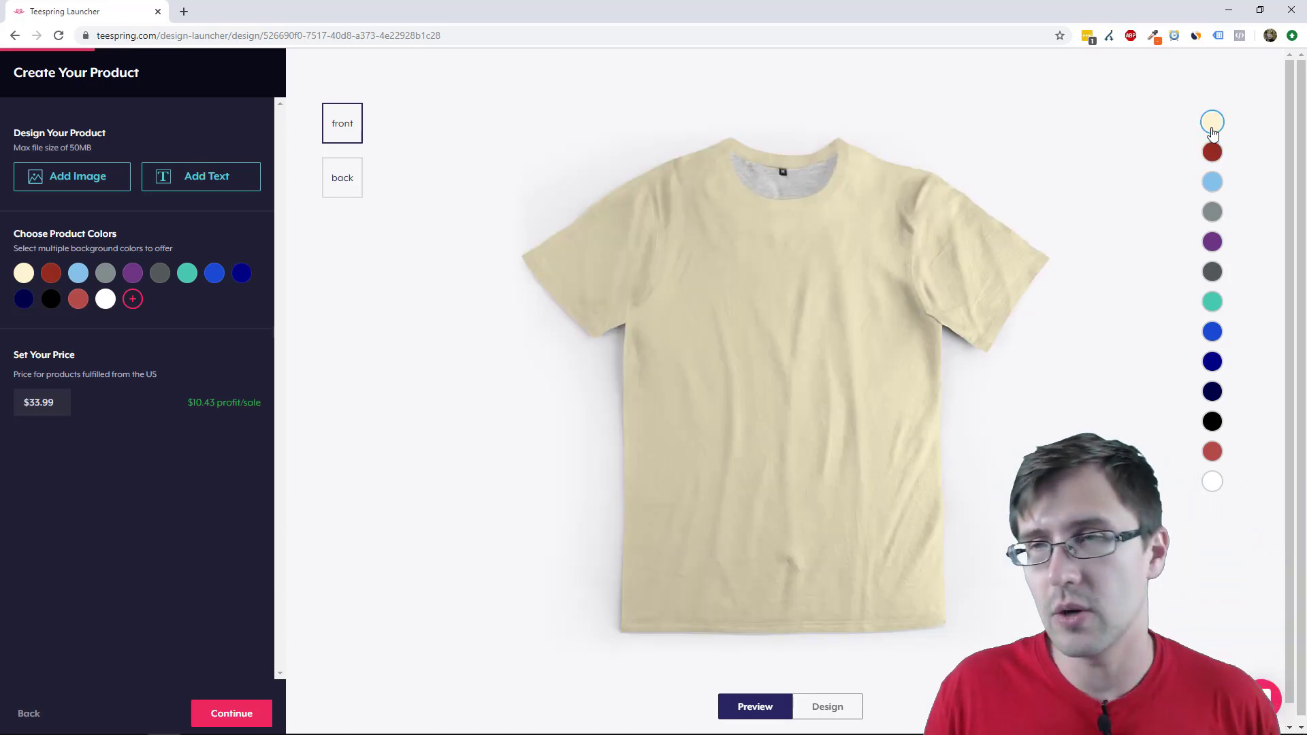
click(1215, 219)
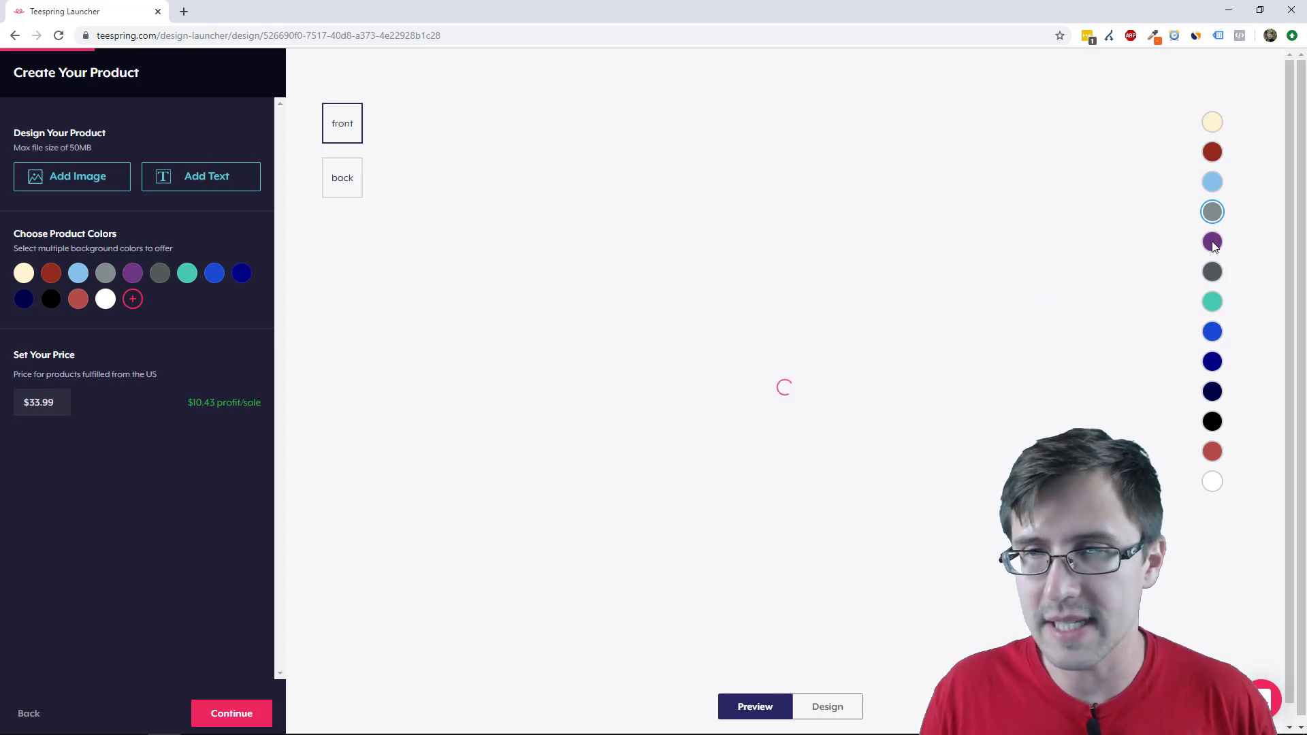
click(1215, 245)
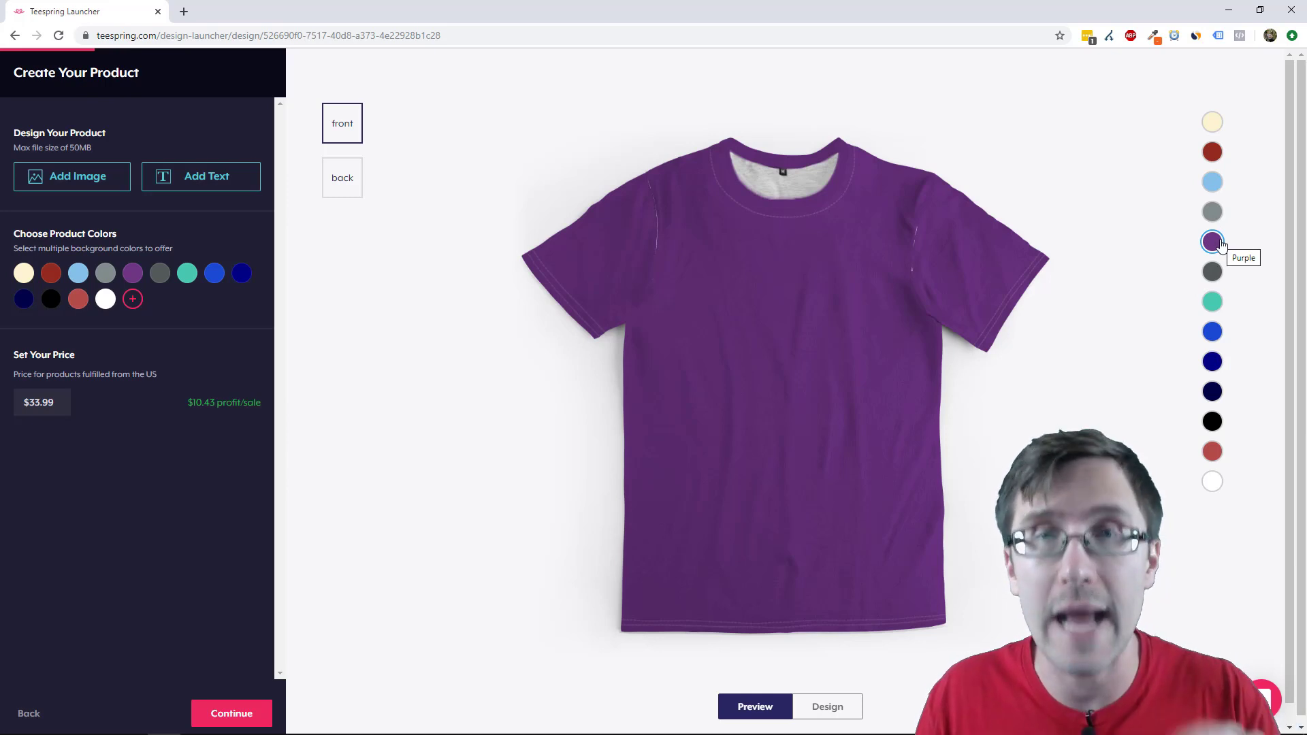
click(1210, 482)
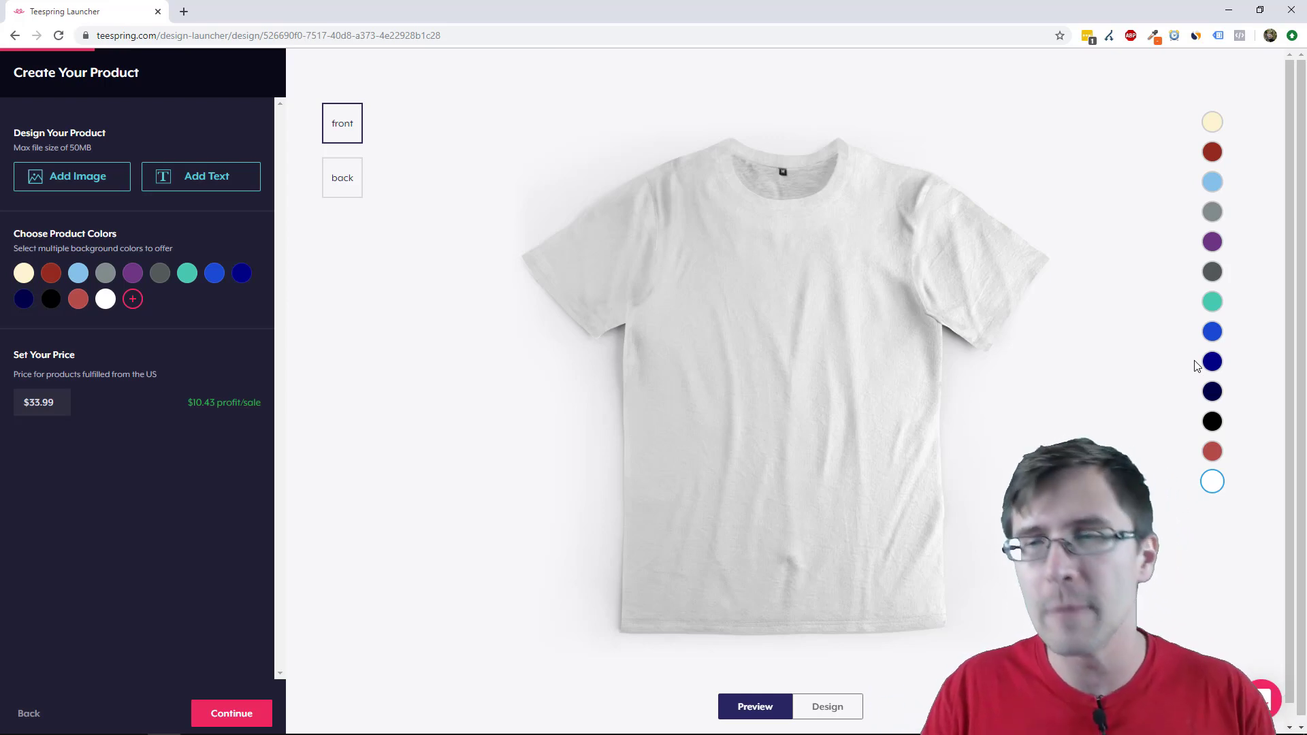
click(1213, 425)
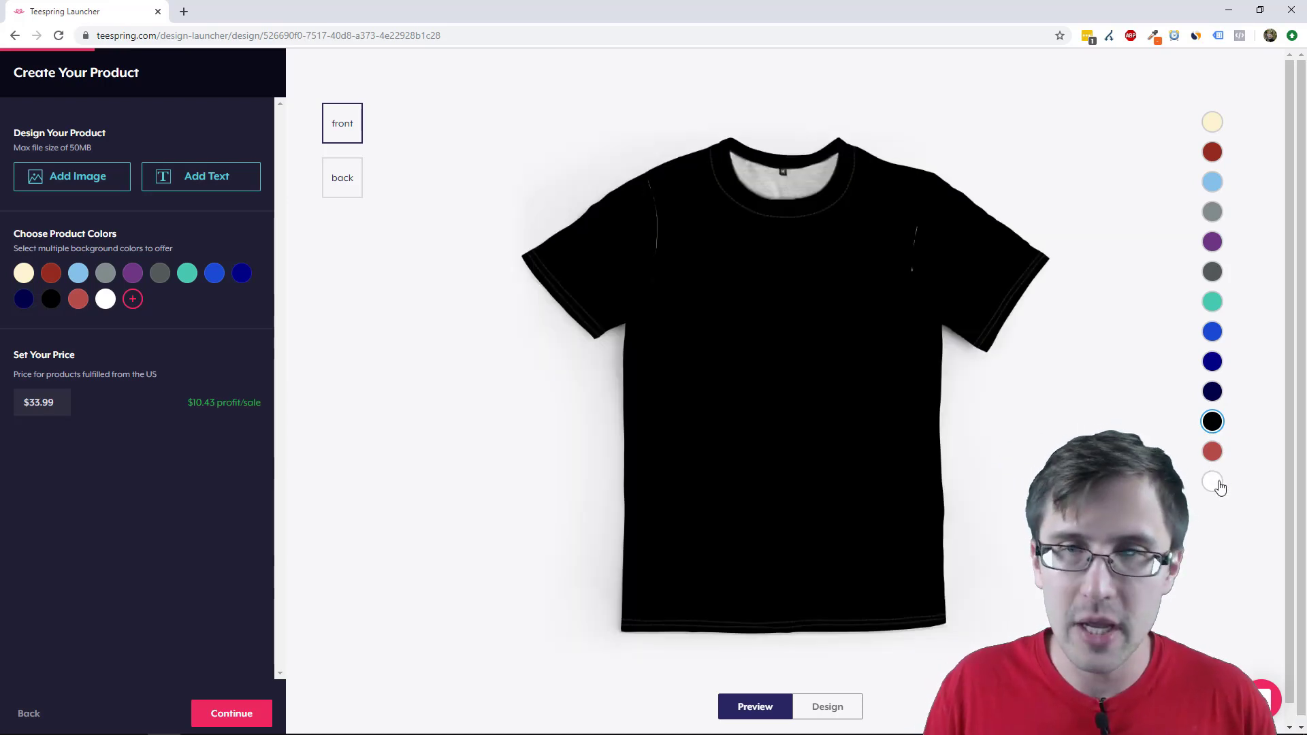
Display the shirt in white and add the text "Smile" across the front panel, about 20 by 9.5 inches
click(1213, 483)
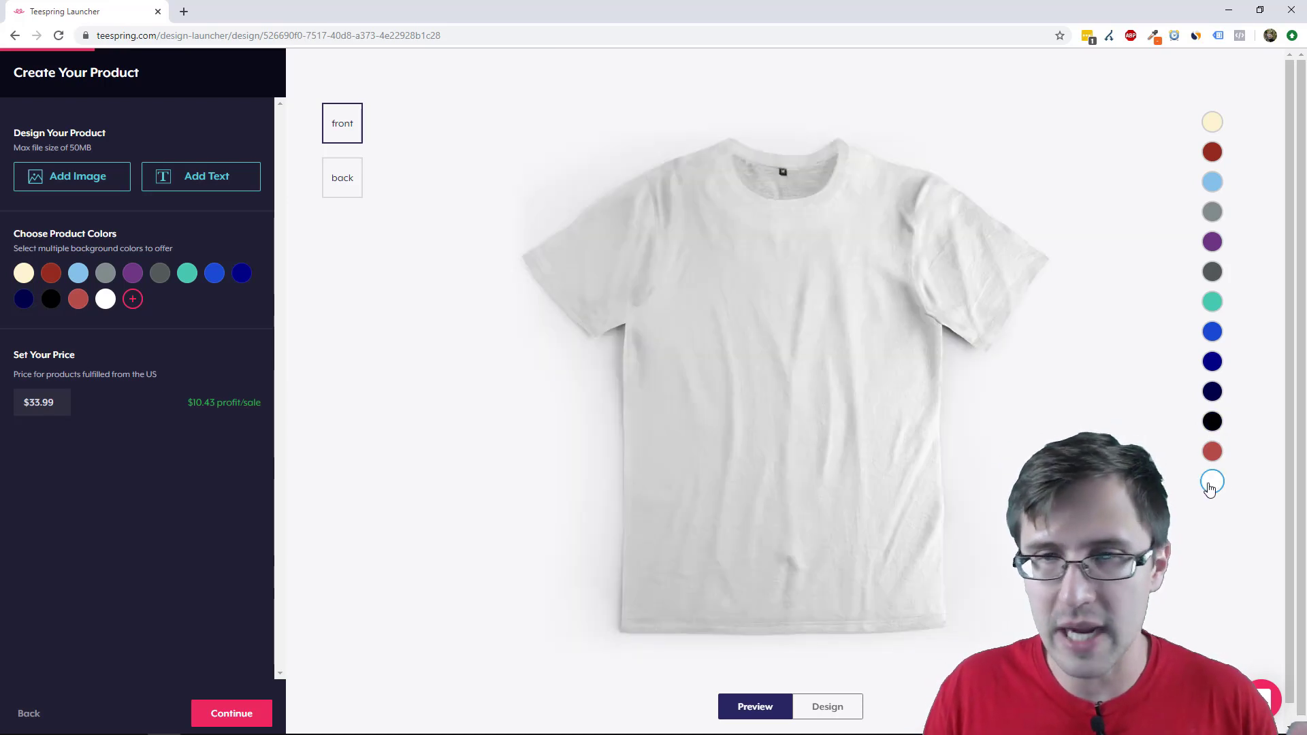
click(209, 178)
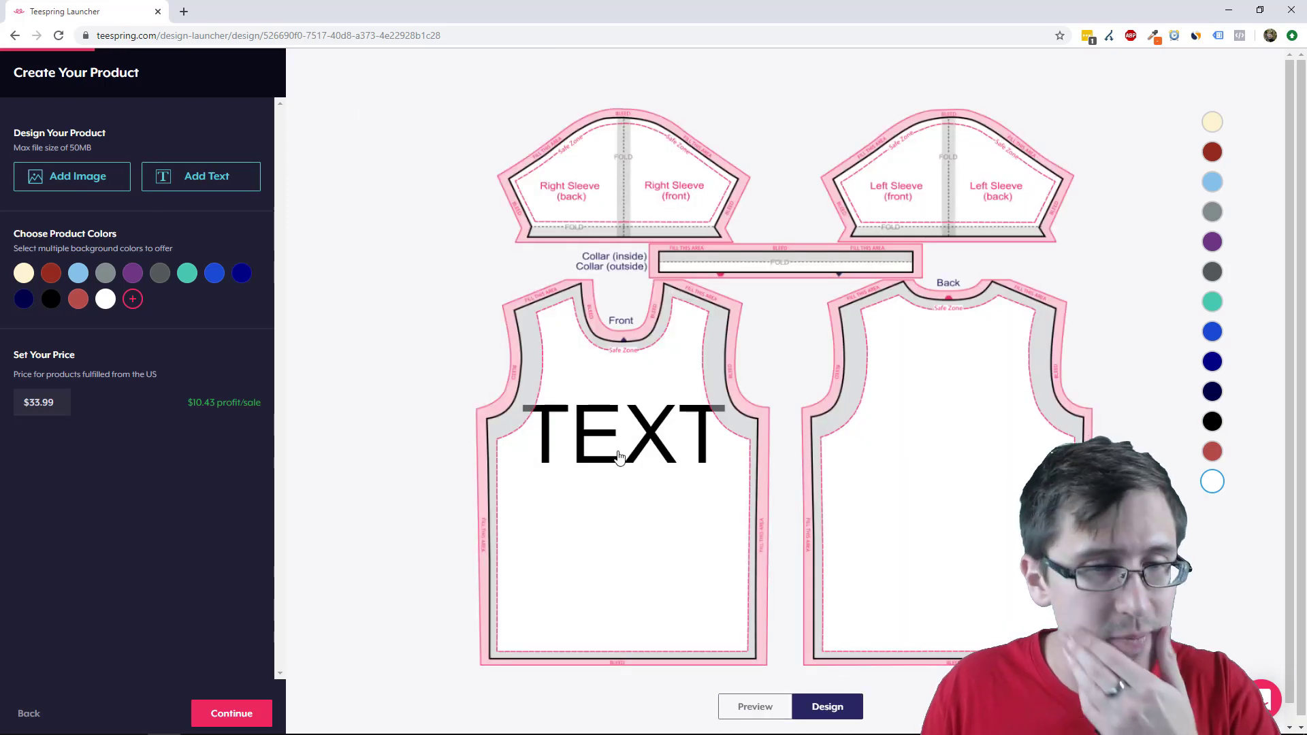
drag(631, 417, 633, 486)
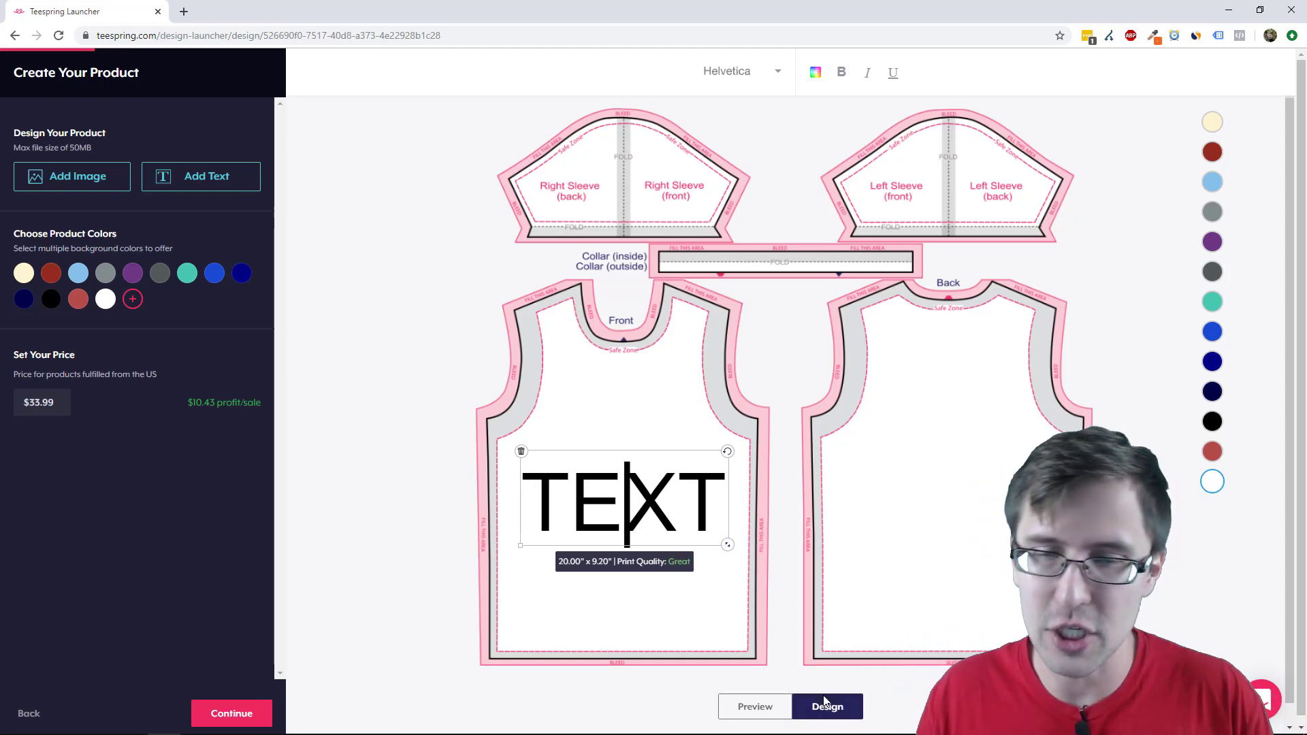
double_click(598, 487)
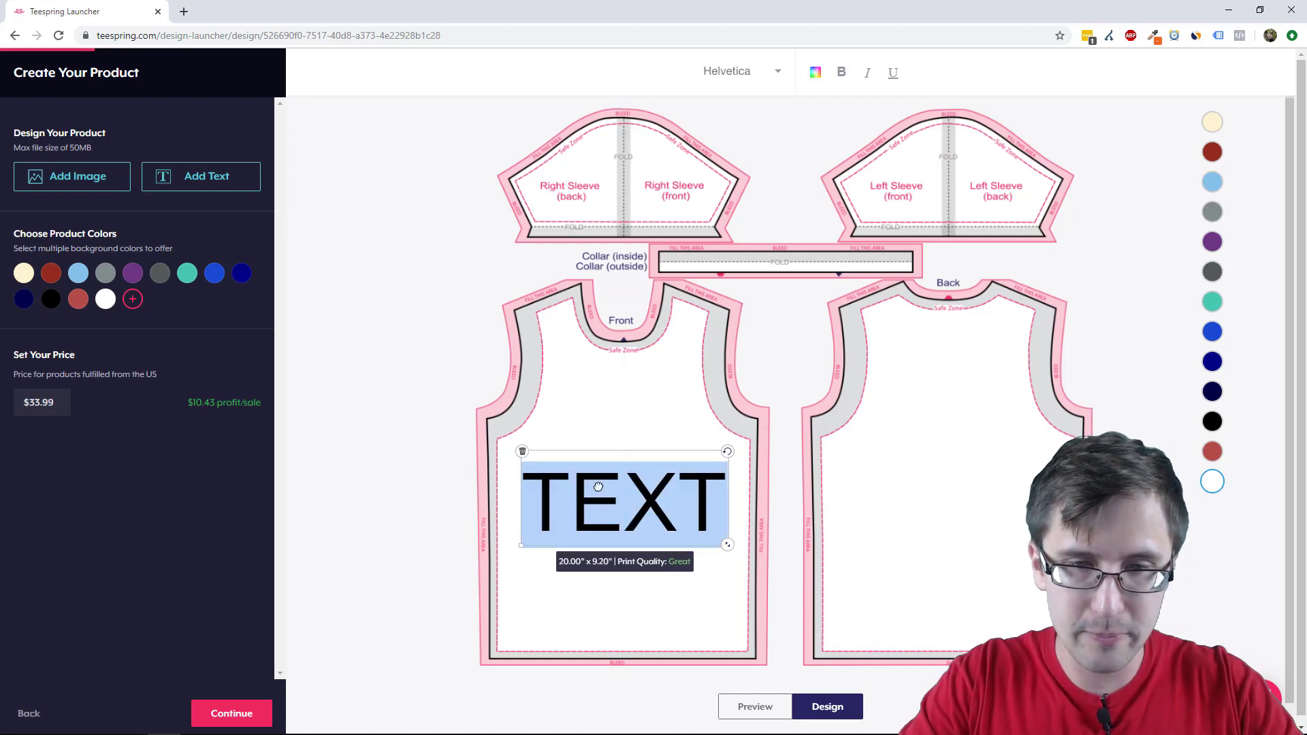
text(Smile)
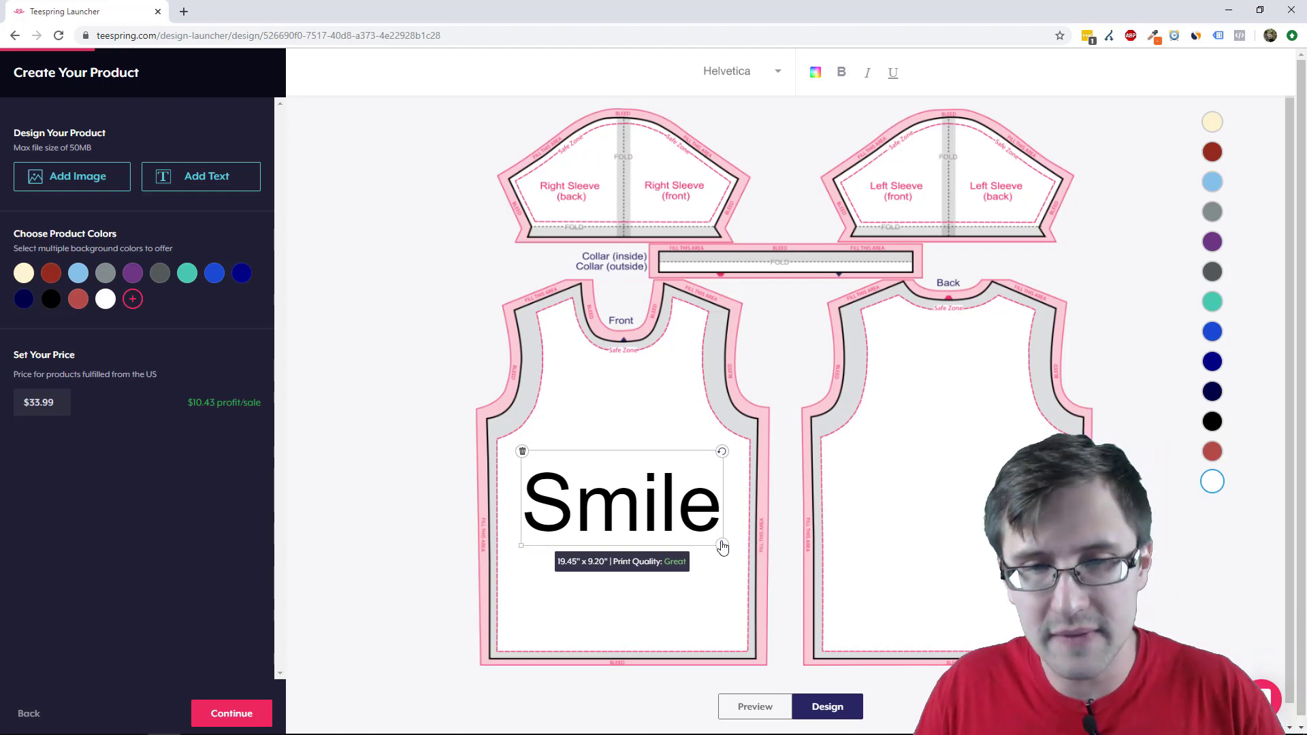
drag(722, 546, 728, 549)
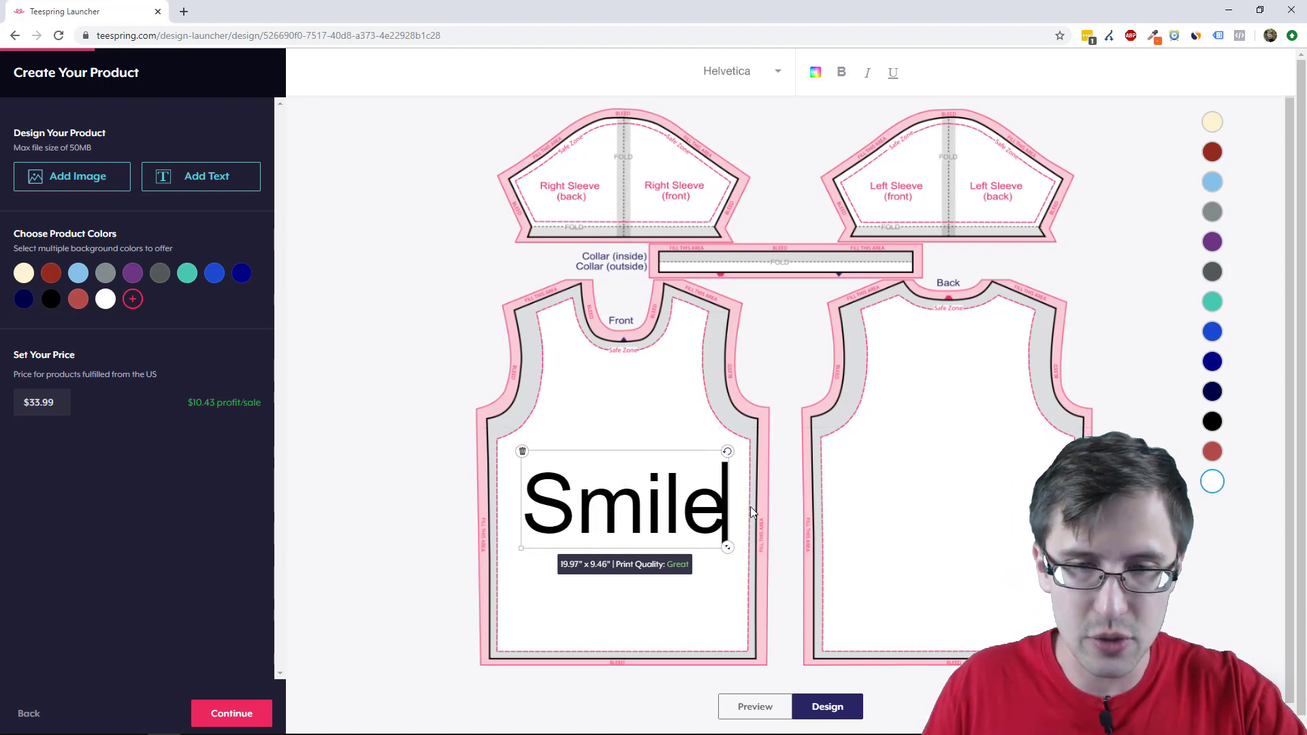
text(and las)
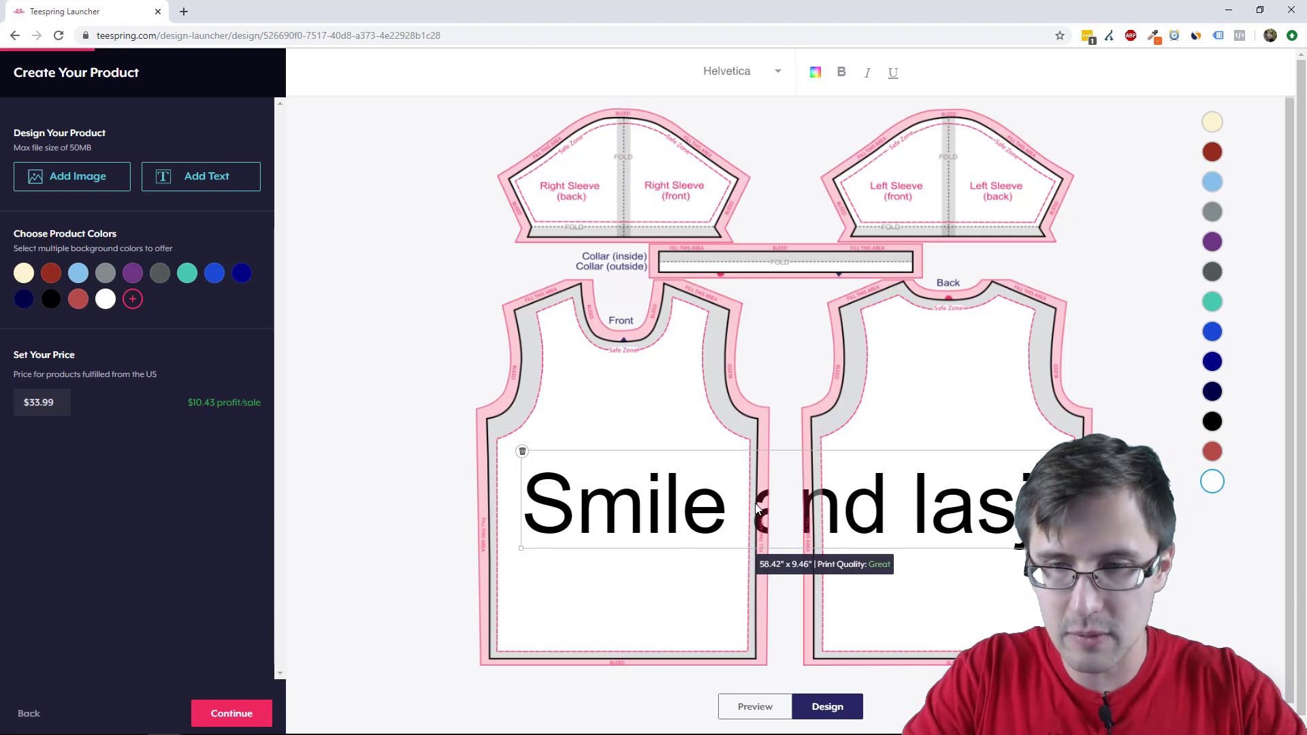
key(BackSpace)
key(BackSpace)
key(BackSpace)
key(BackSpace)
key(BackSpace)
key(BackSpace)
key(BackSpace)
key(BackSpace)
key(BackSpace)
key(BackSpace)
key(BackSpace)
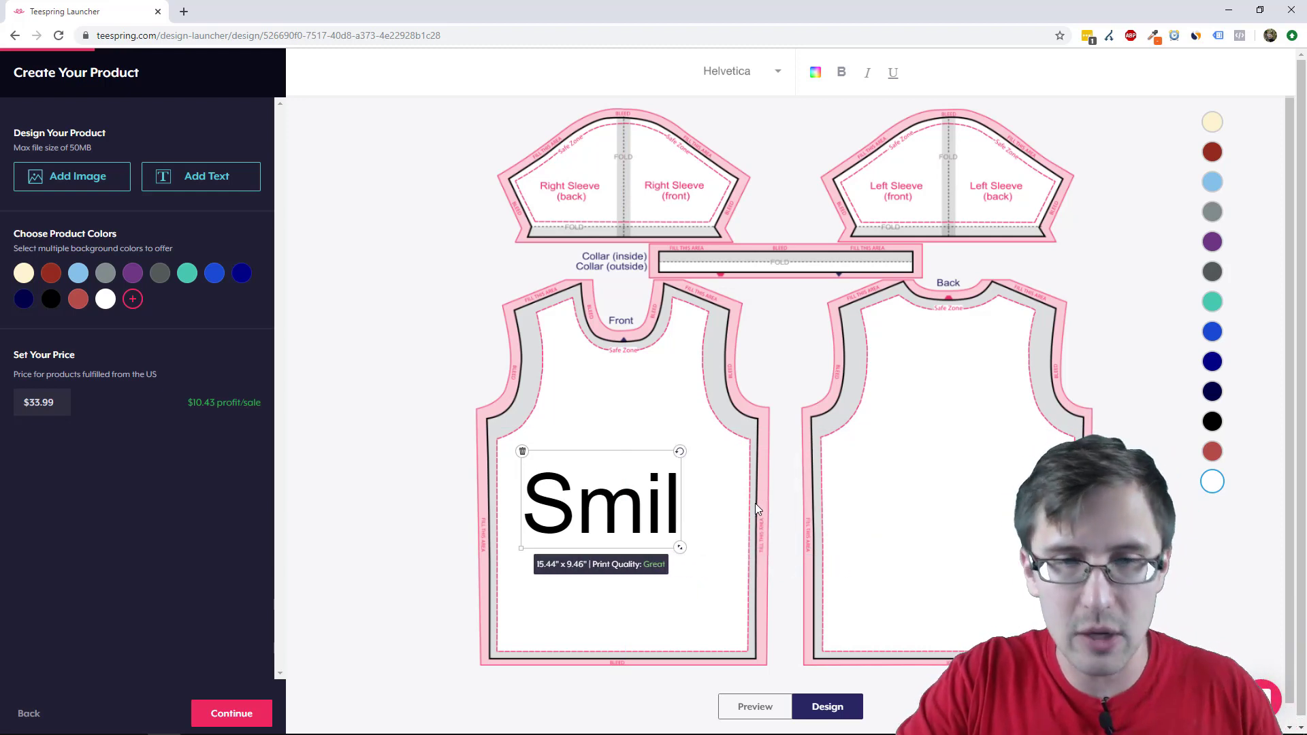
text(e)
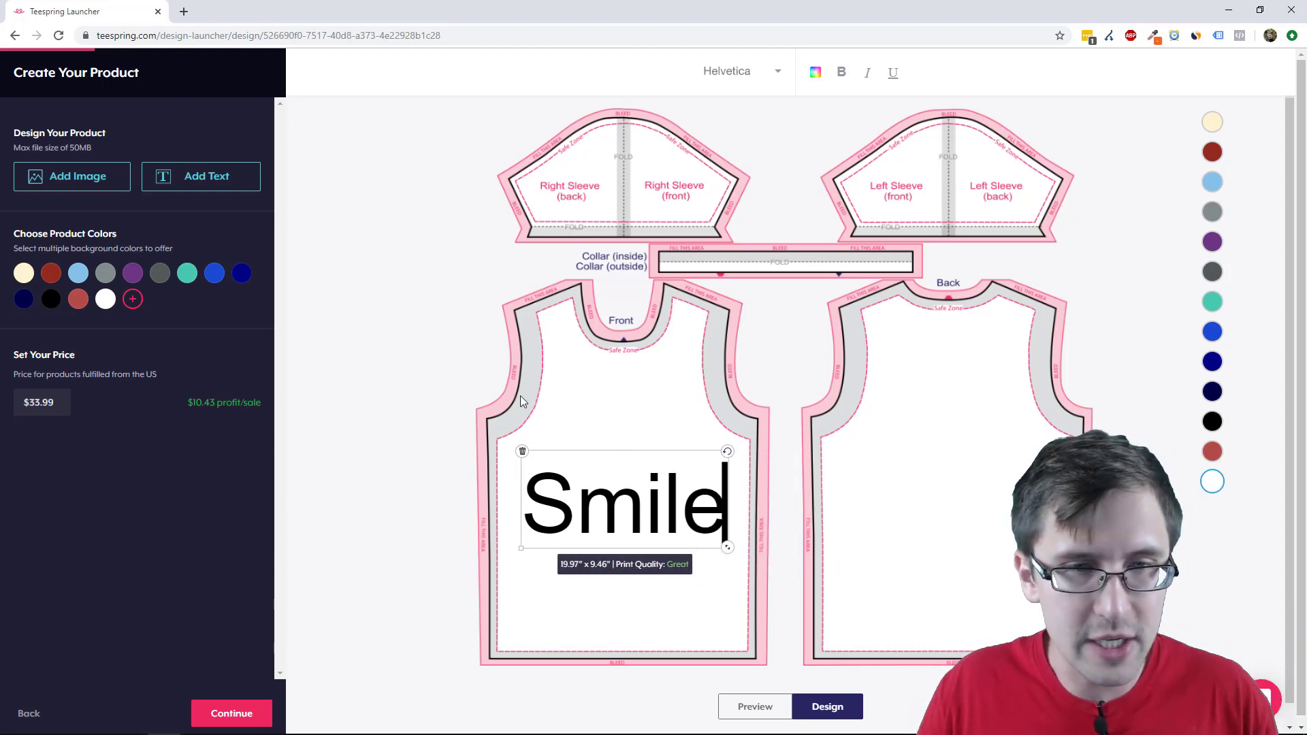
Add a second text element reading "Now!" below "Smile" on the front panel
click(379, 277)
click(207, 178)
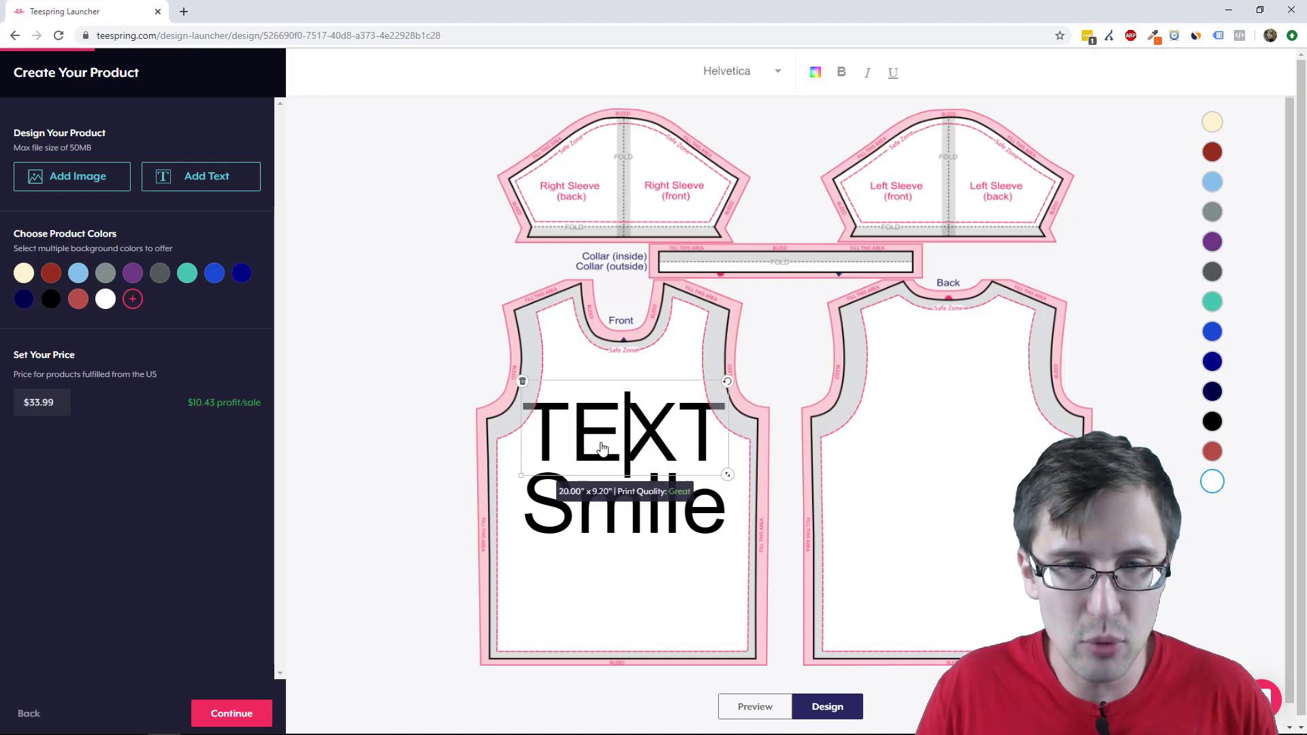
drag(602, 448, 602, 598)
double_click(602, 598)
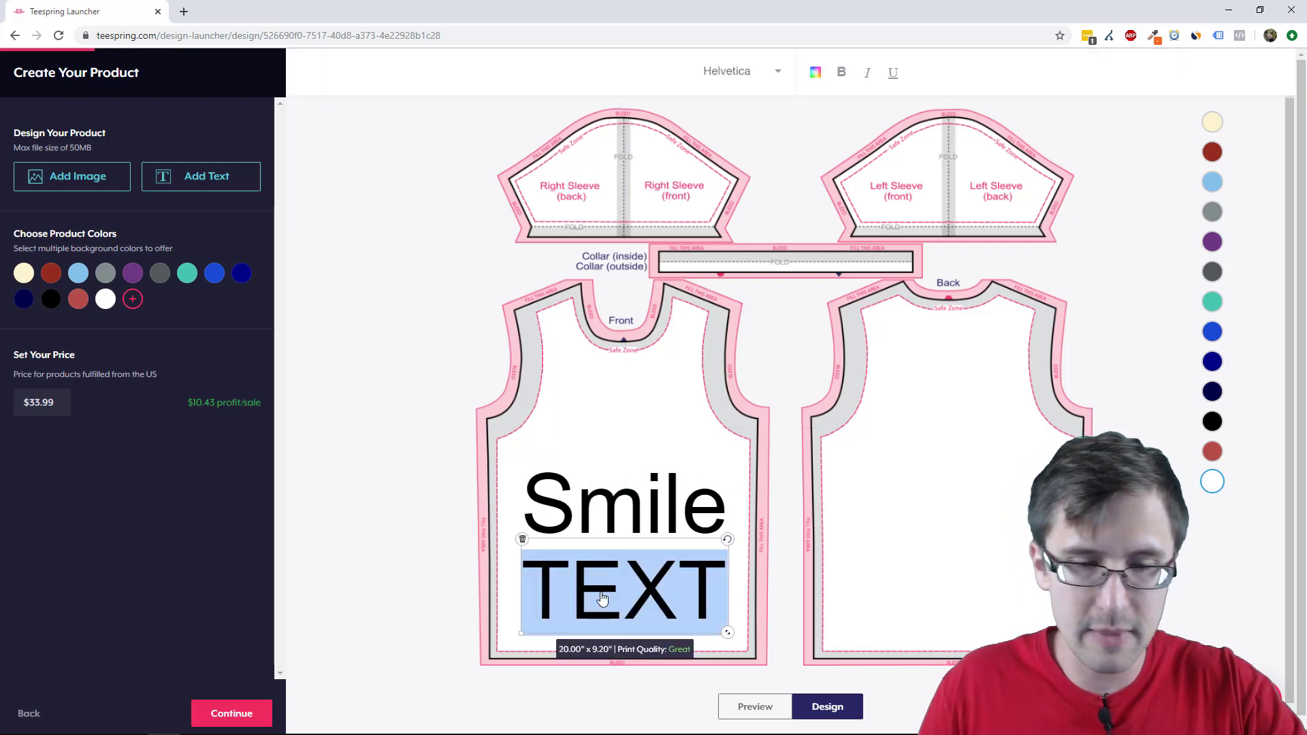
text(Now!)
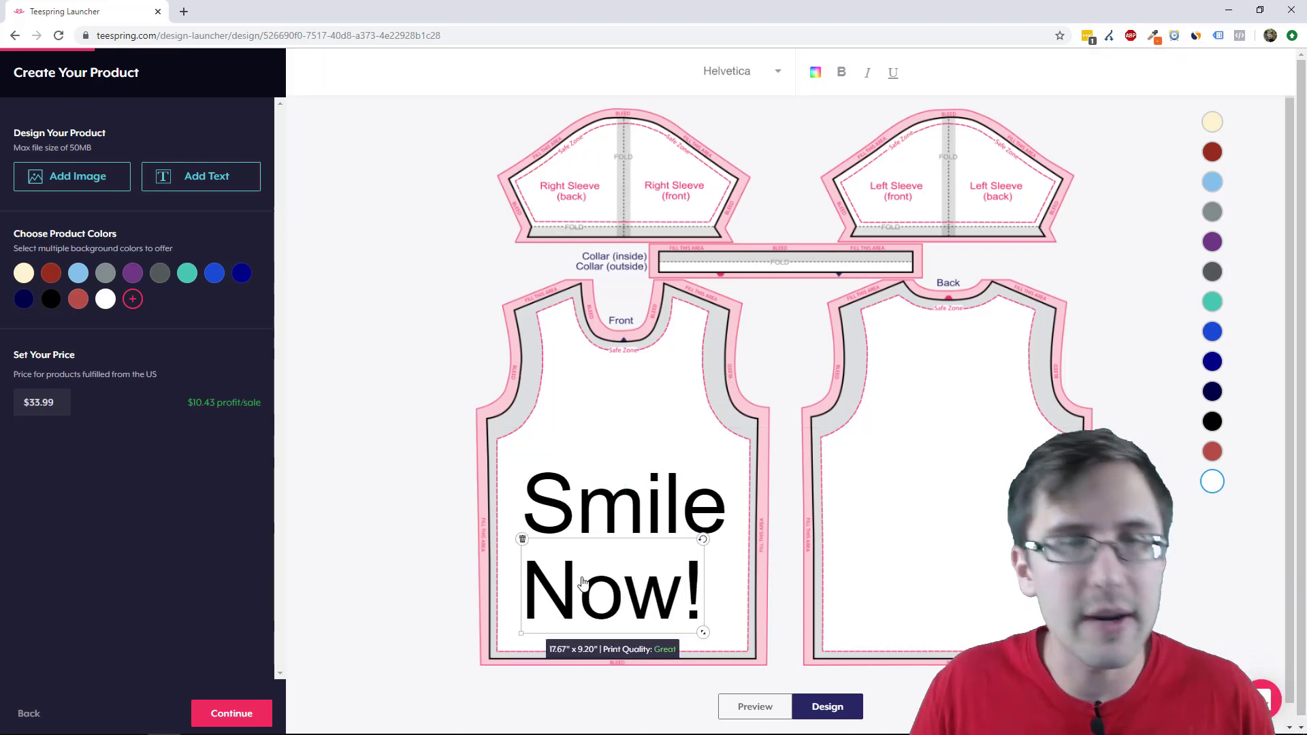
Move "Smile" higher on the front panel and bring "Now!" up close beneath it
click(607, 518)
drag(607, 518, 617, 481)
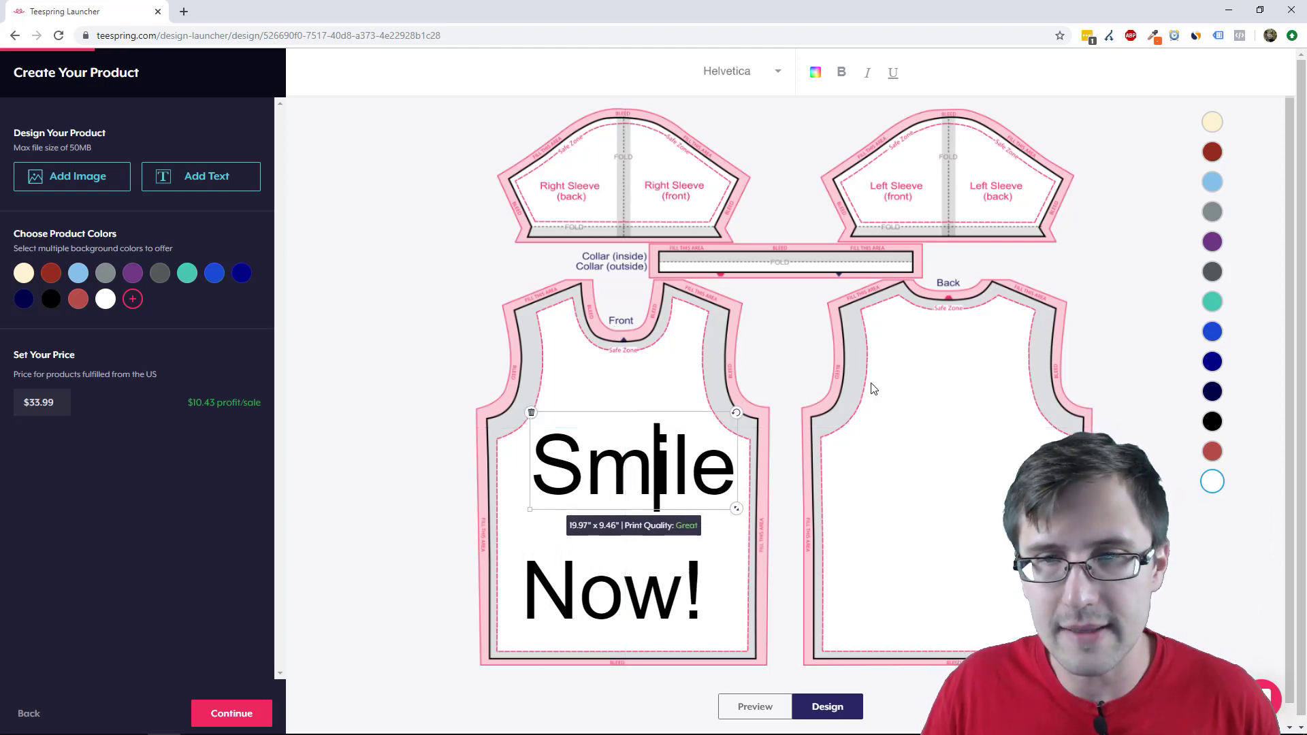
mouse_move(614, 451)
mouse_down()
mouse_move(592, 448)
mouse_move(606, 447)
mouse_up()
drag(628, 597, 640, 552)
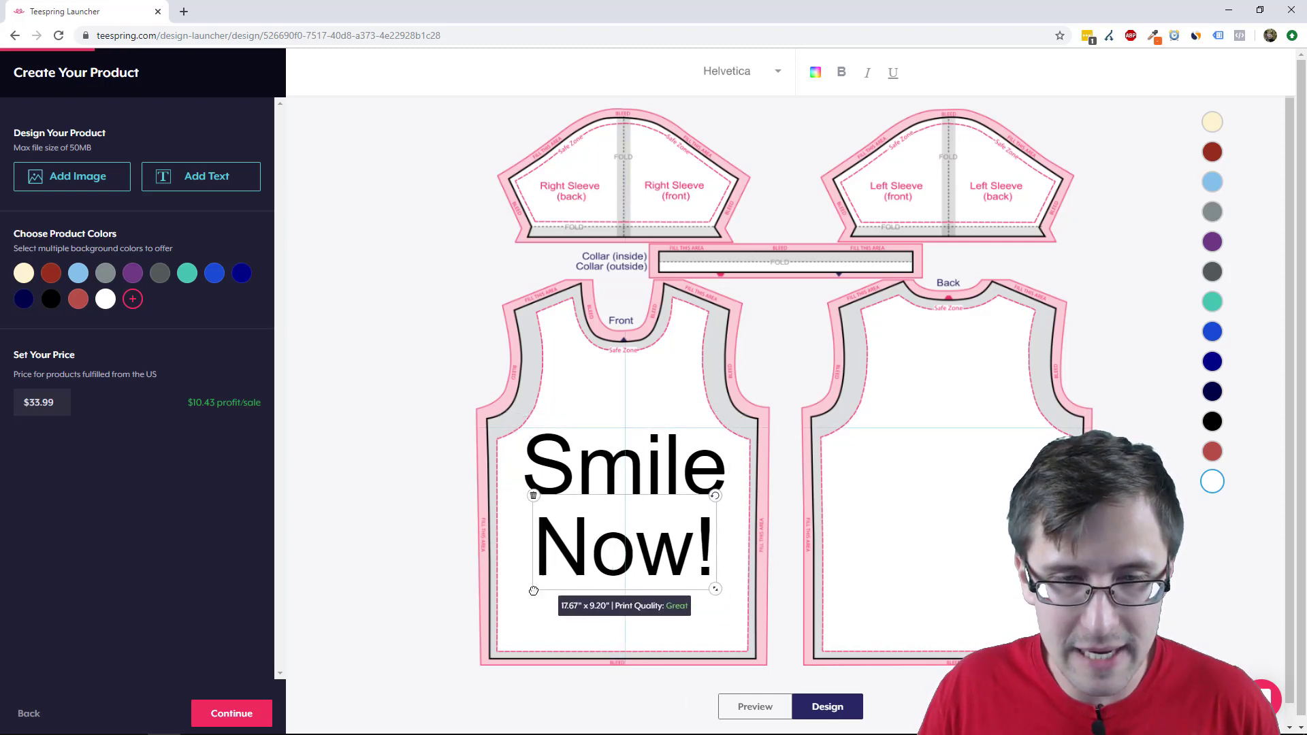
drag(529, 597, 550, 602)
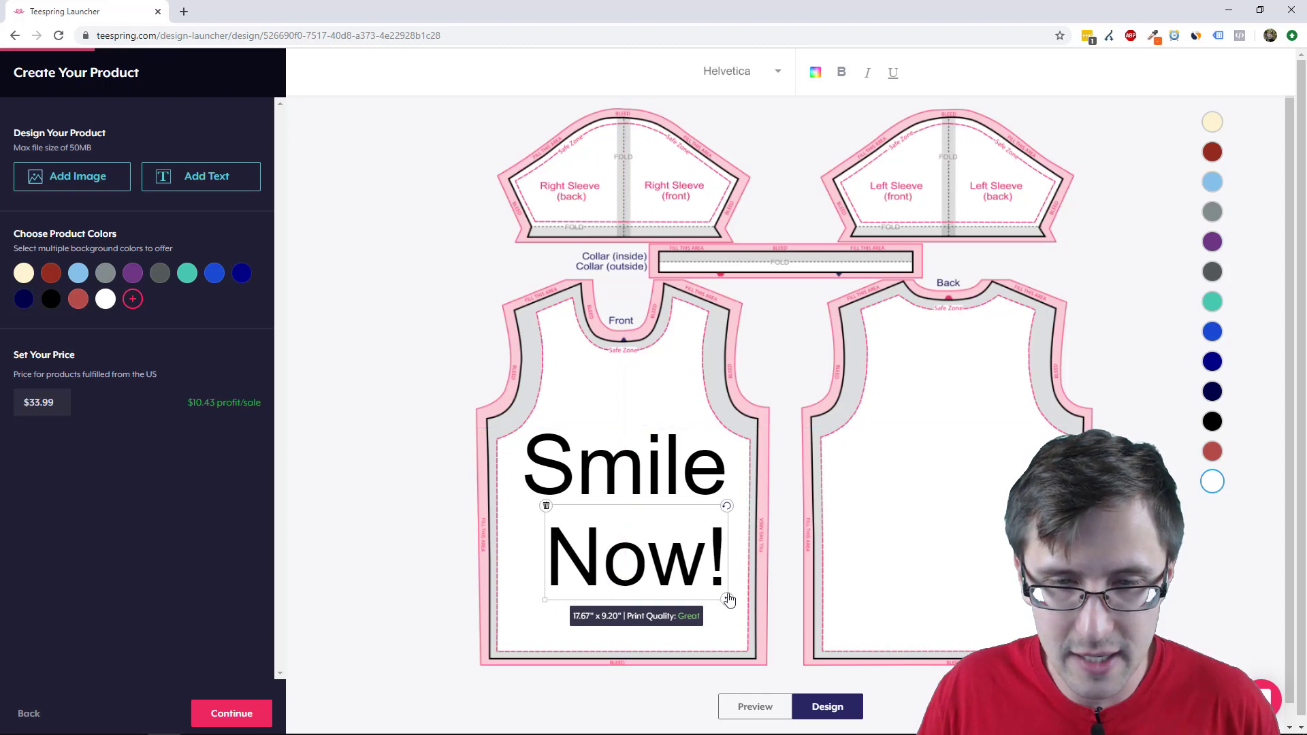
Shrink "Now!" to about 12.6 by 6.6 inches and center it beneath "Smile"
drag(714, 598, 666, 547)
click(602, 621)
click(584, 553)
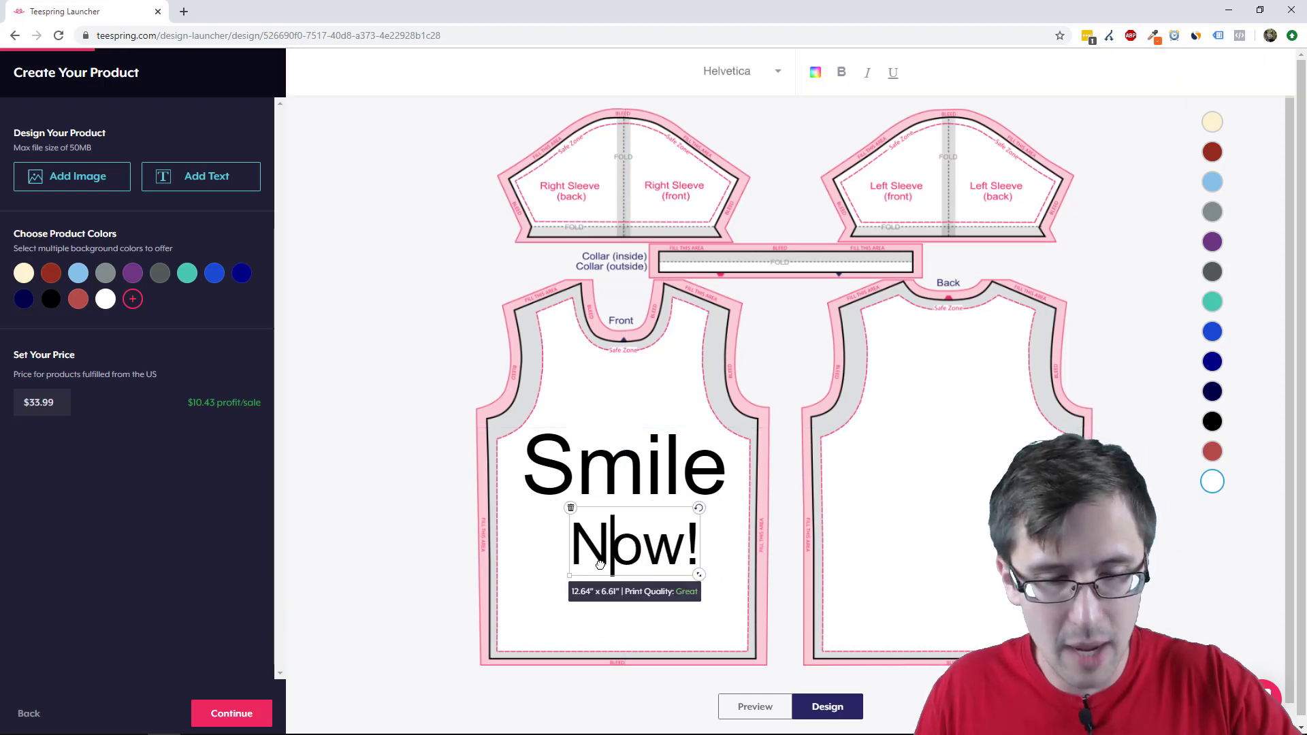
click(564, 557)
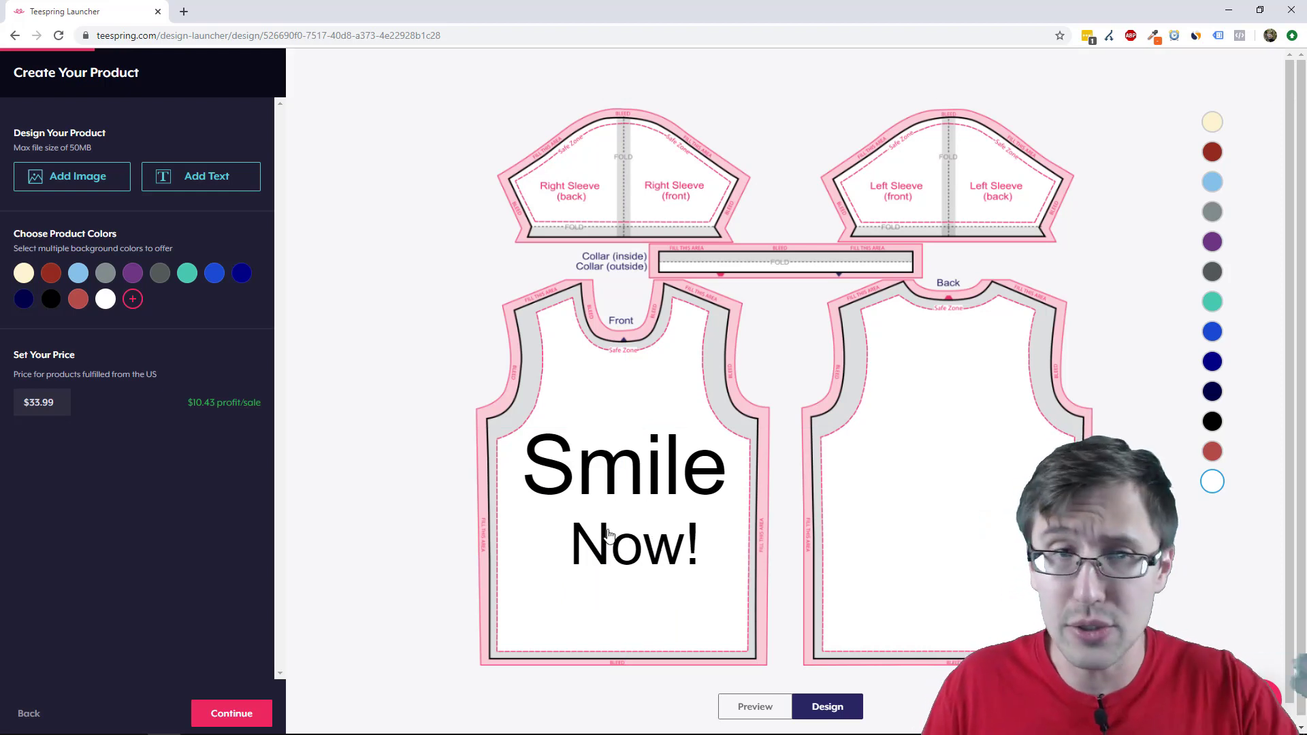
click(634, 550)
drag(633, 550, 624, 552)
click(609, 634)
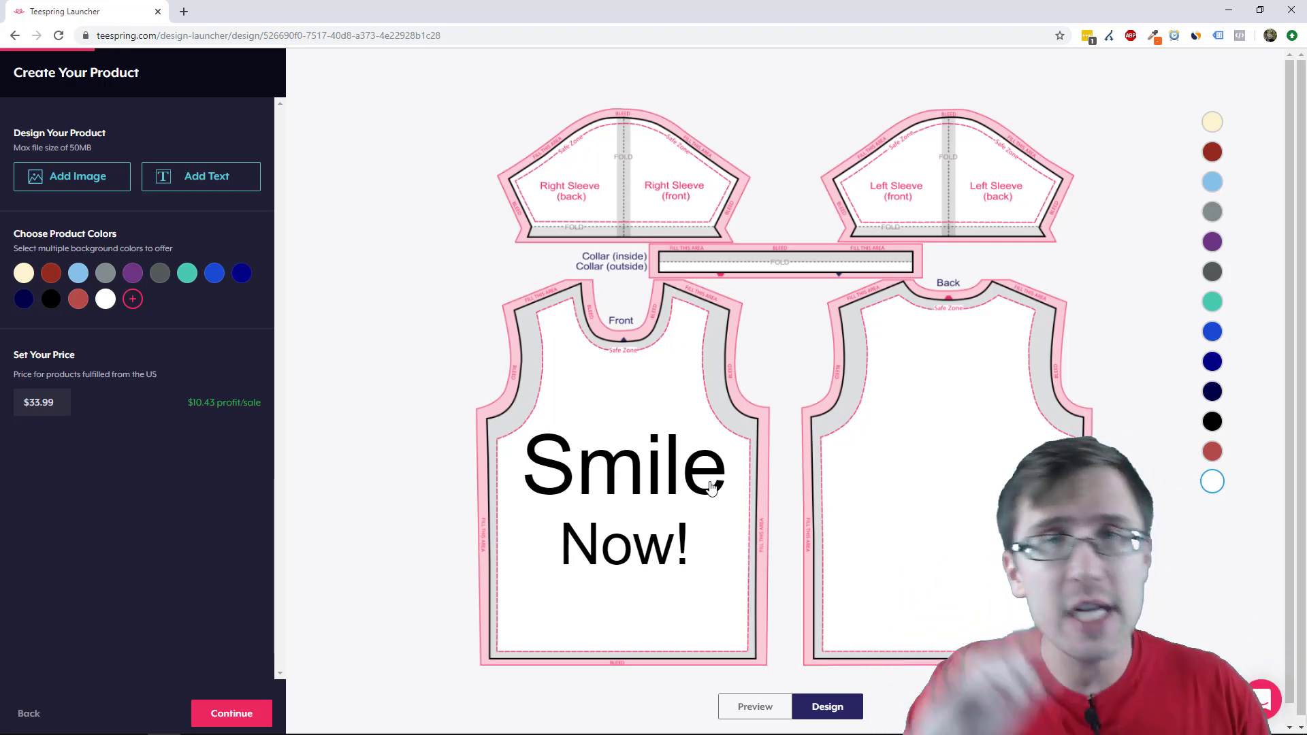
Upload thumbs up.png to the back panel and enlarge it to about 10.4 by 10.4 inches
click(90, 191)
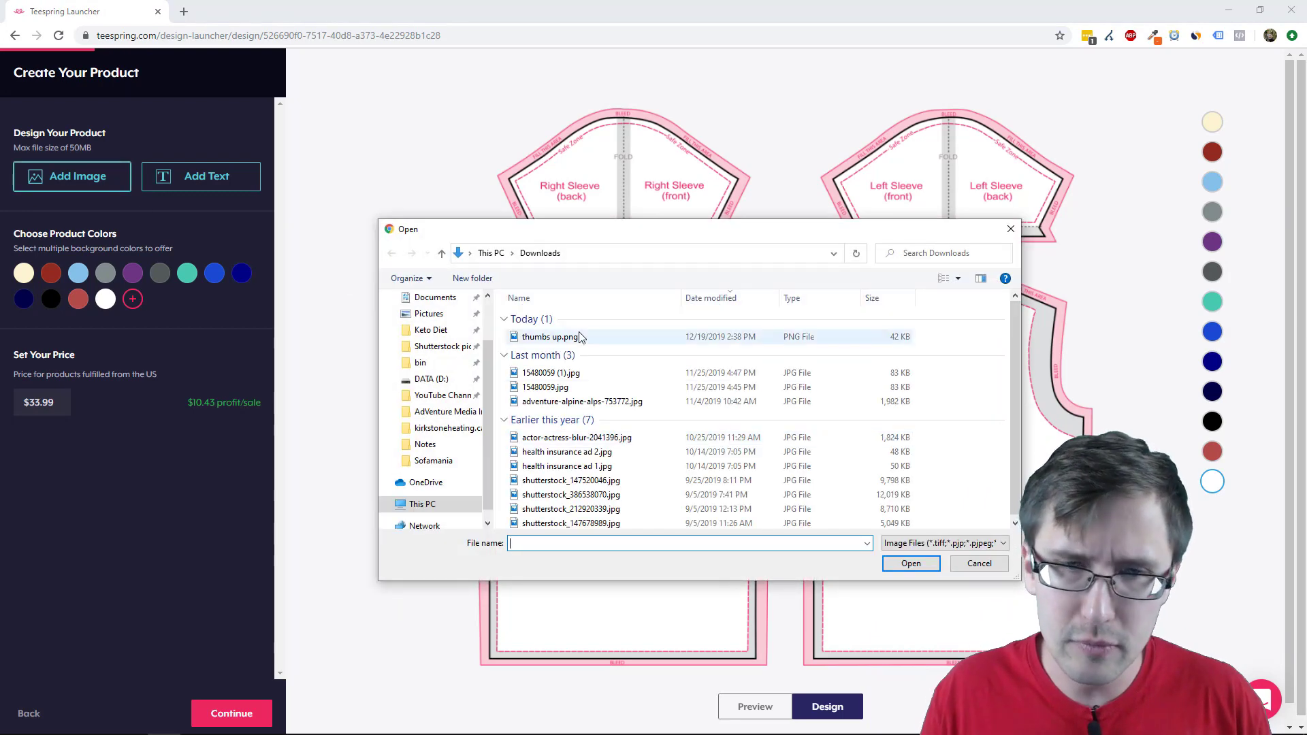
double_click(566, 337)
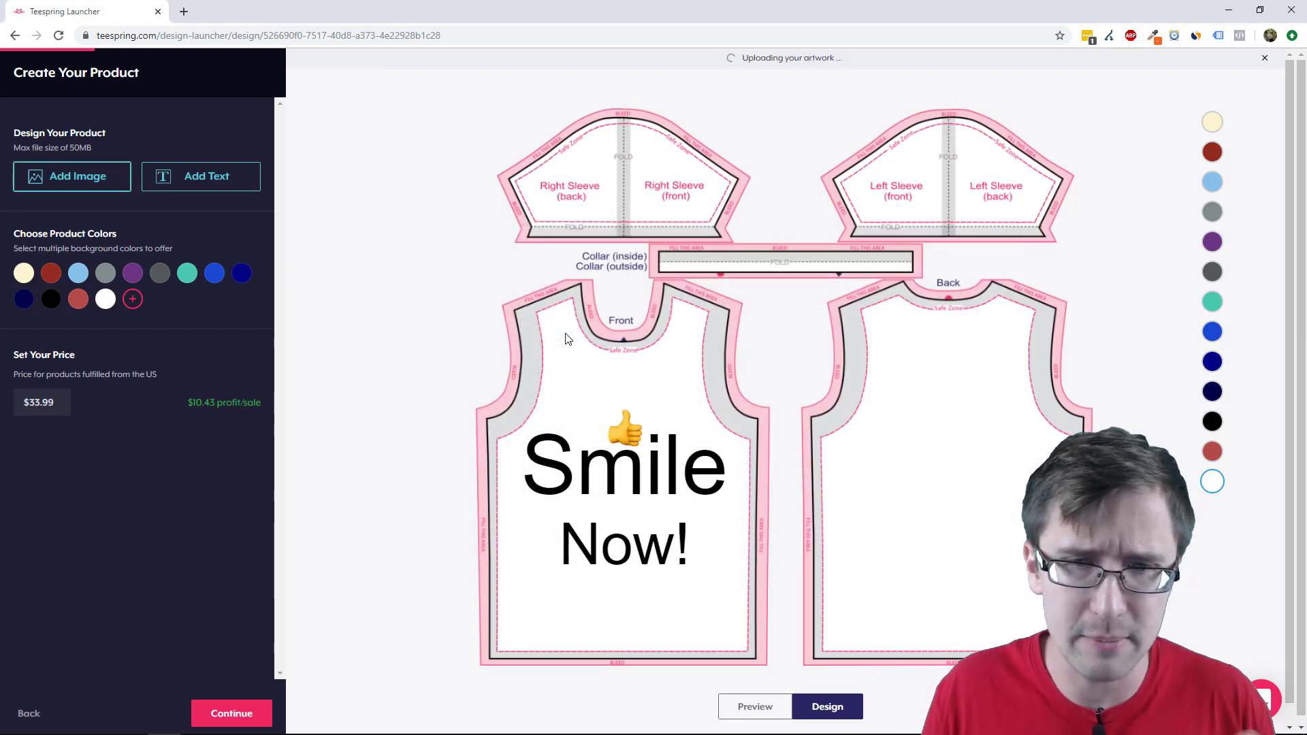
drag(625, 427, 943, 475)
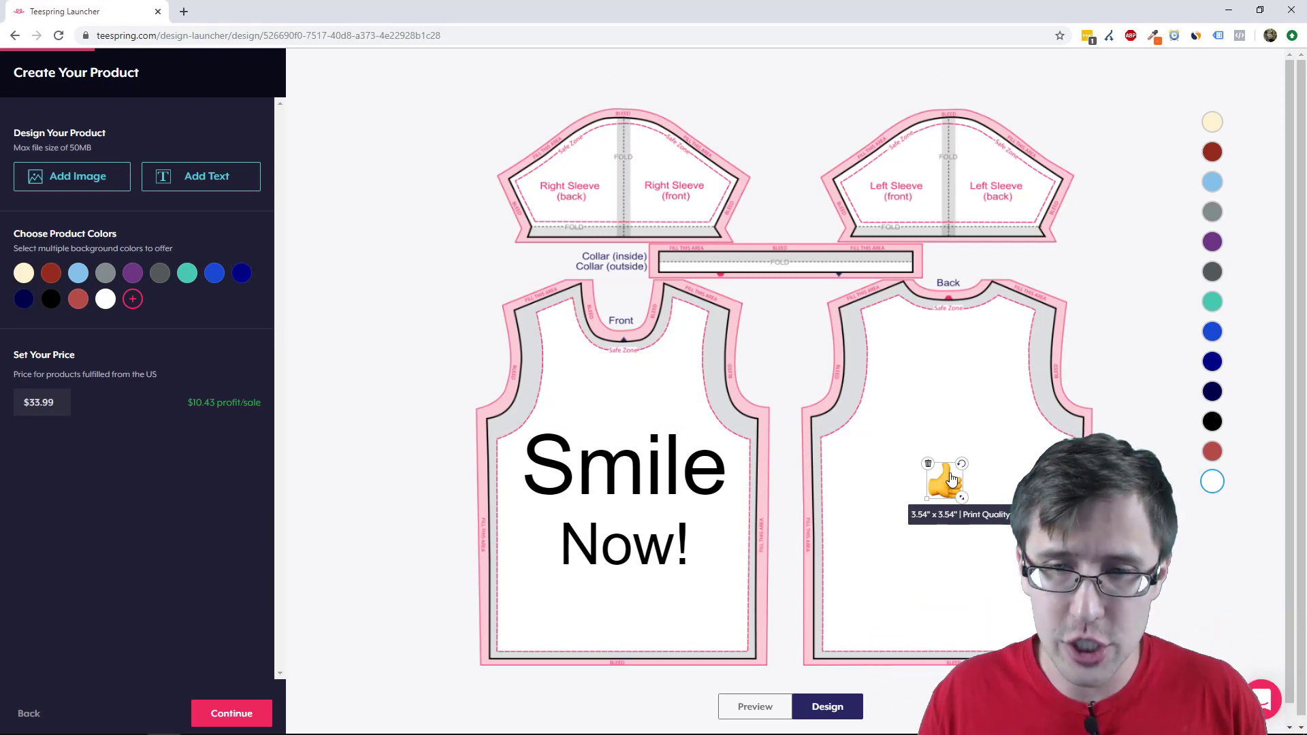
drag(951, 473, 1001, 530)
click(950, 598)
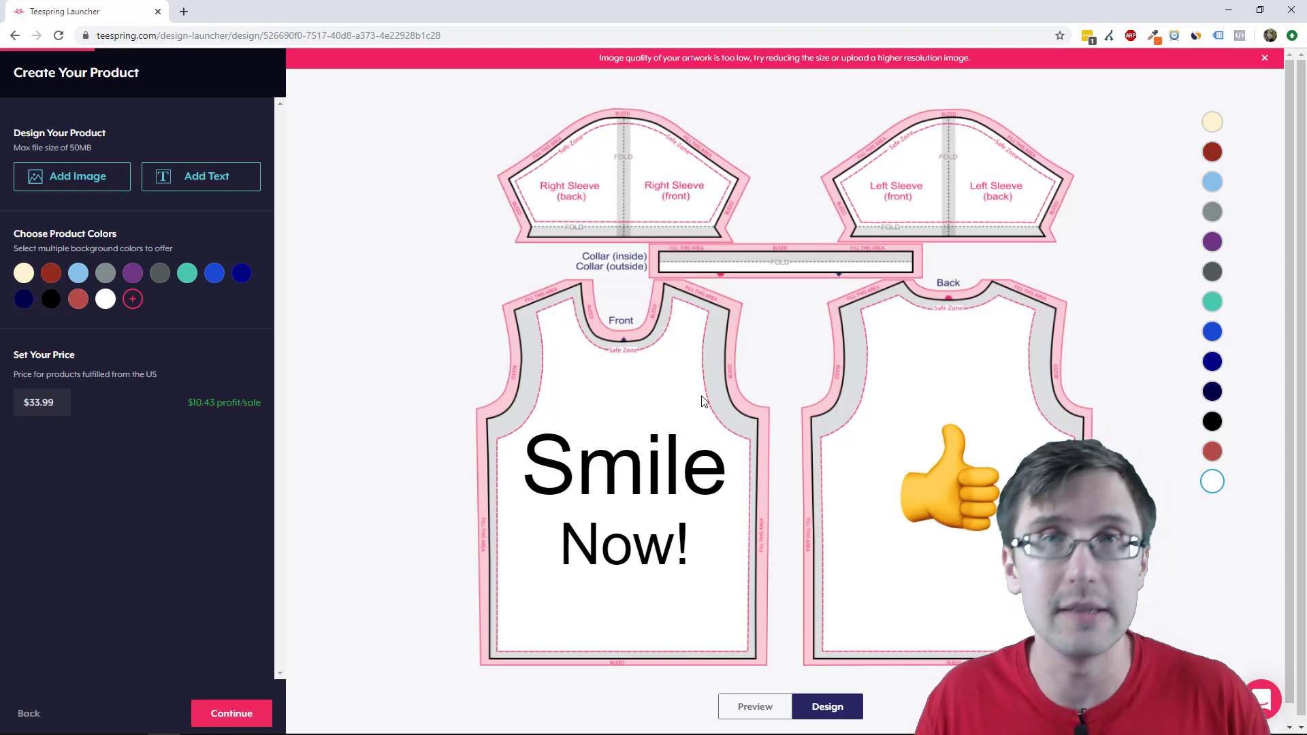
Shrink the thumbs-up image to about 4.3 by 4.3 inches and center it on the back panel
click(943, 489)
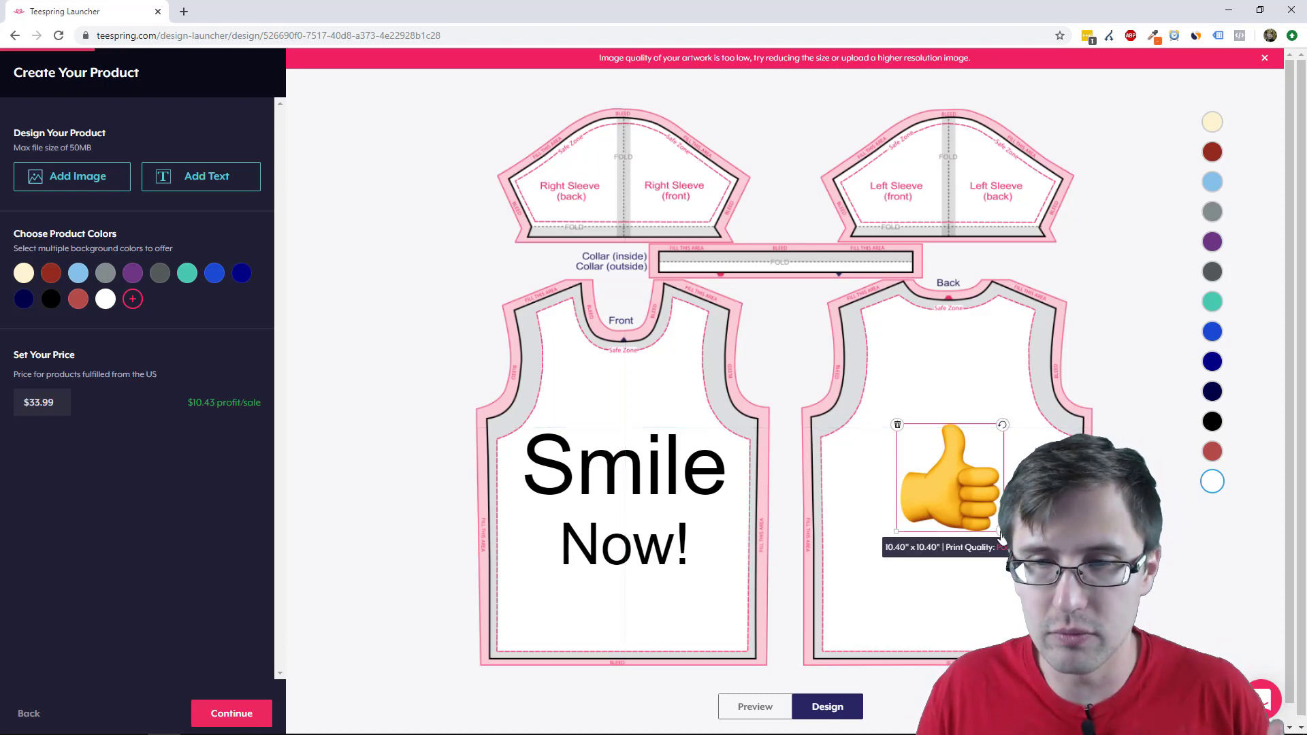
drag(1002, 529, 943, 501)
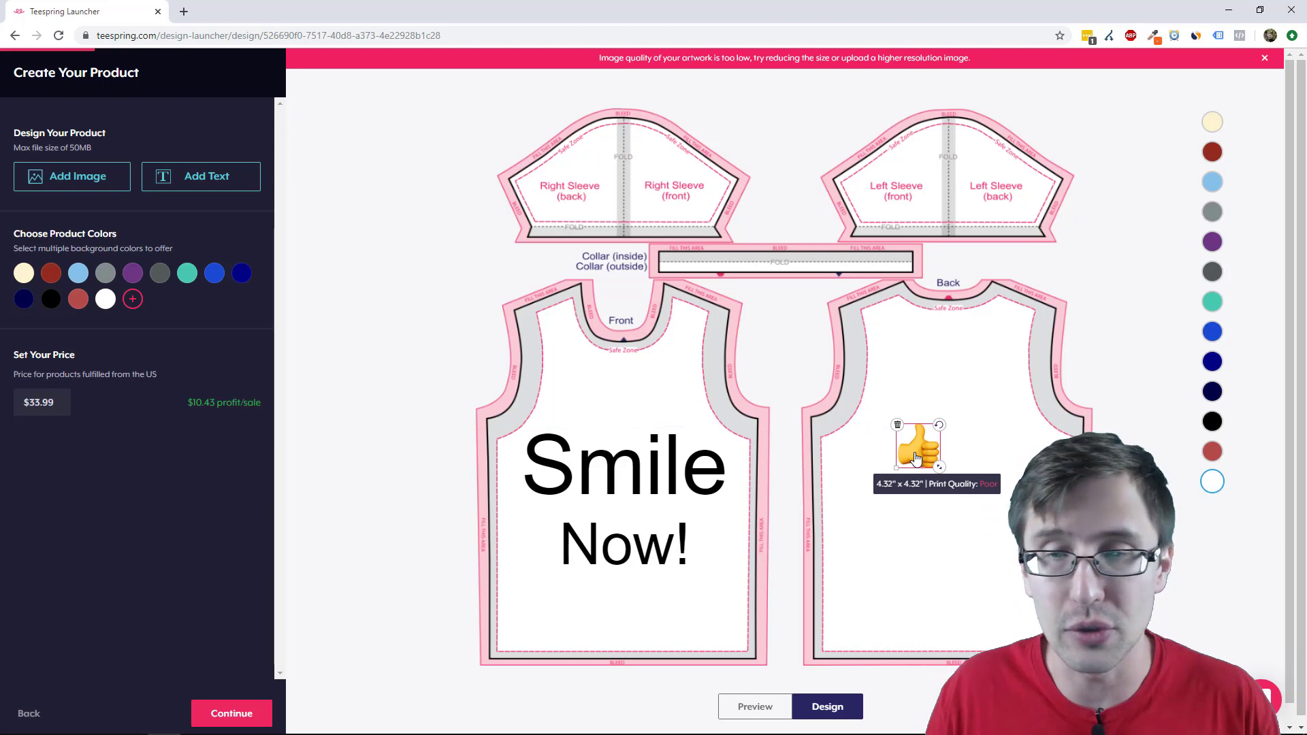
drag(916, 455, 942, 445)
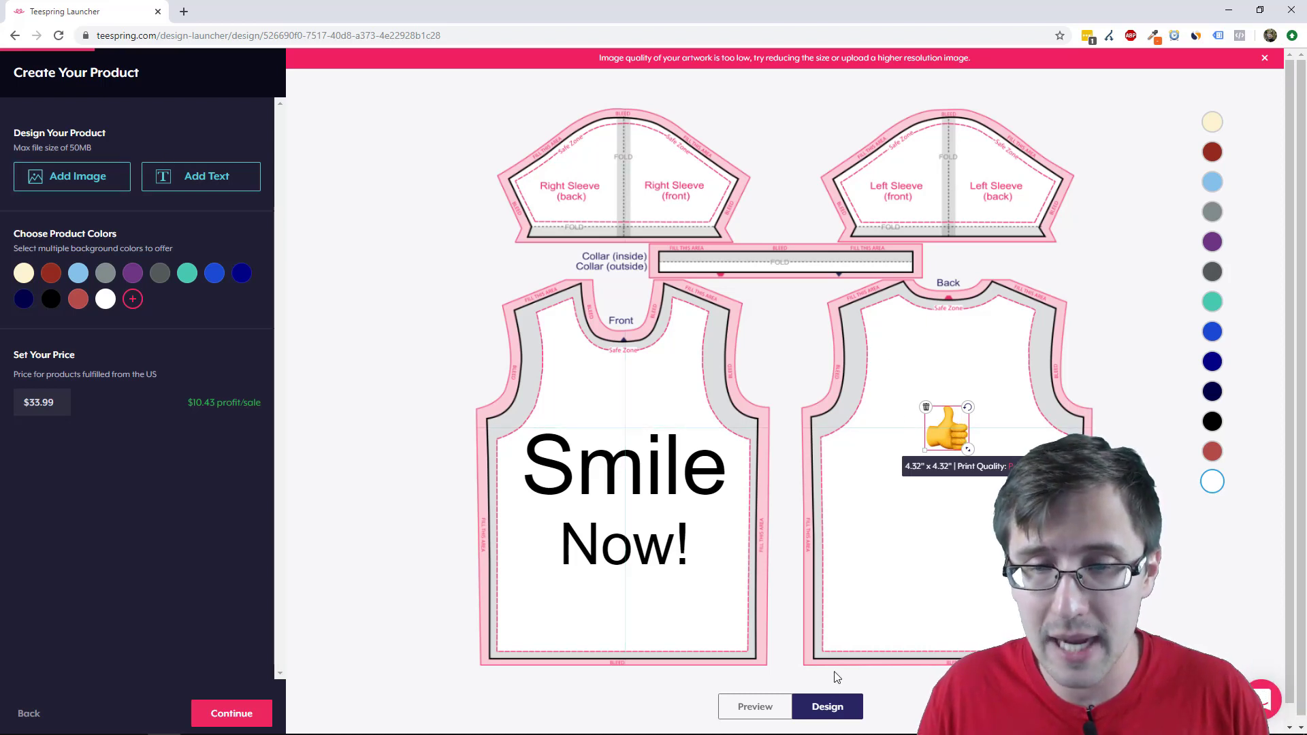
Preview the finished design on the front and back of the shirt
click(775, 706)
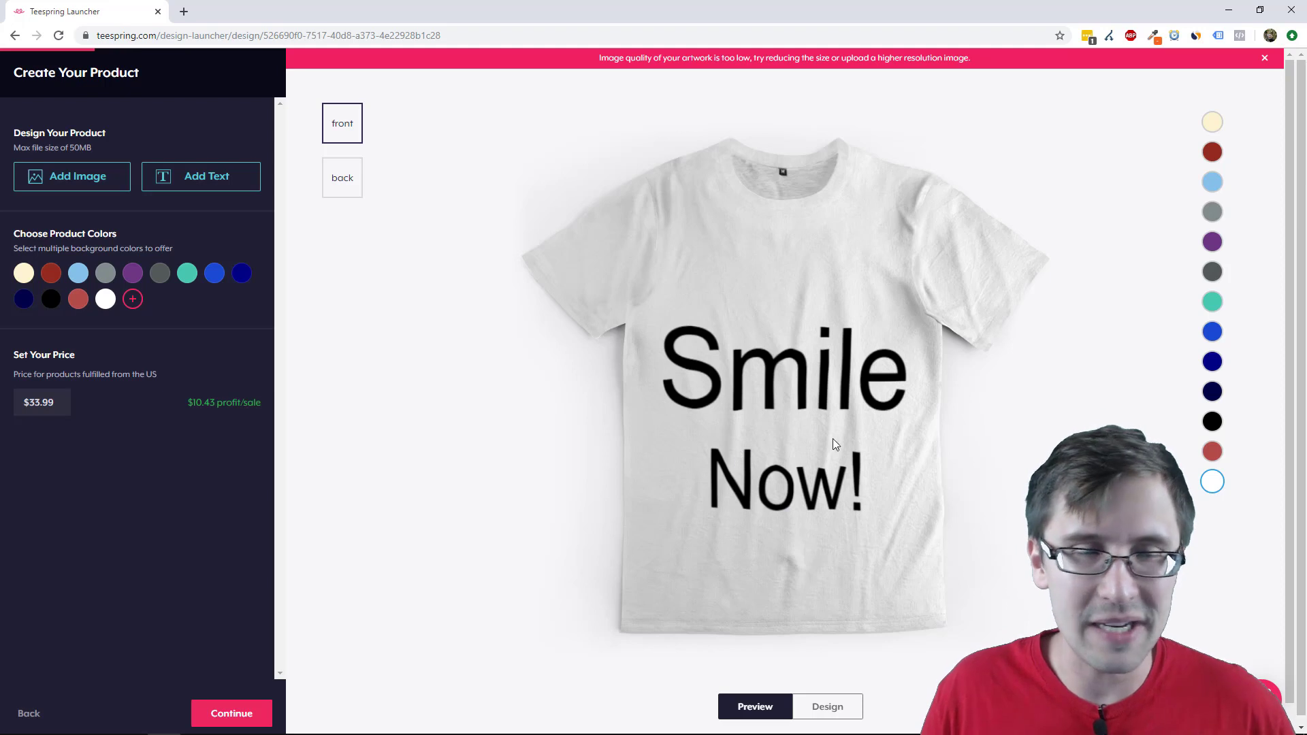
click(340, 177)
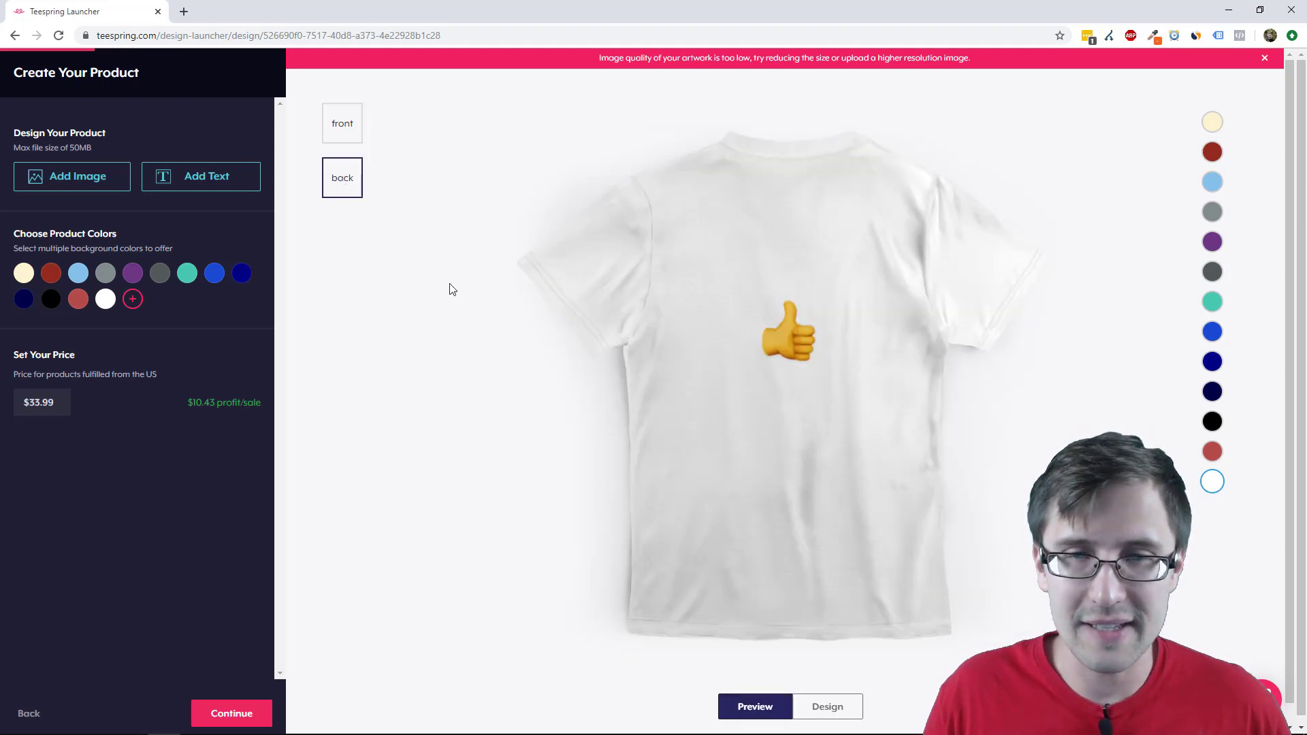
click(339, 134)
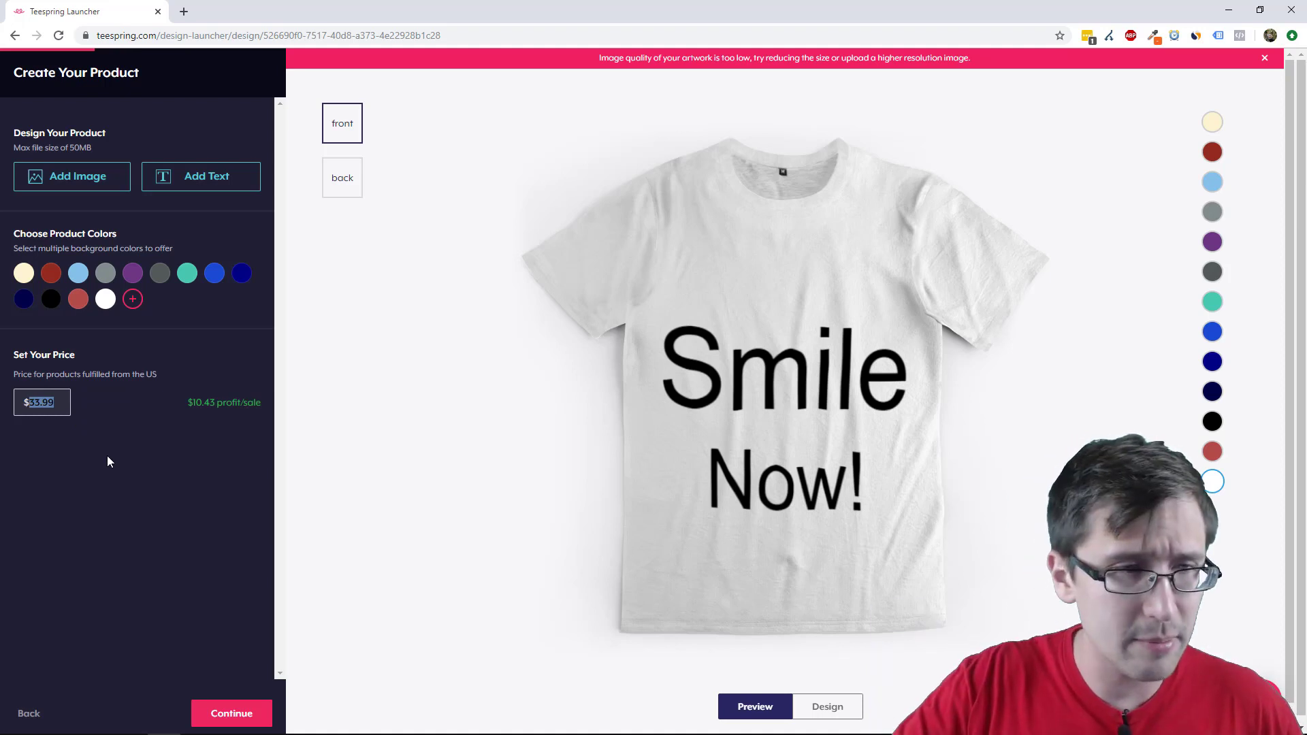
Try a product price of $25
text(30)
key(BackSpace)
key(BackSpace)
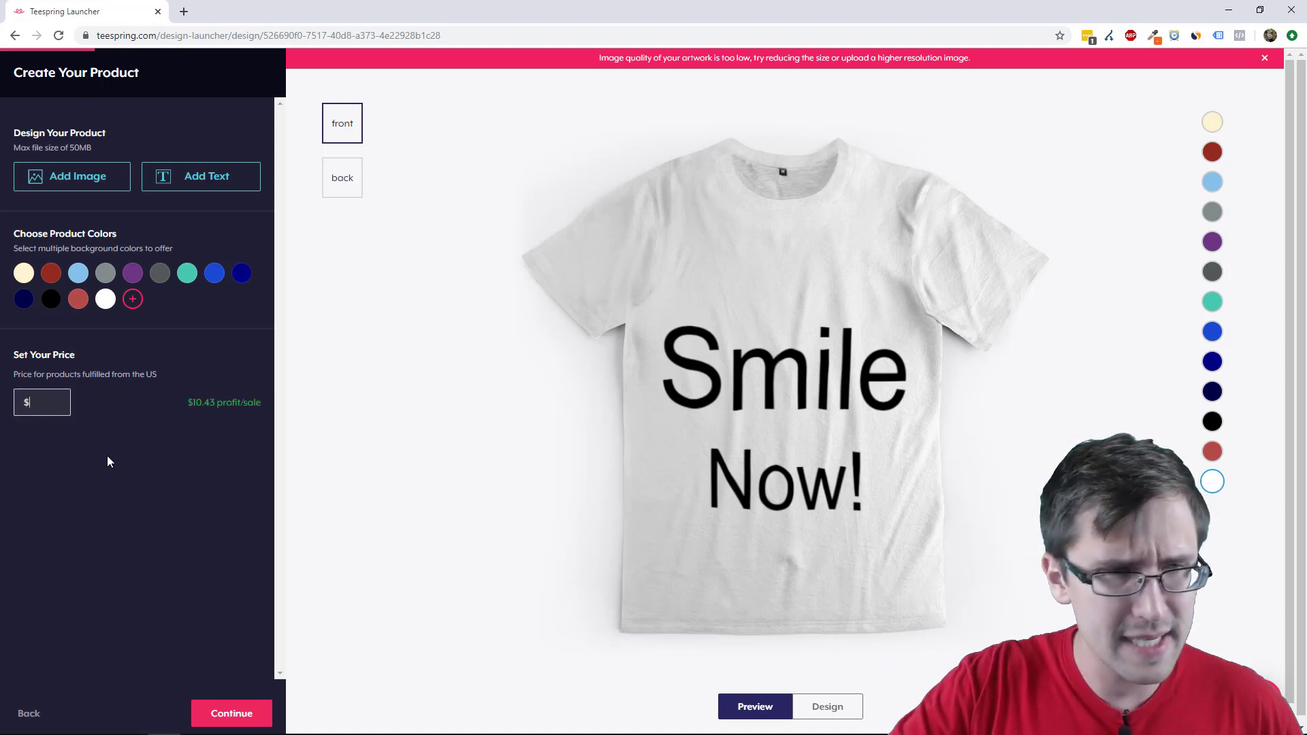
text(20)
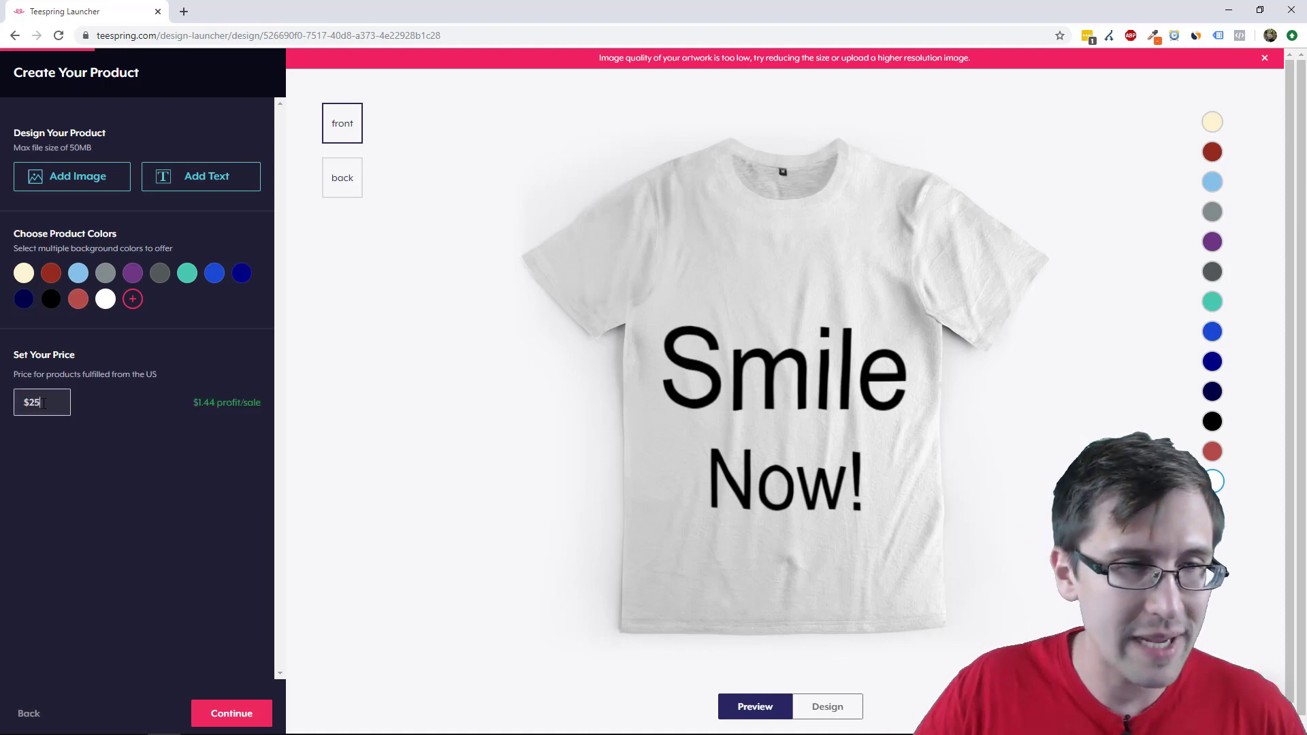
click(109, 484)
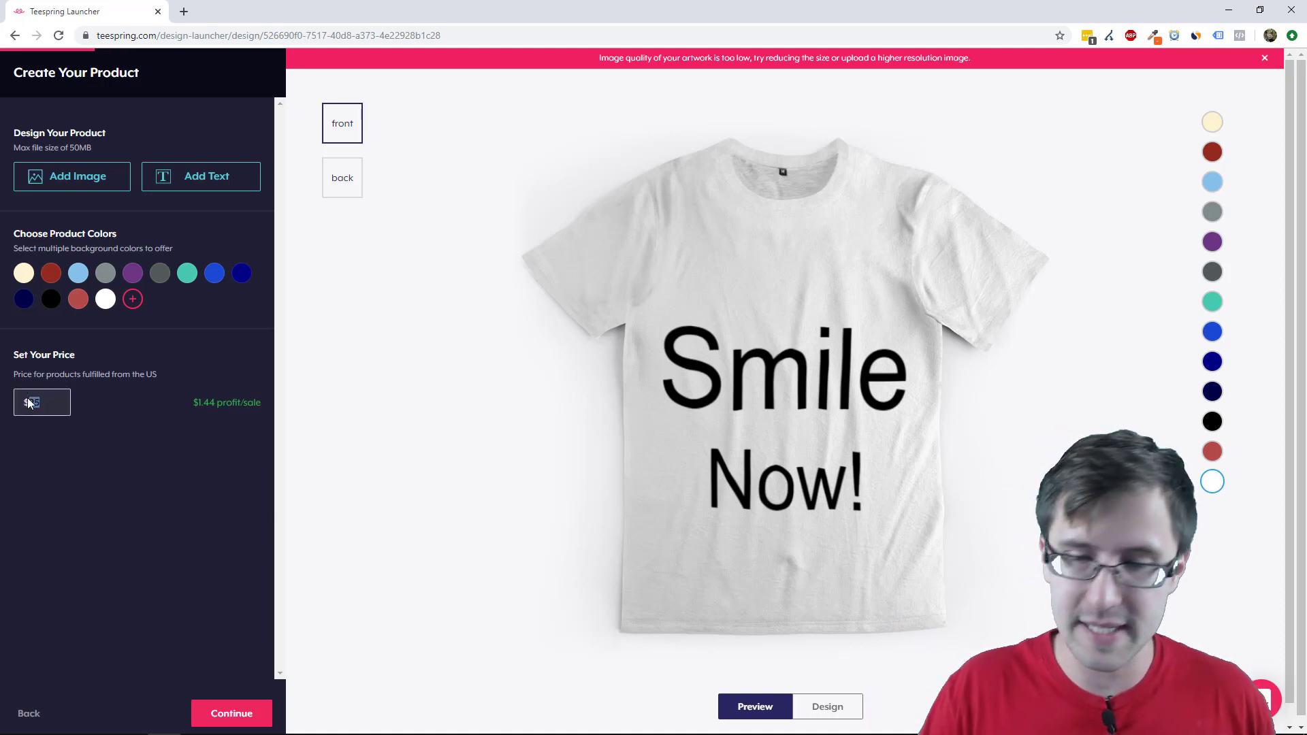
Set the product price to $40 and try to continue past the product creation stage
text(40)
click(198, 455)
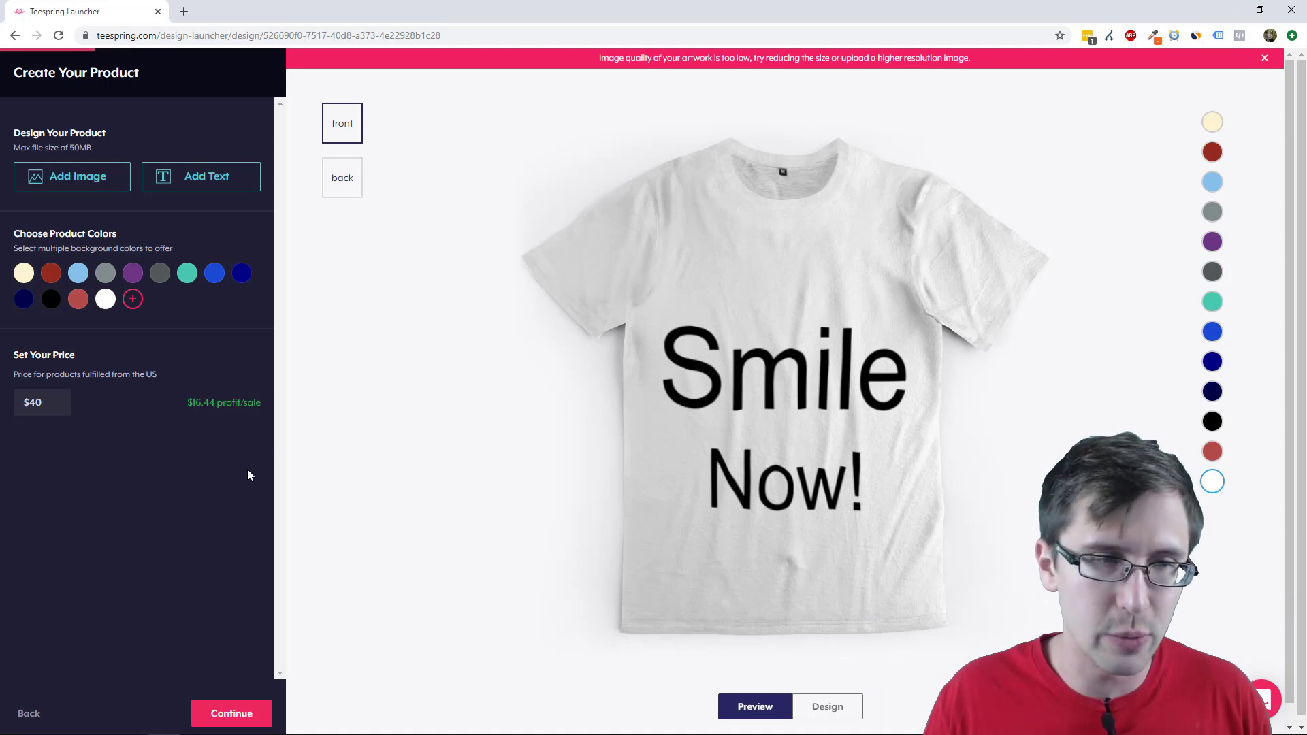
click(229, 715)
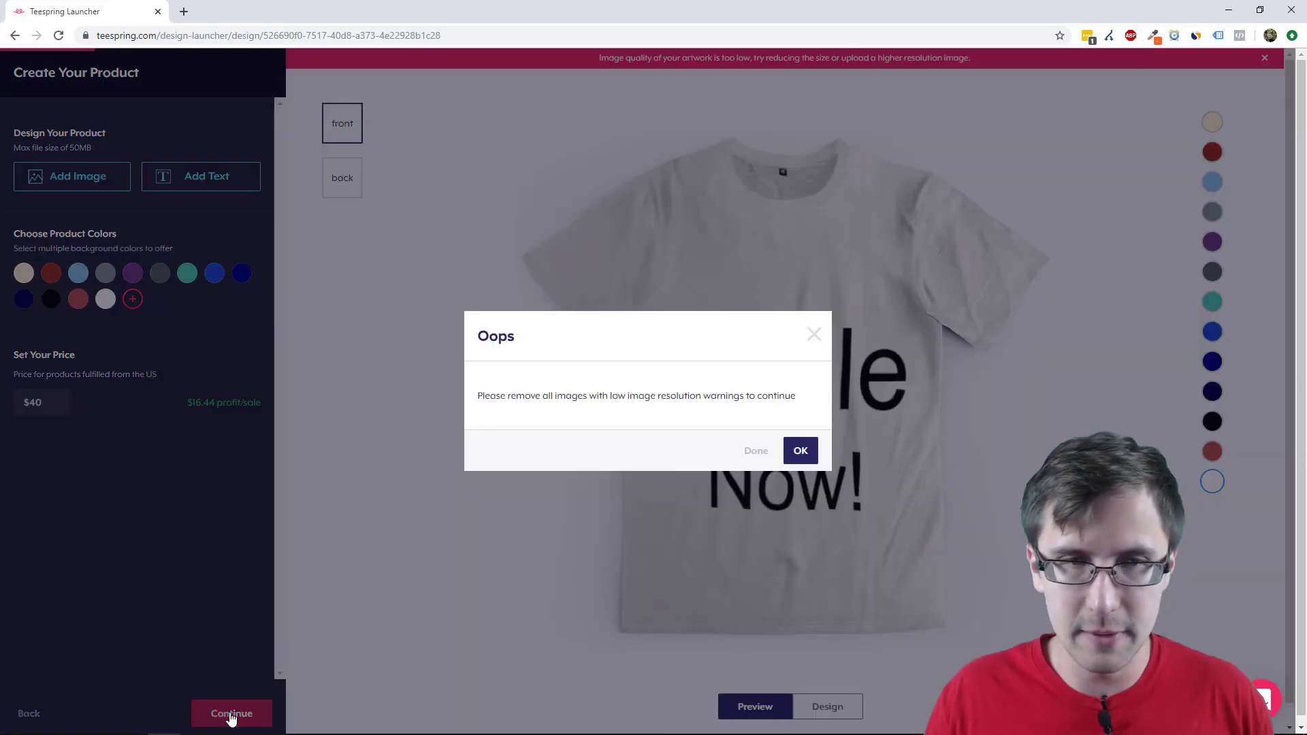
click(801, 450)
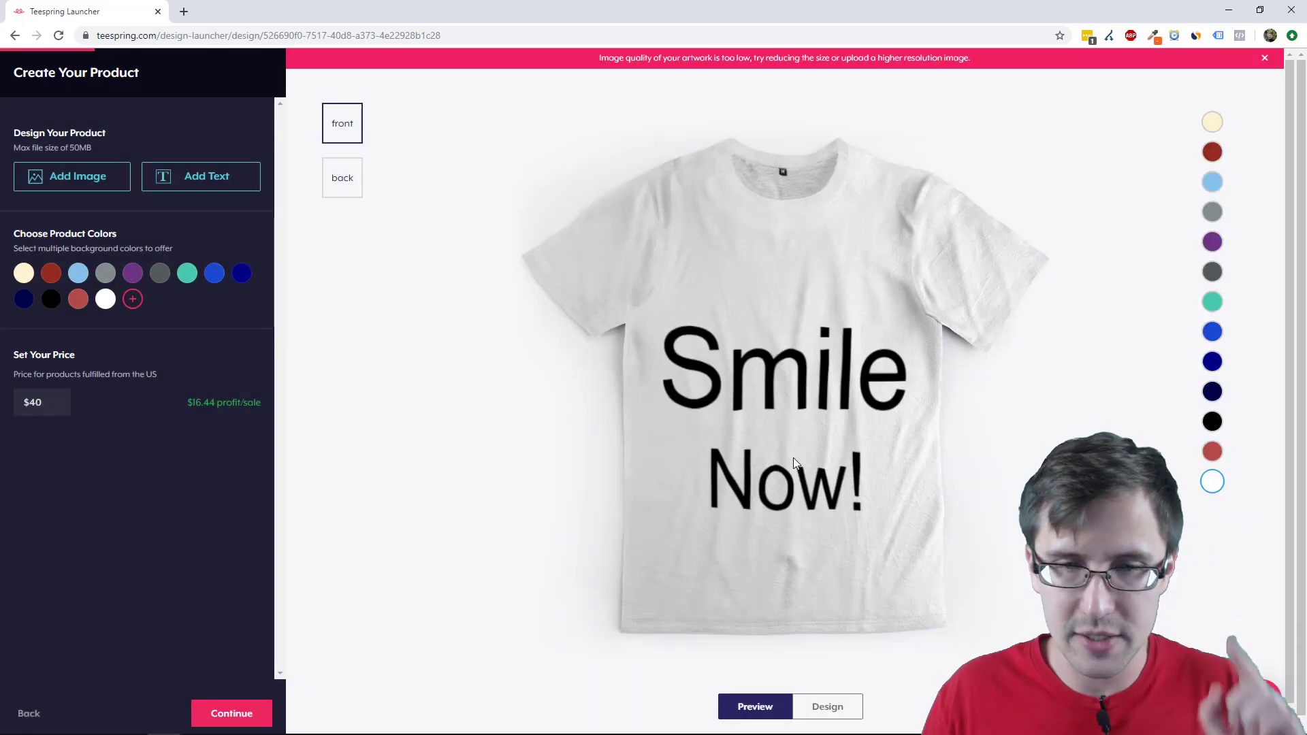
Shrink the thumbs-up image to about 2.56 by 2.56 inches, recenter it on the back panel and continue to adding products
click(827, 706)
click(949, 429)
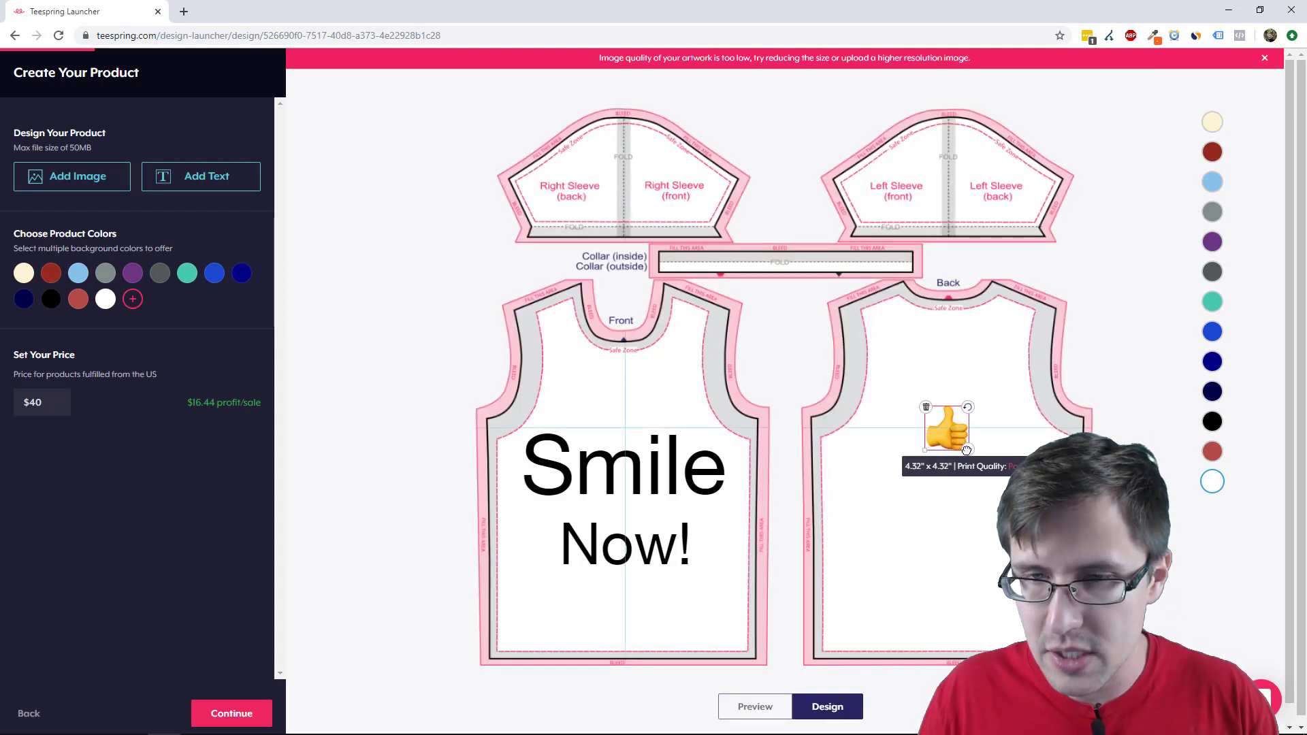
drag(970, 451, 948, 433)
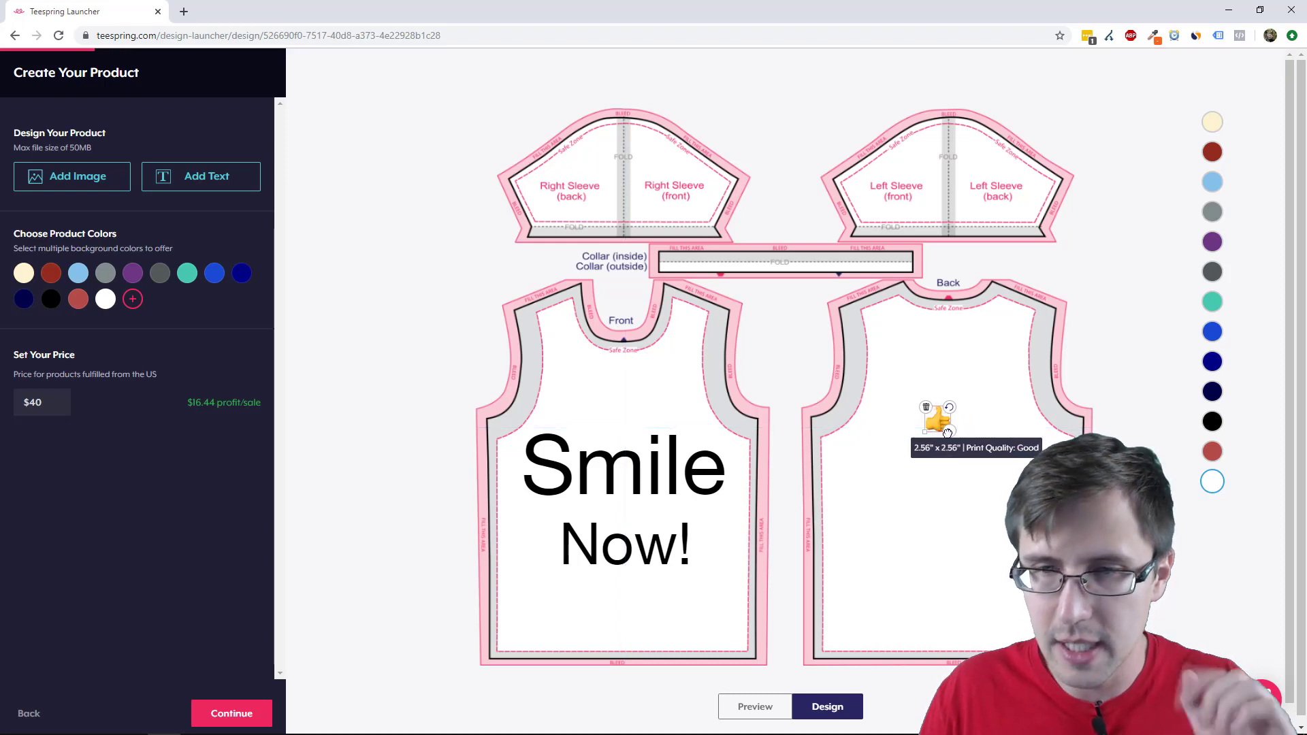
drag(948, 433, 959, 443)
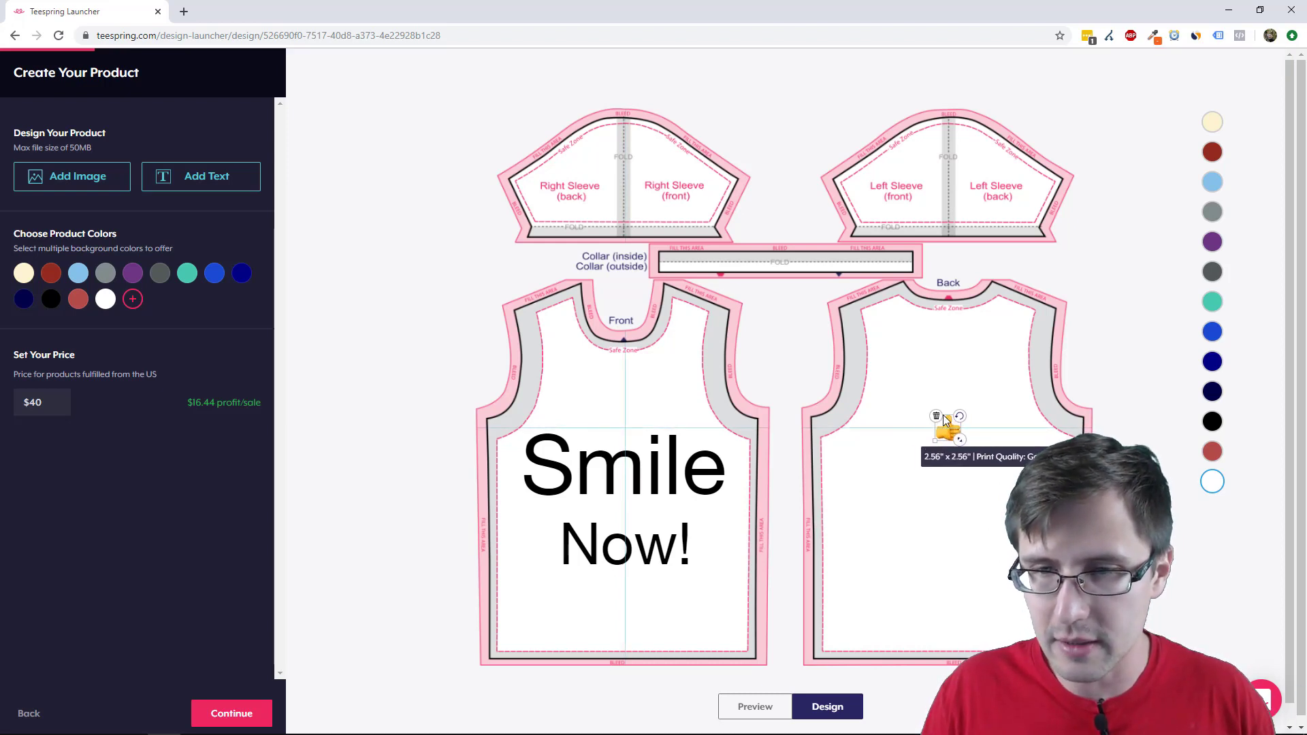
click(892, 525)
click(259, 713)
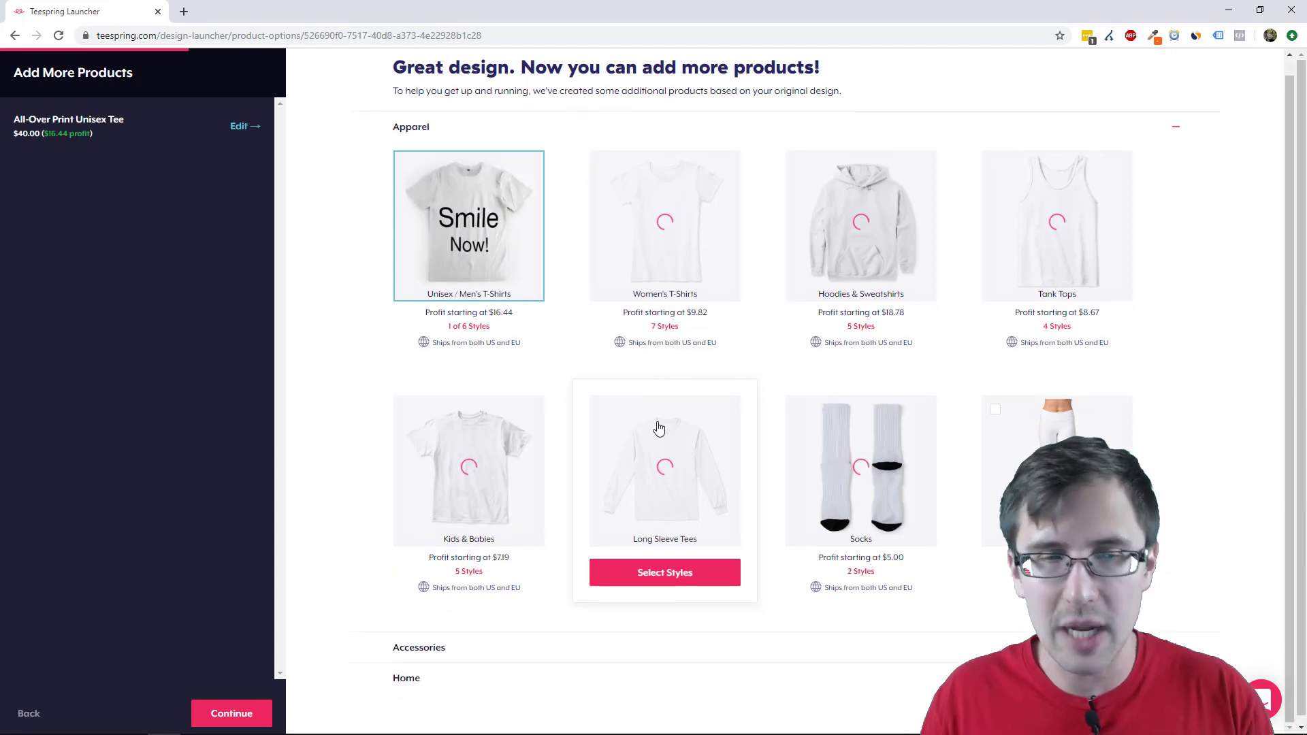
Browse the additional products and add the Classic Pullover Hoodie and Premium Pullover Hoodie styles
click(450, 656)
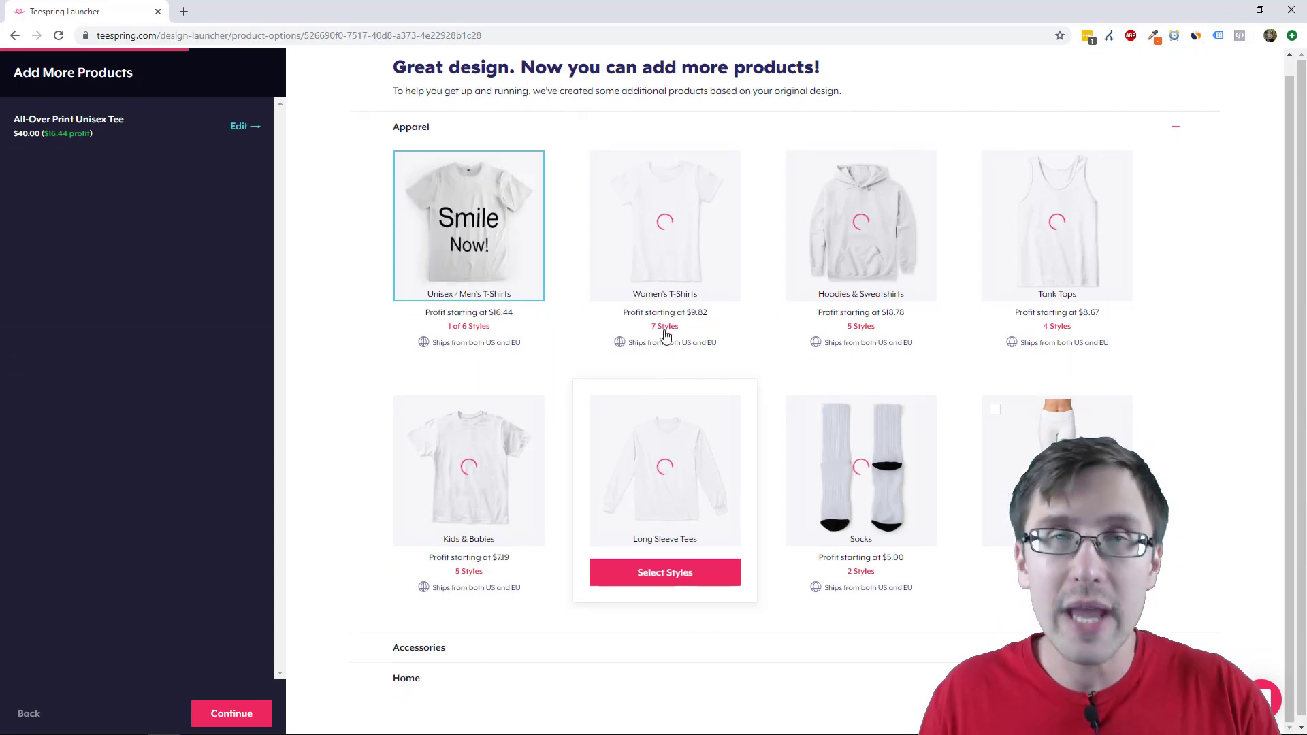
scroll(626, 450, down, 6)
scroll(639, 373, down, 2)
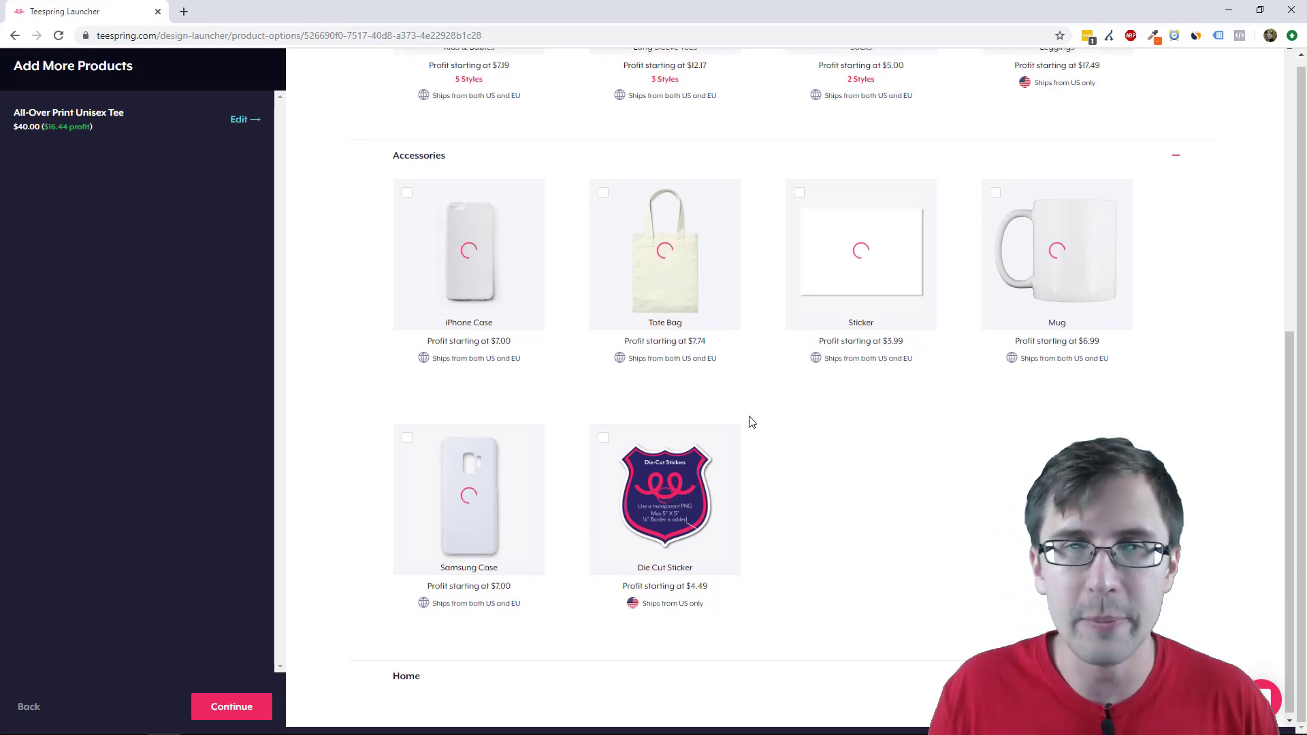
scroll(695, 346, up, 2)
scroll(694, 346, up, 5)
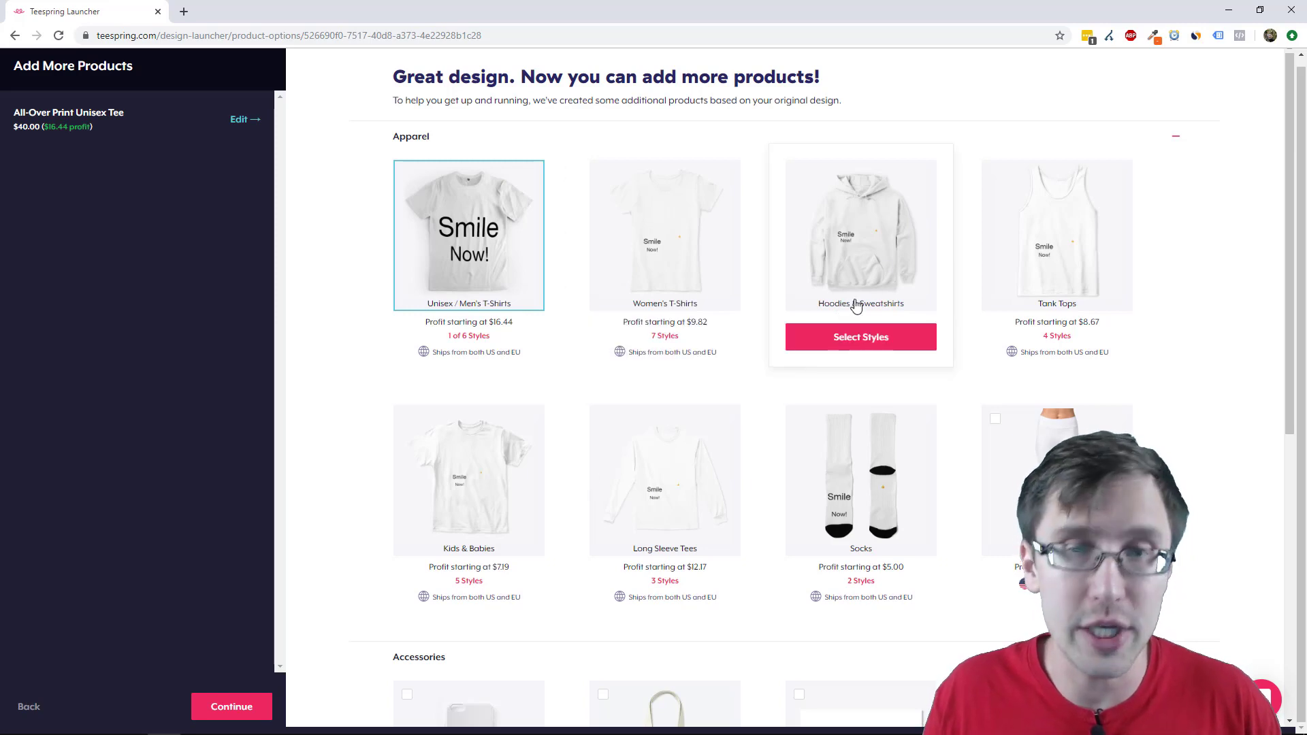
click(826, 349)
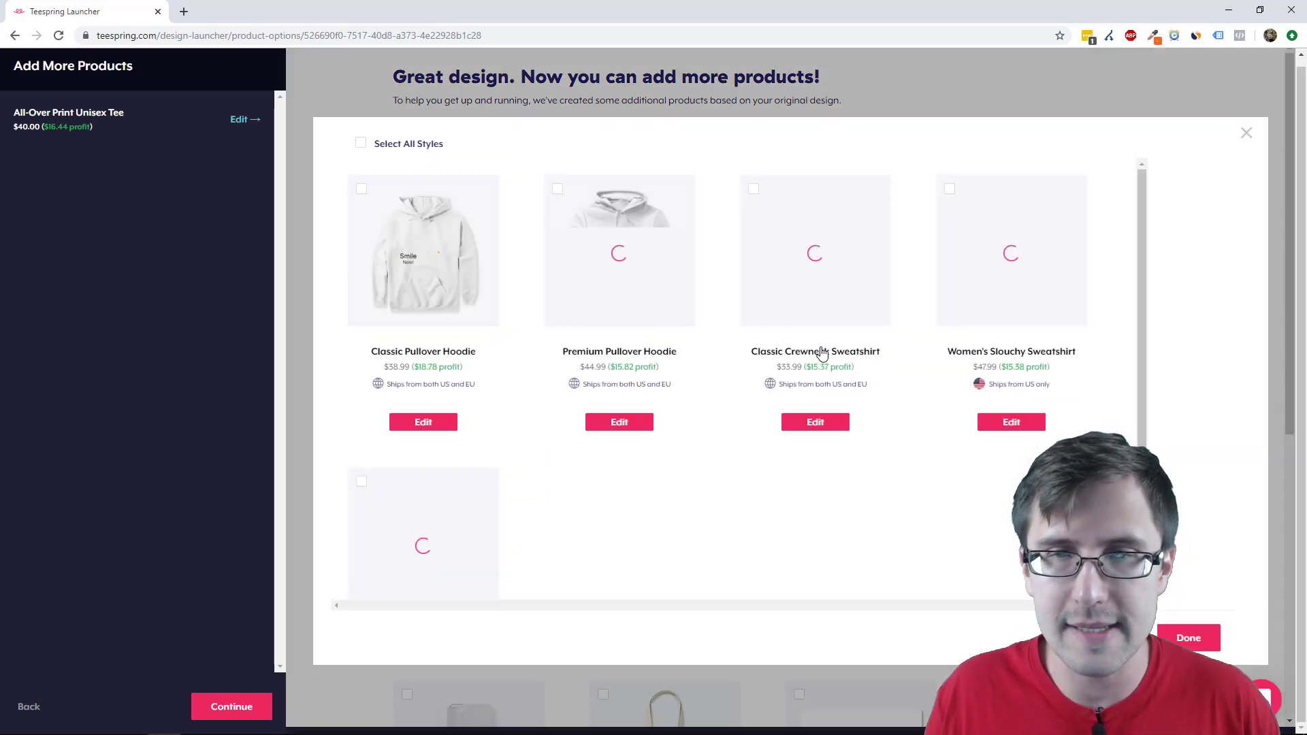
click(361, 190)
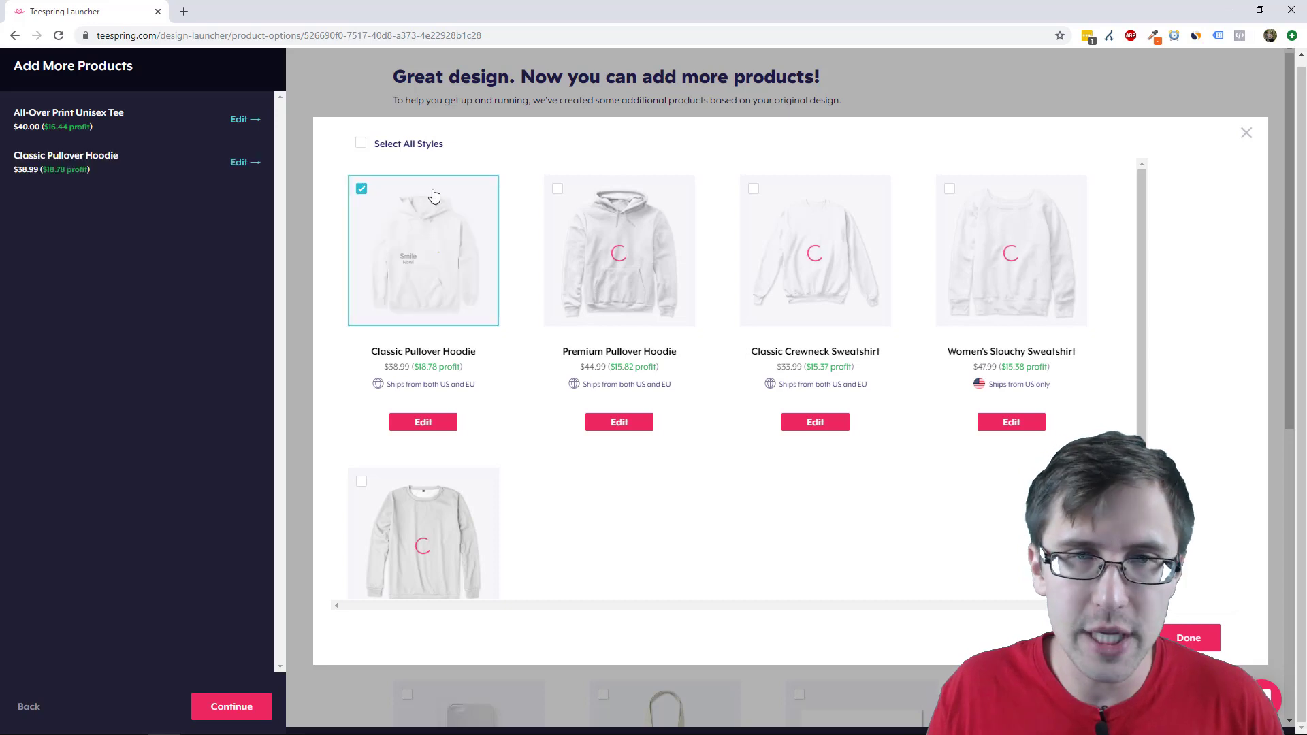
click(559, 192)
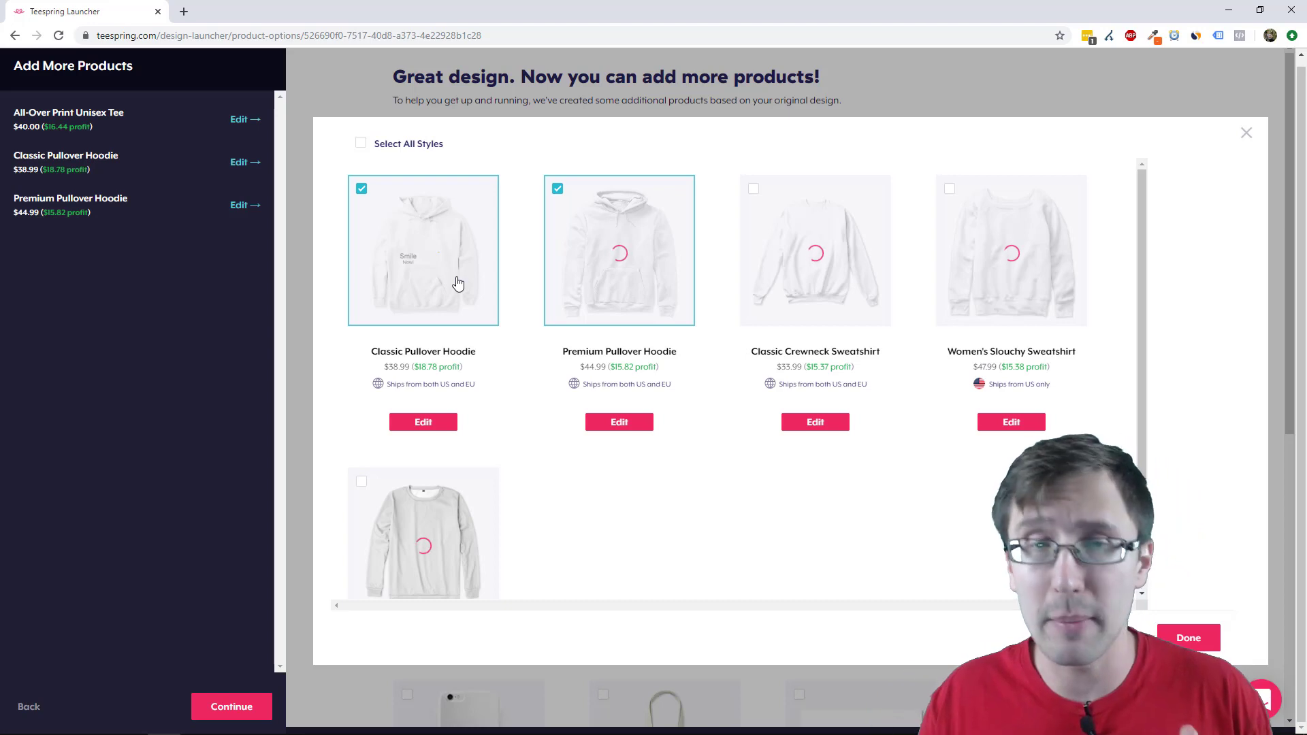
In the Classic Pullover Hoodie design, center "Smile" and "Now!" in the upper front print area and remove the small thumbs-up image
click(436, 429)
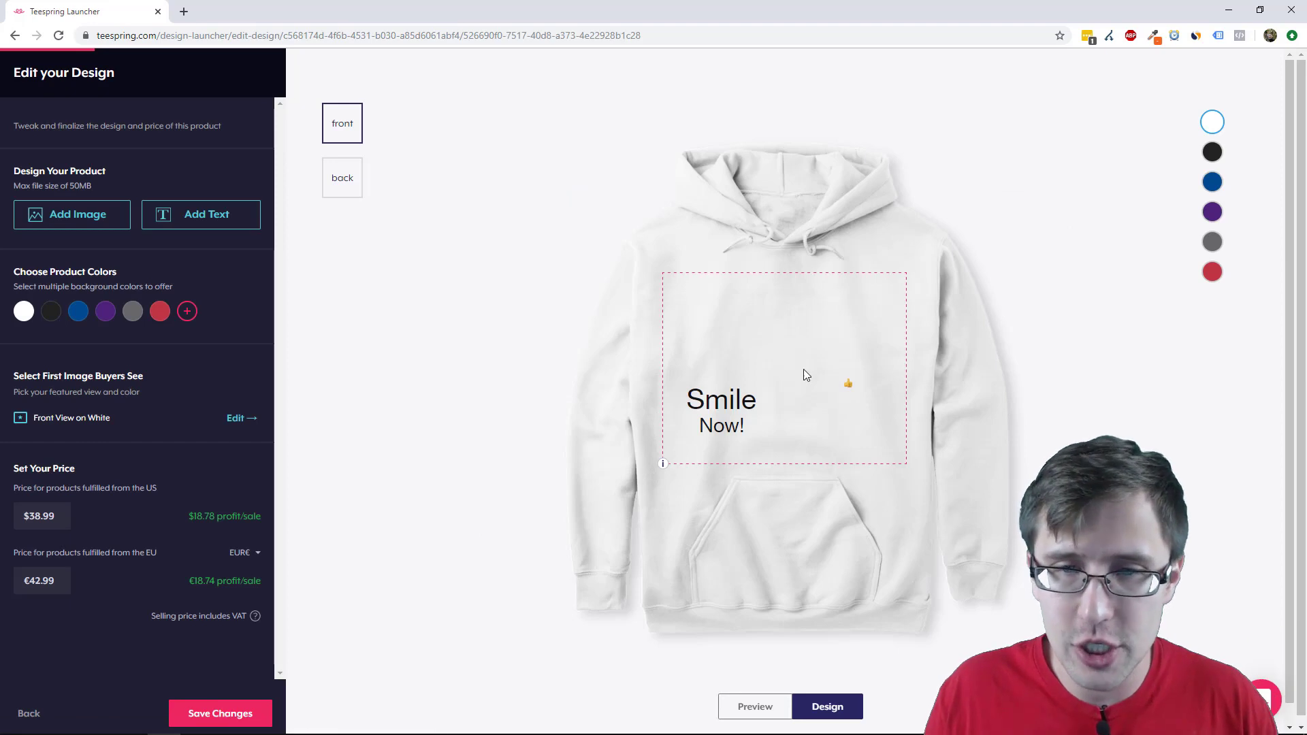
click(712, 405)
click(723, 427)
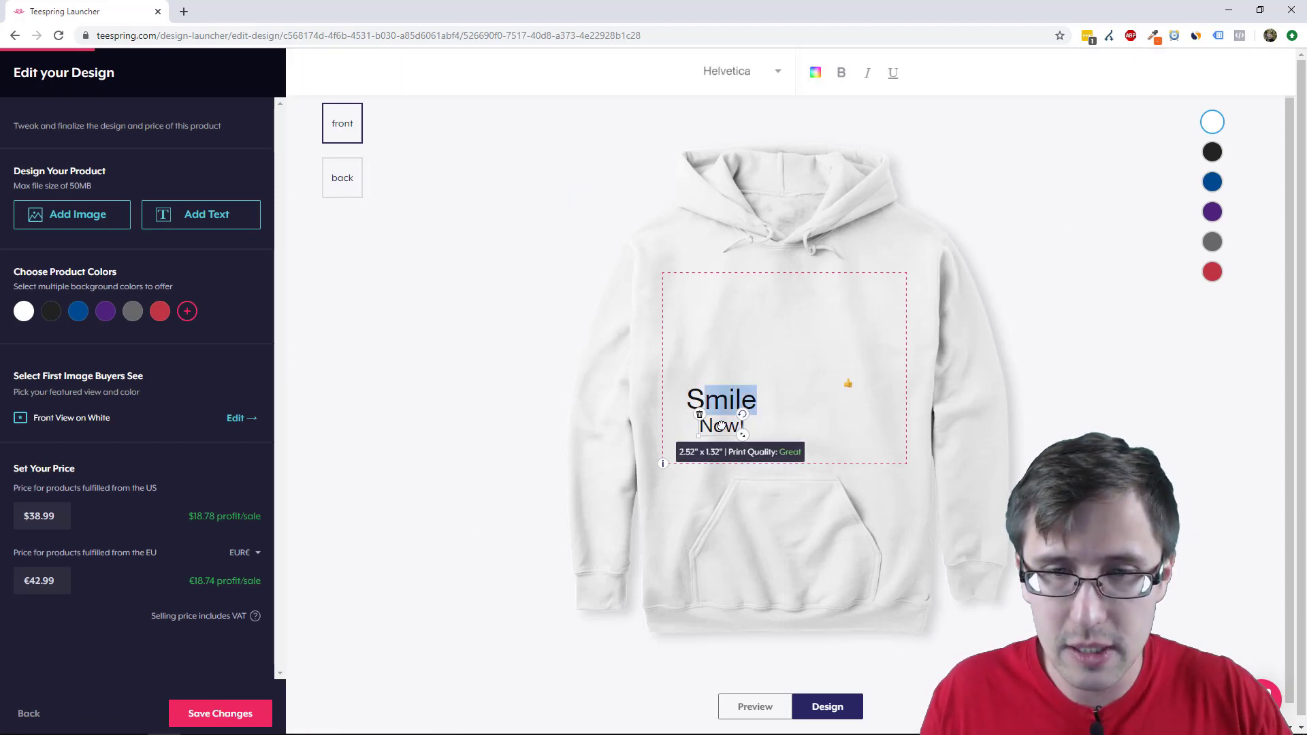
click(710, 406)
drag(713, 405, 776, 330)
drag(716, 434, 774, 349)
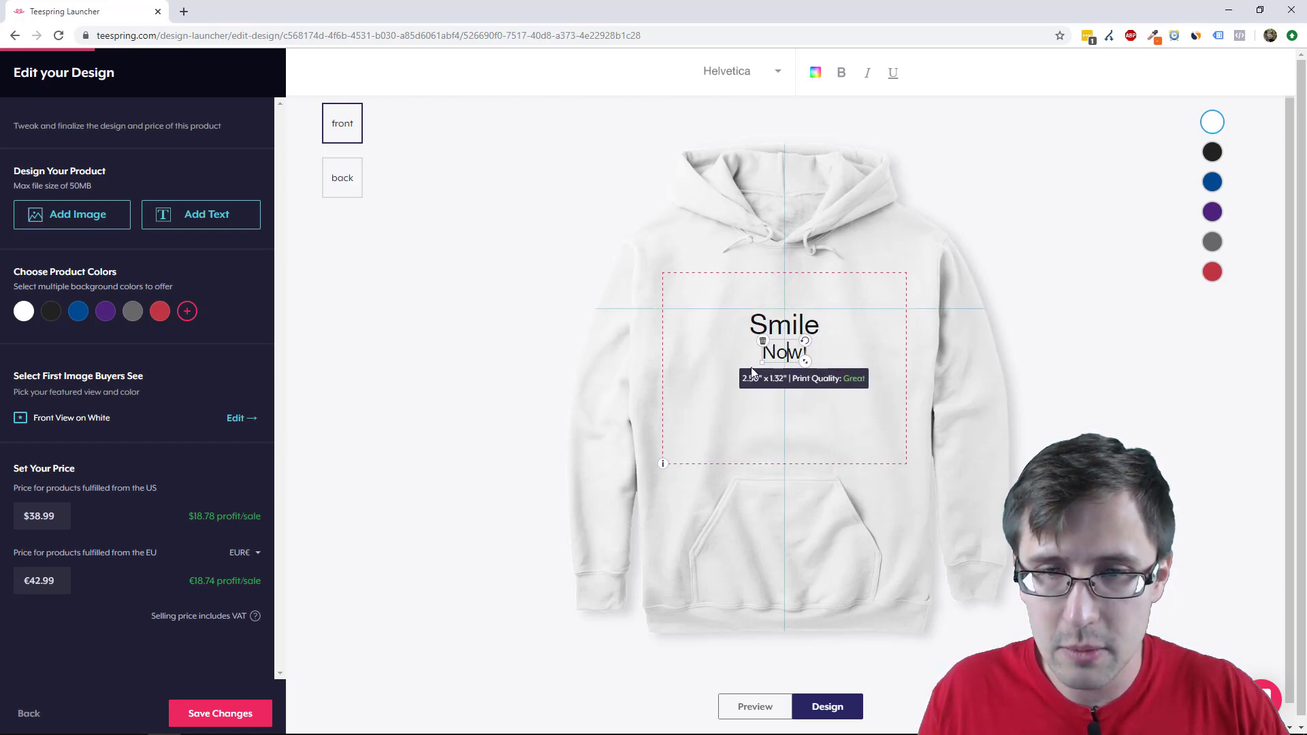
click(799, 406)
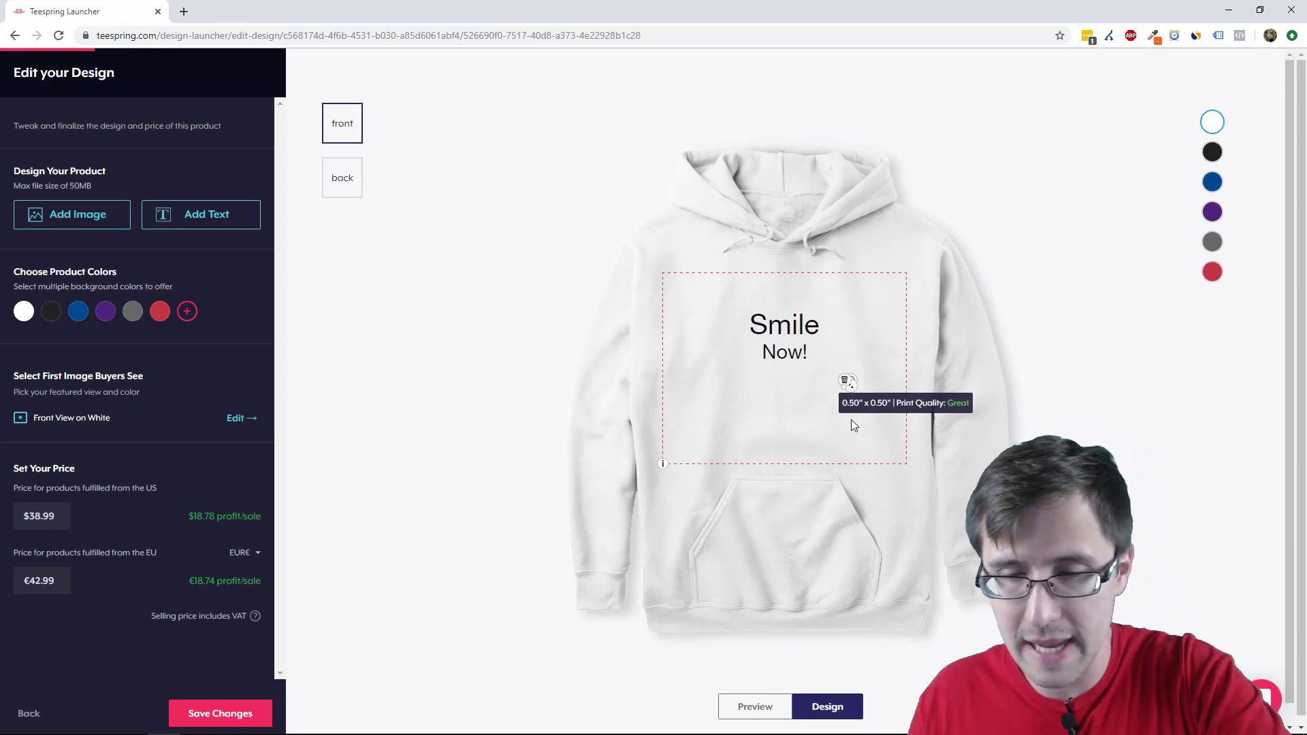
Add thumbs up.png to the hoodie's back and center it horizontally in the upper part of the print area
click(339, 177)
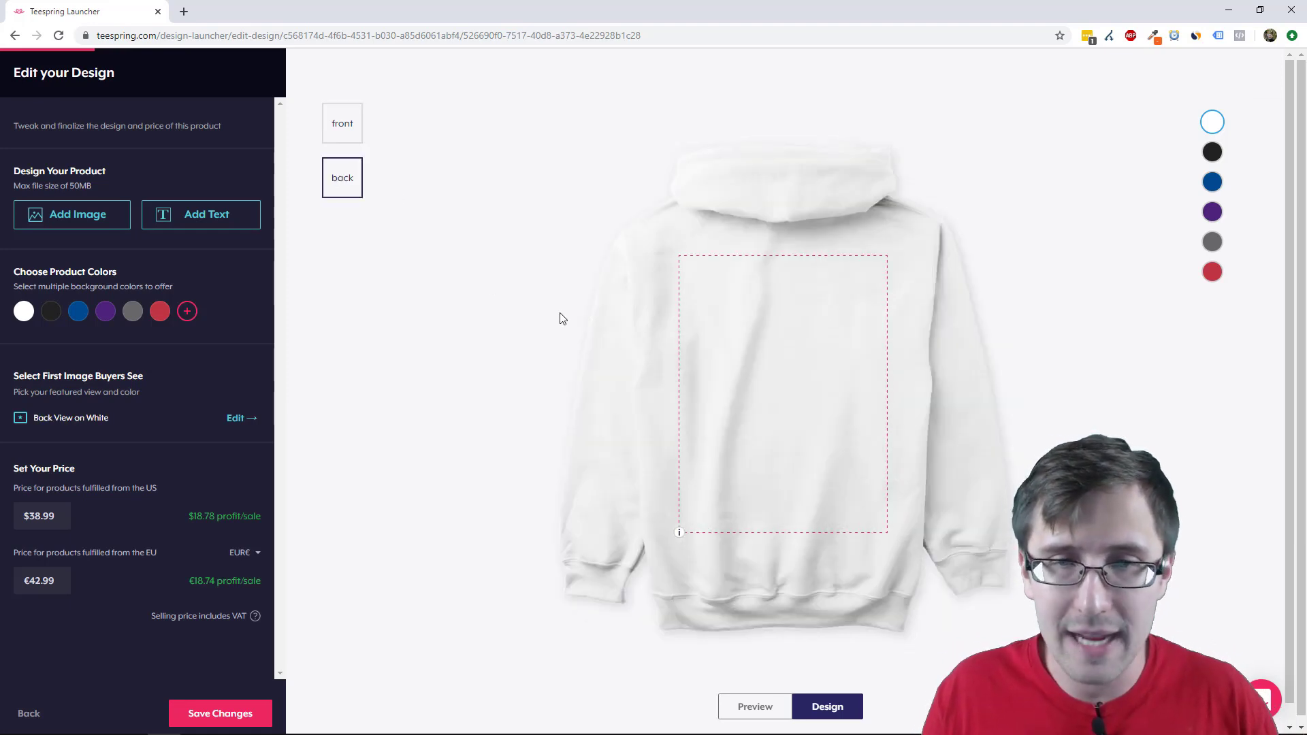
click(96, 214)
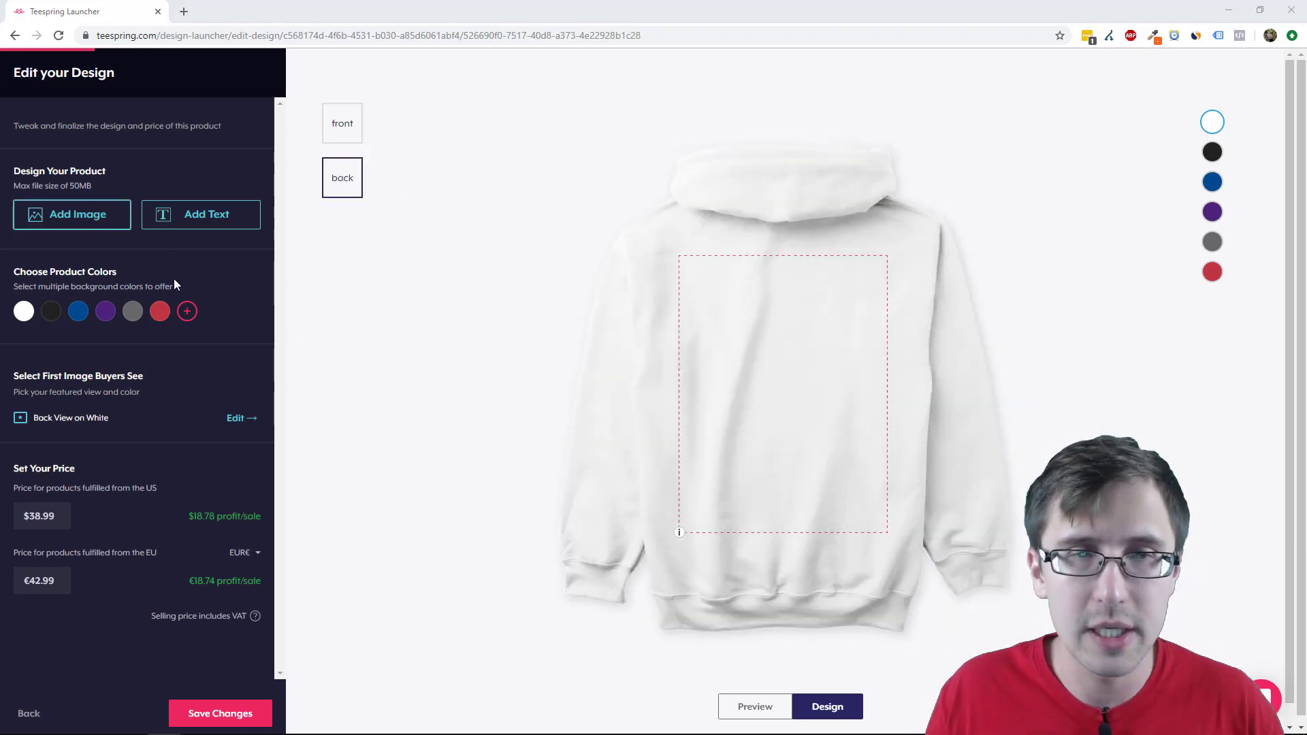
double_click(555, 336)
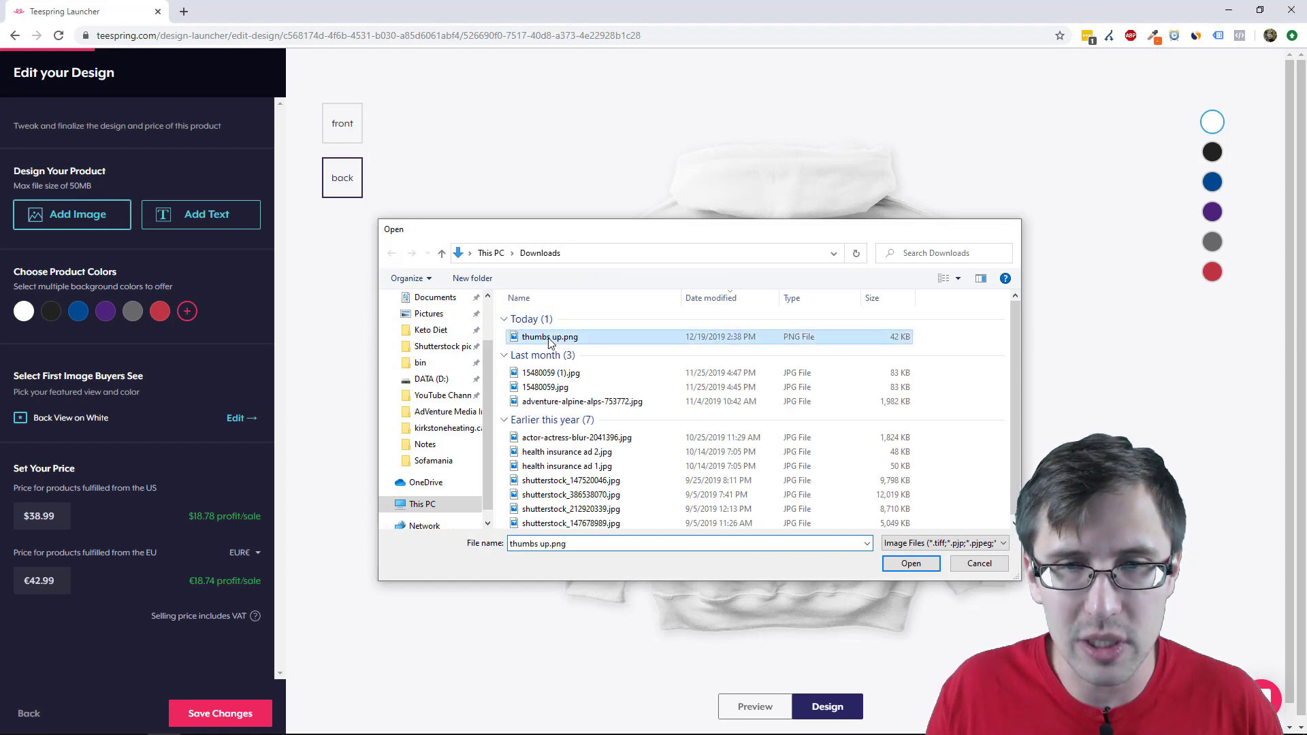
drag(785, 292, 784, 339)
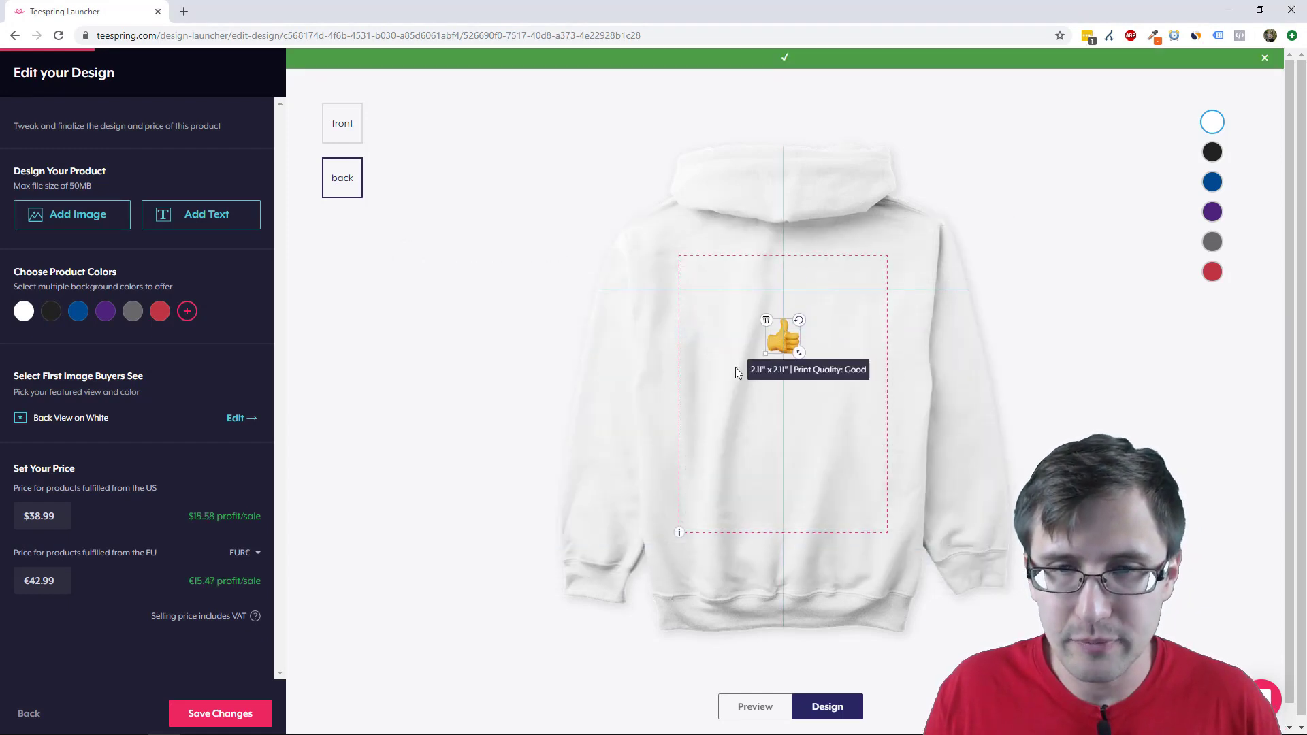
Preview the back and front of the Classic Pullover Hoodie and save its design changes
click(756, 709)
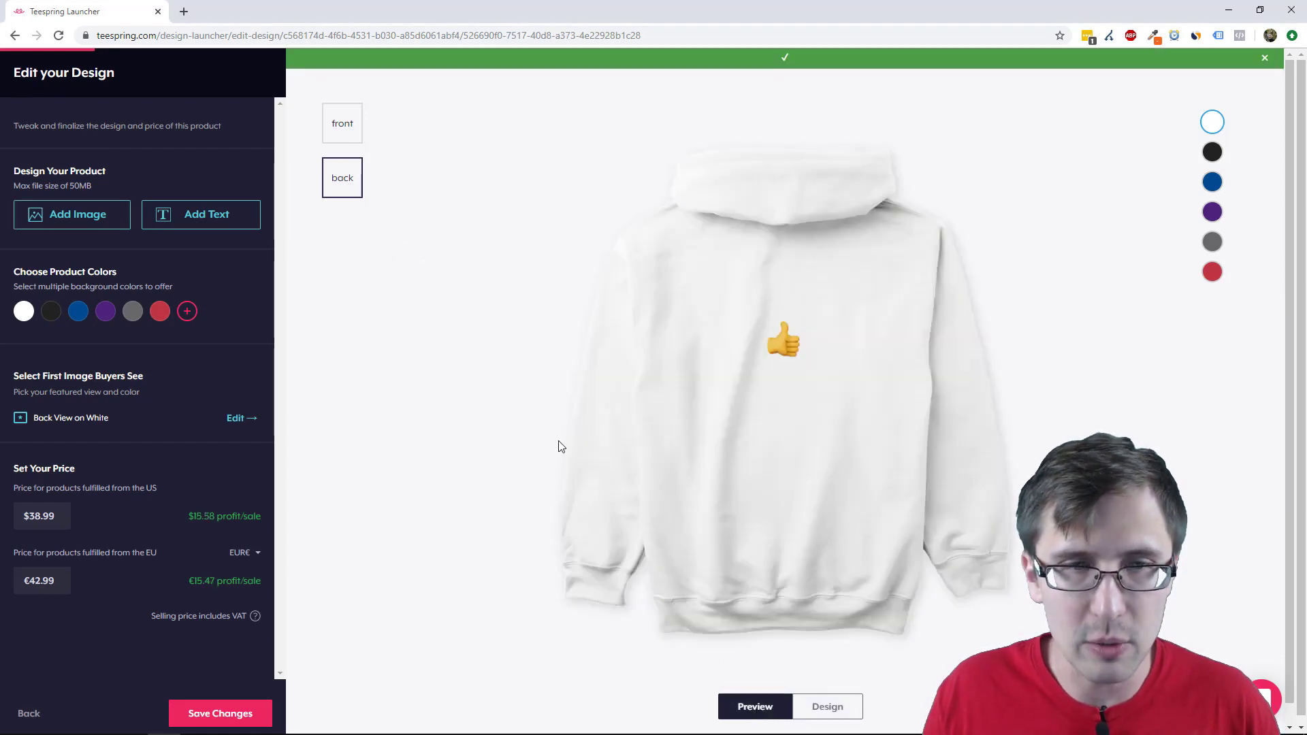
click(358, 139)
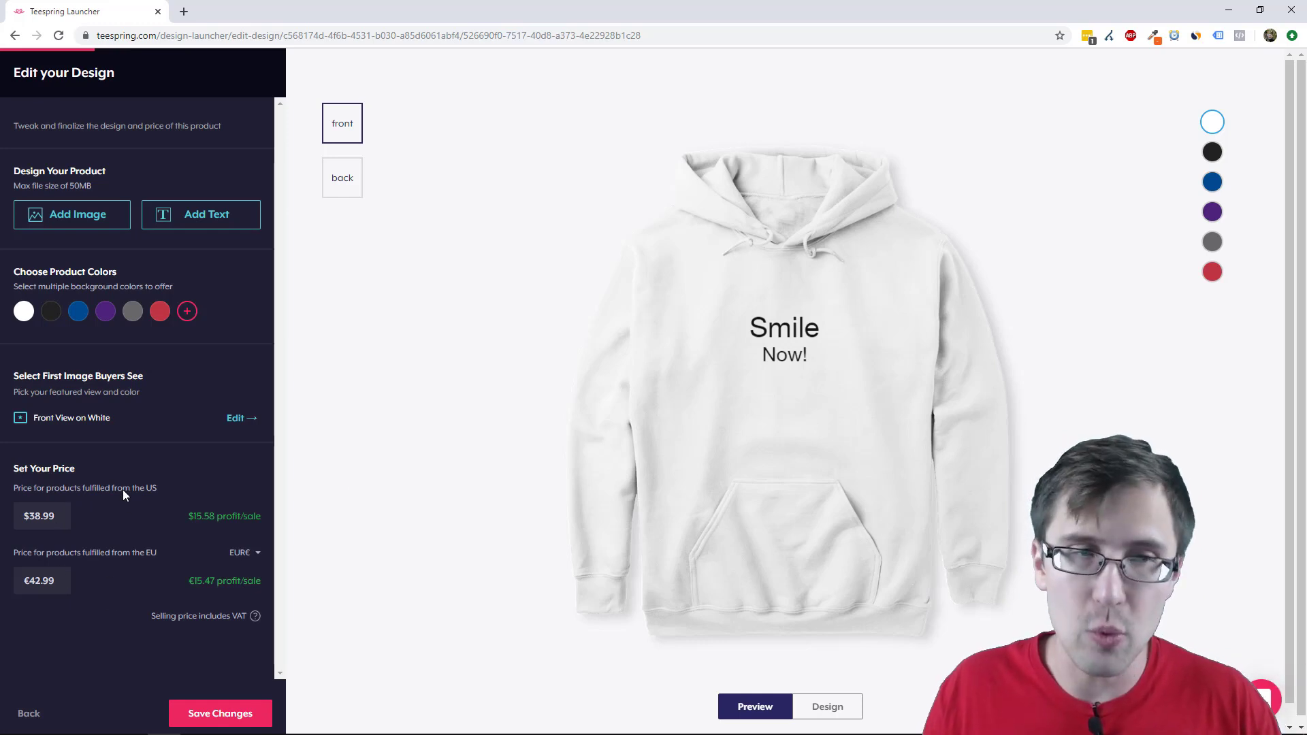
click(214, 710)
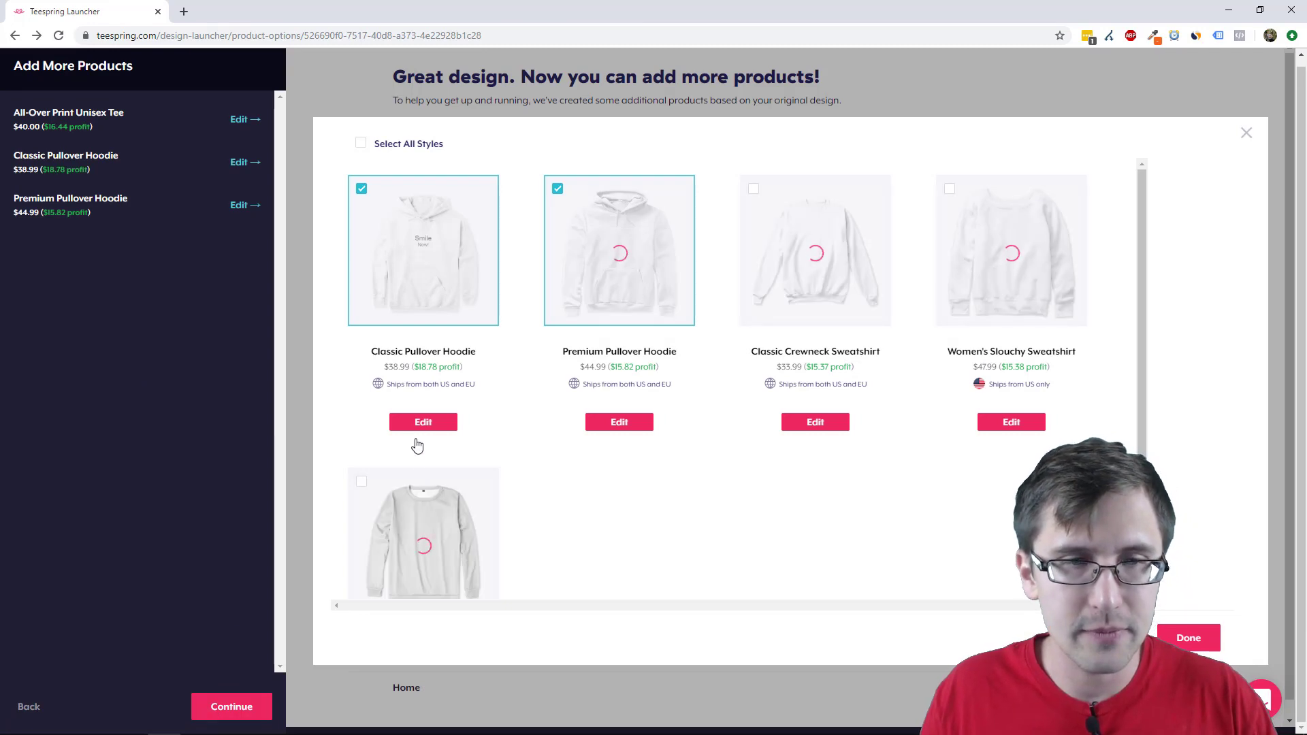
Try removing red from the Classic Pullover Hoodie's background colors, restore it, show the white version and save
click(424, 423)
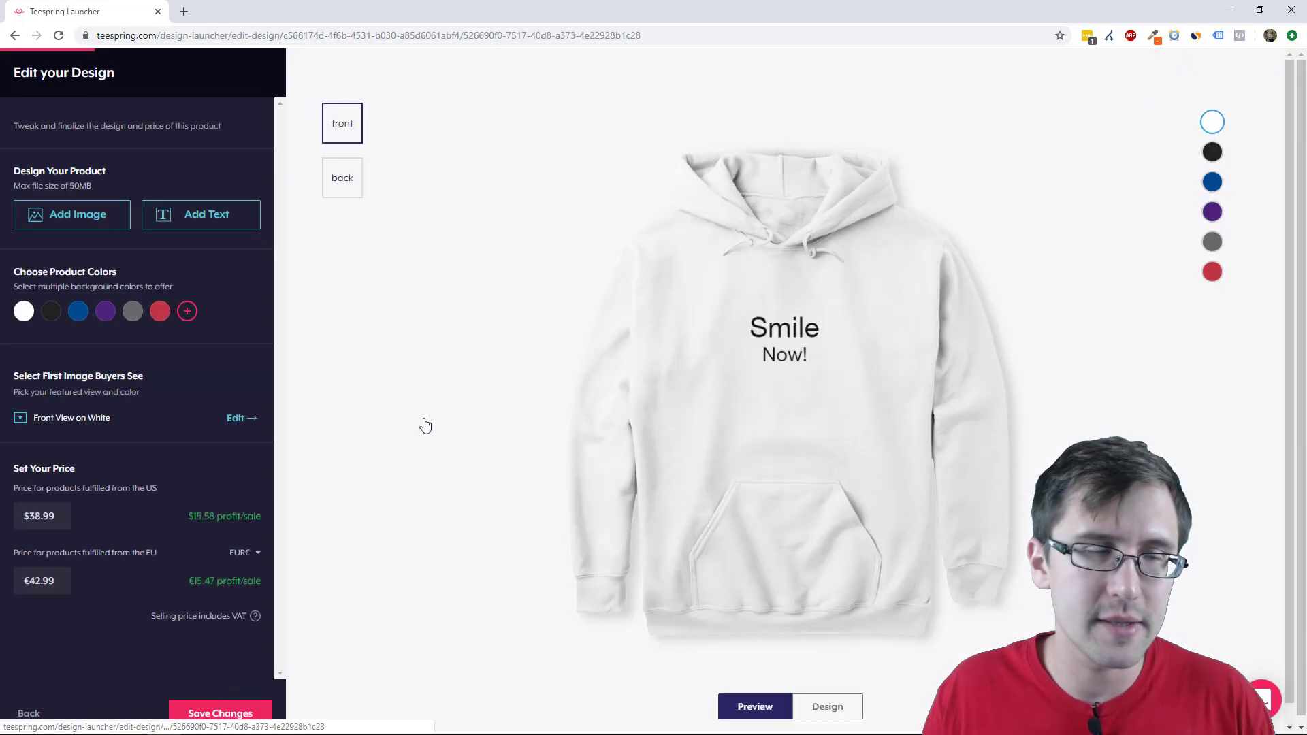
click(187, 312)
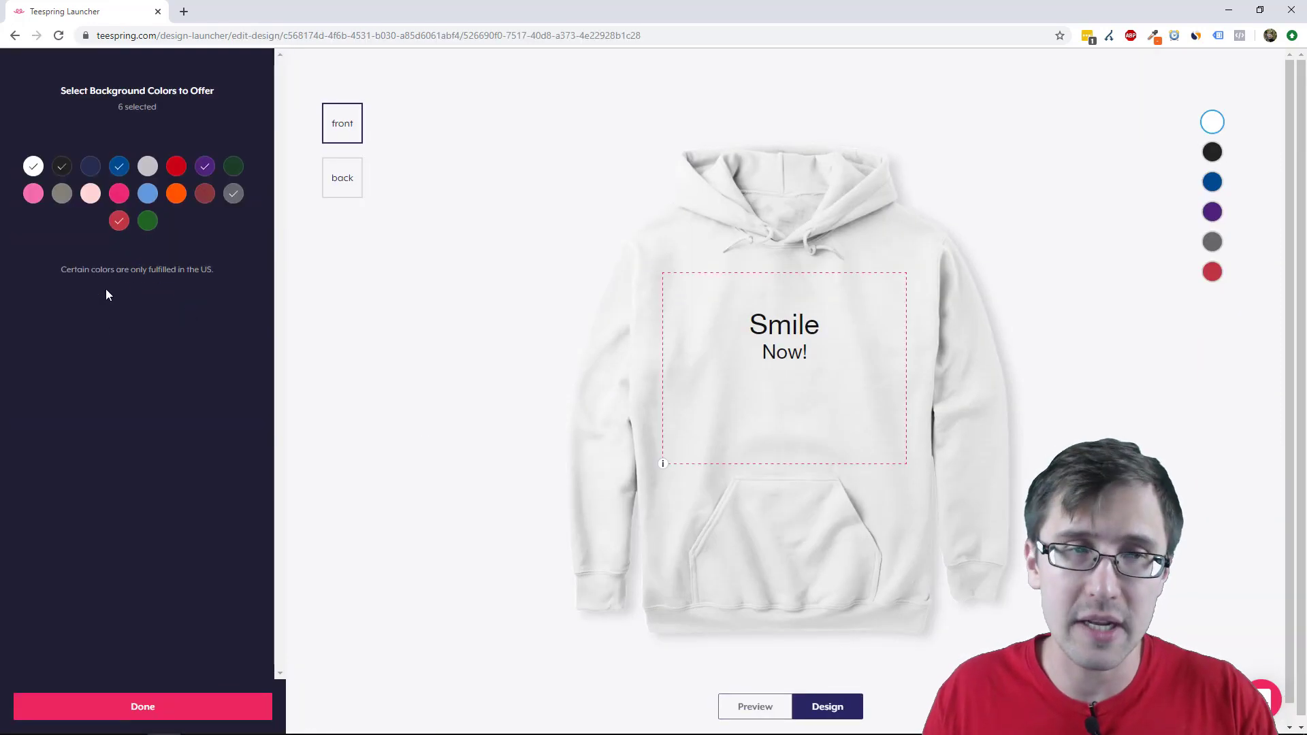
click(120, 222)
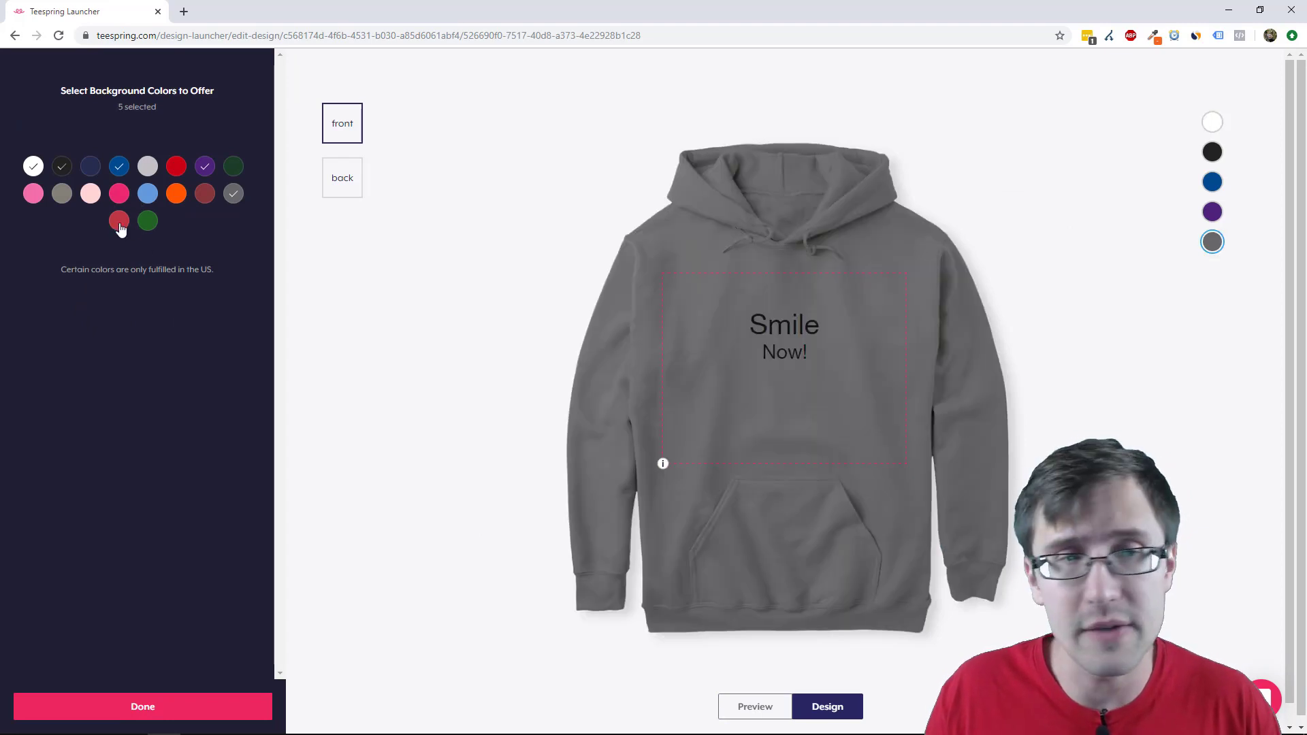
click(120, 222)
click(204, 700)
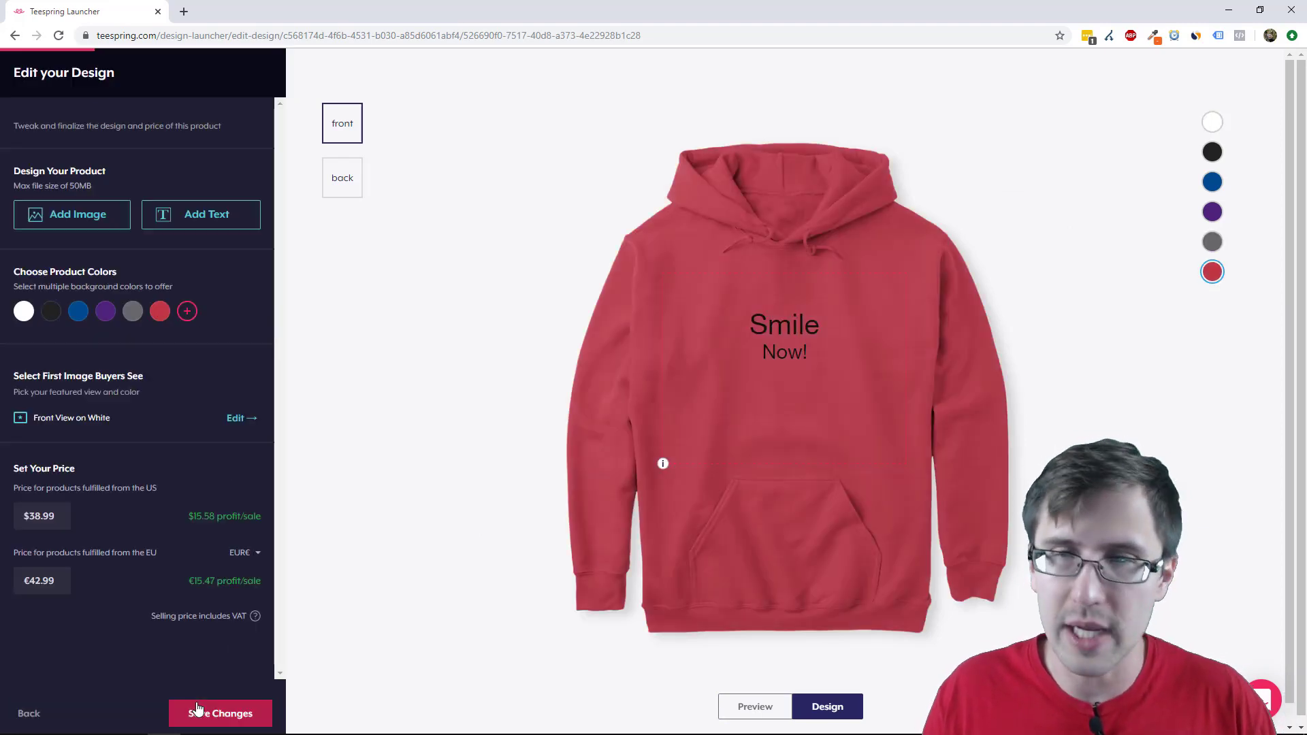
click(1214, 121)
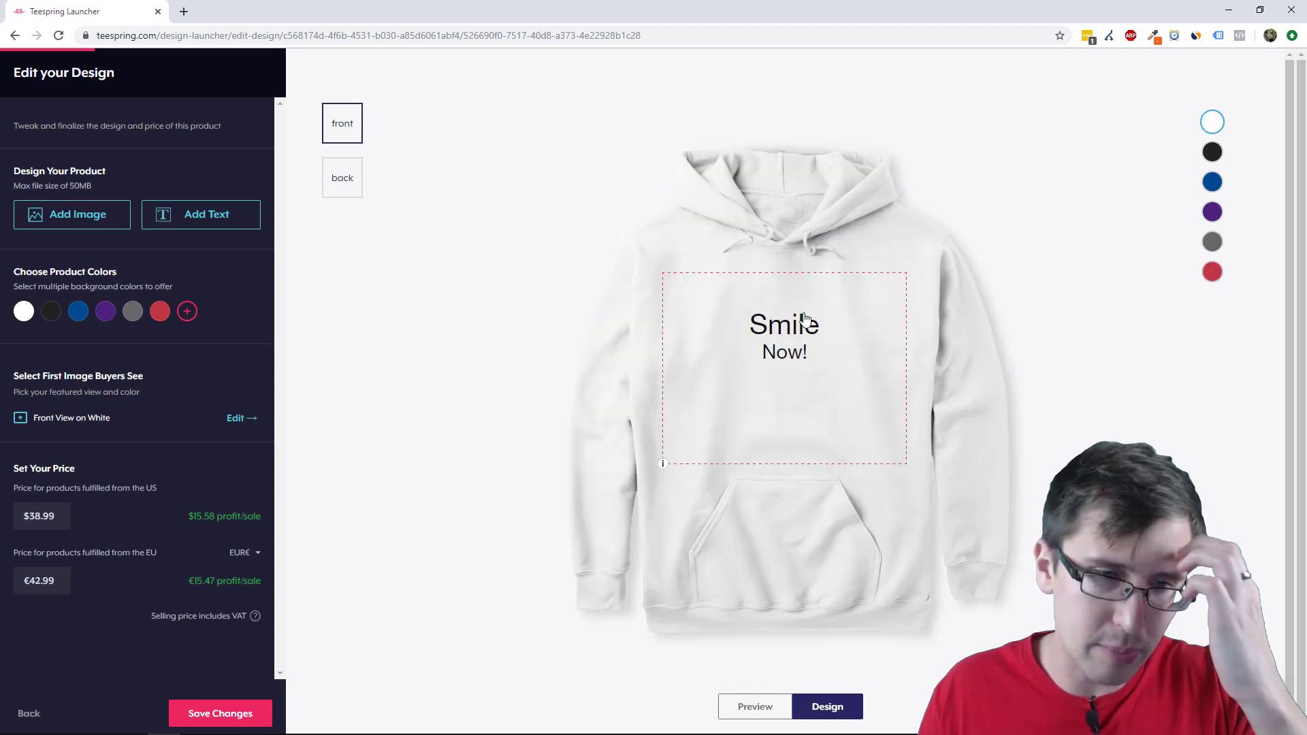
click(198, 712)
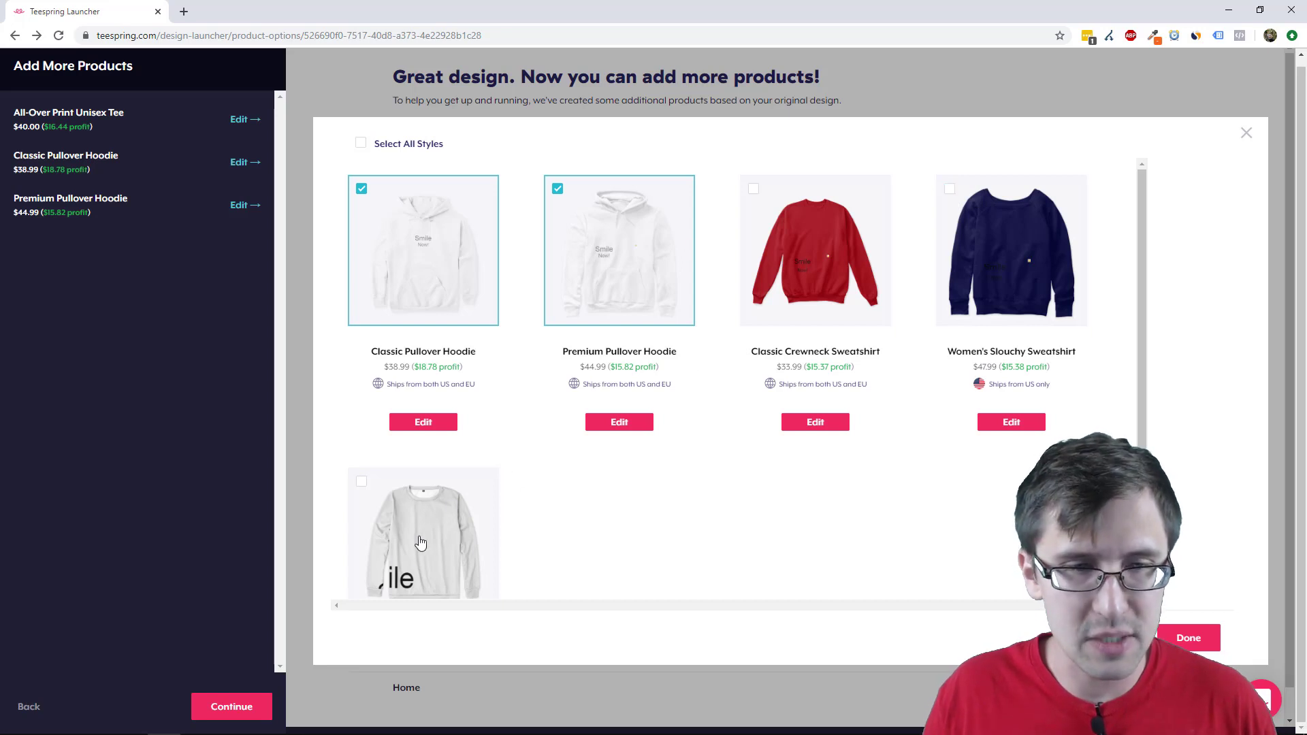
Finish the hoodie style selection and look through the Home and Accessories products
click(1188, 638)
mouse_move(676, 517)
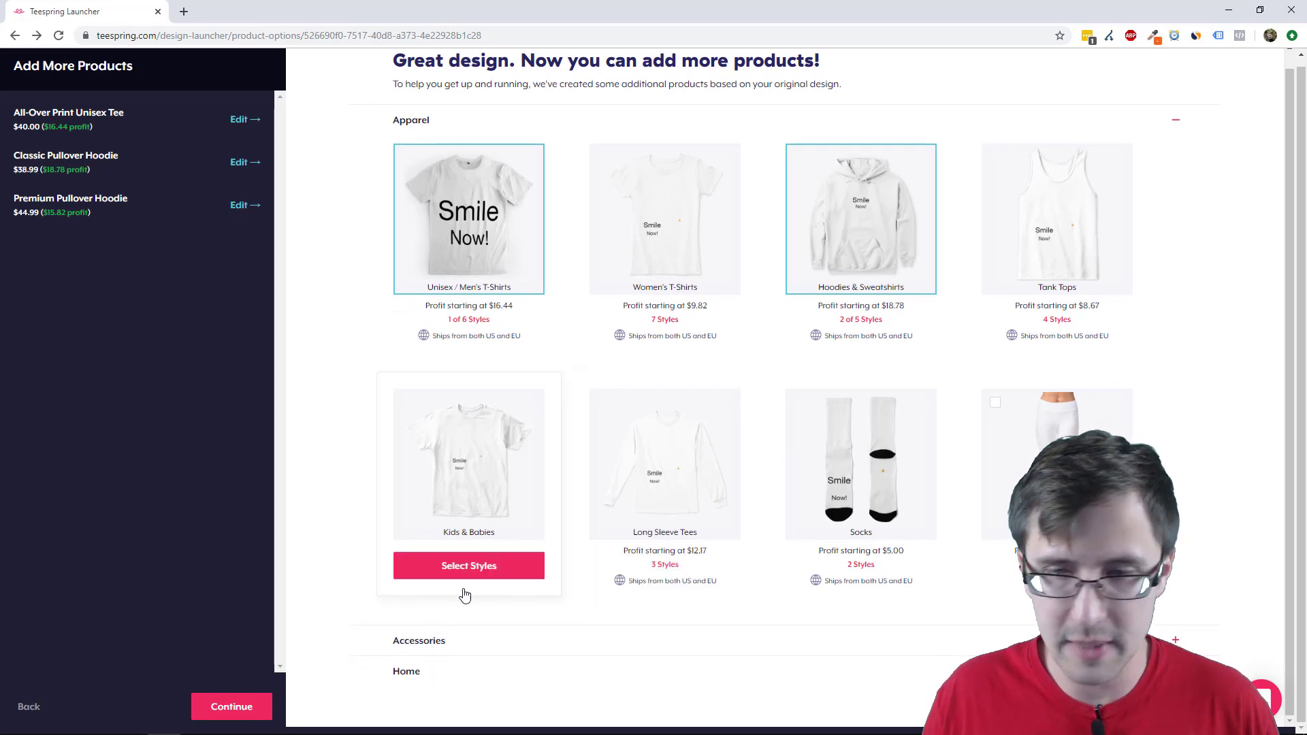
scroll(461, 592, down, 5)
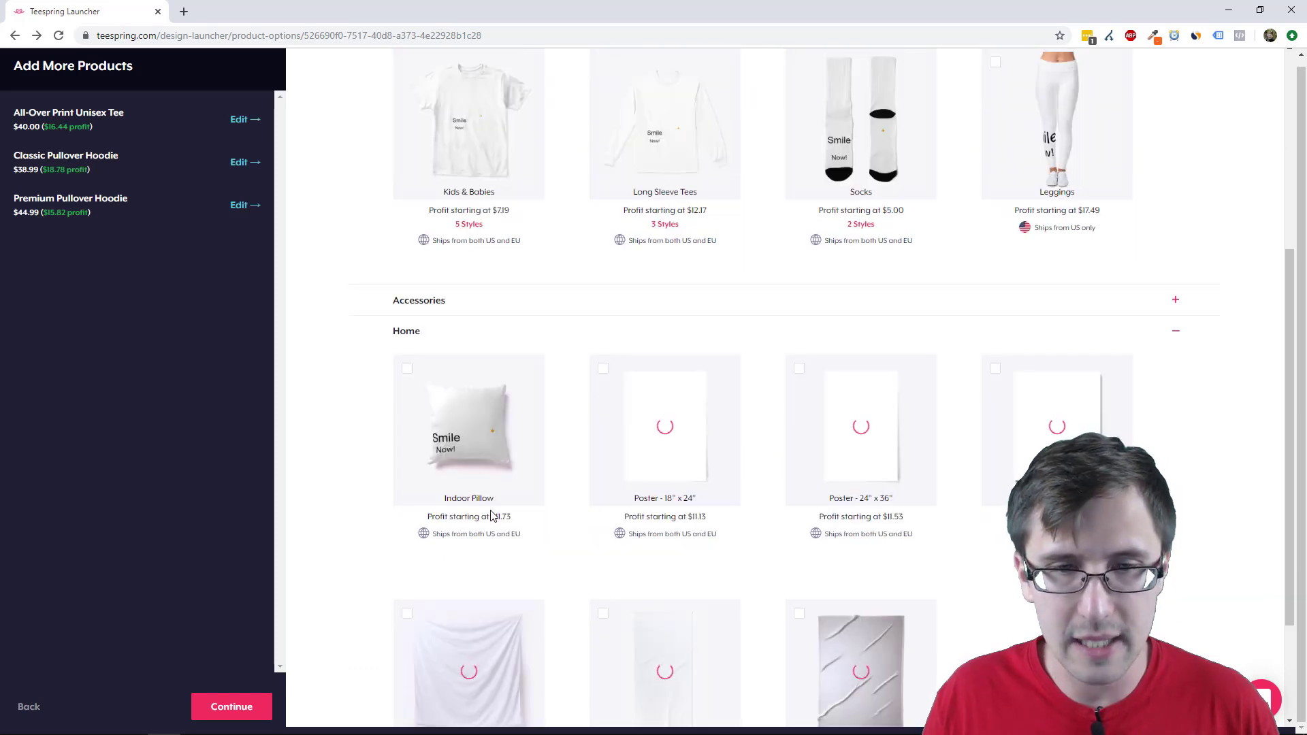
click(465, 269)
scroll(403, 280, down, 2)
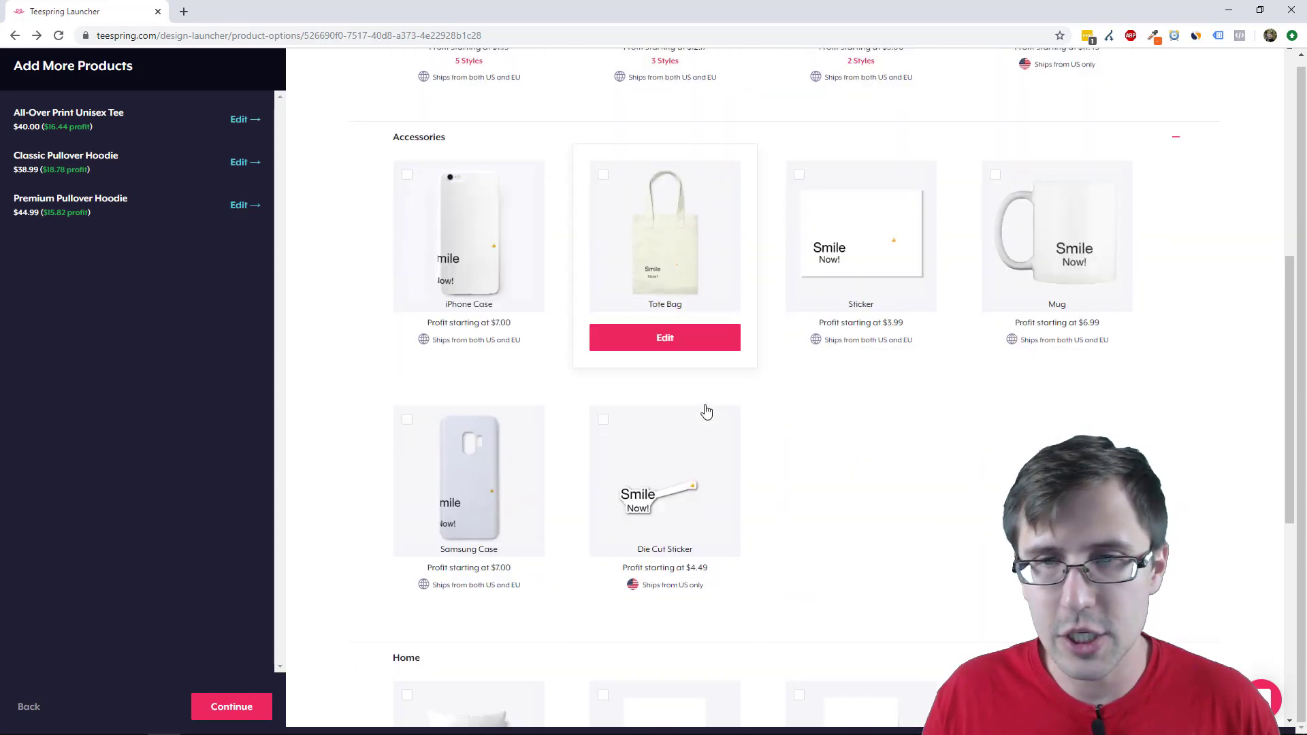
scroll(953, 381, up, 2)
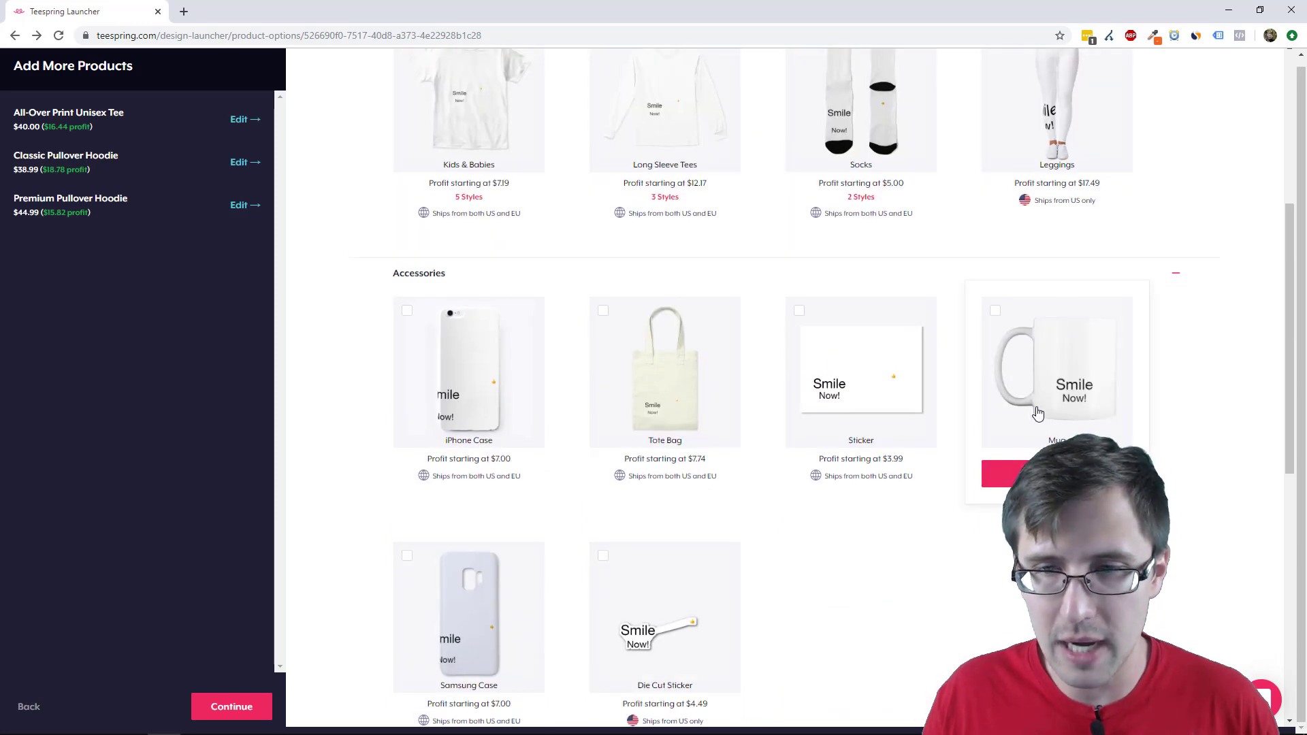
Open the mug's design and move "Smile" and "Now!" up, centered in the upper half of the front panel
click(1042, 474)
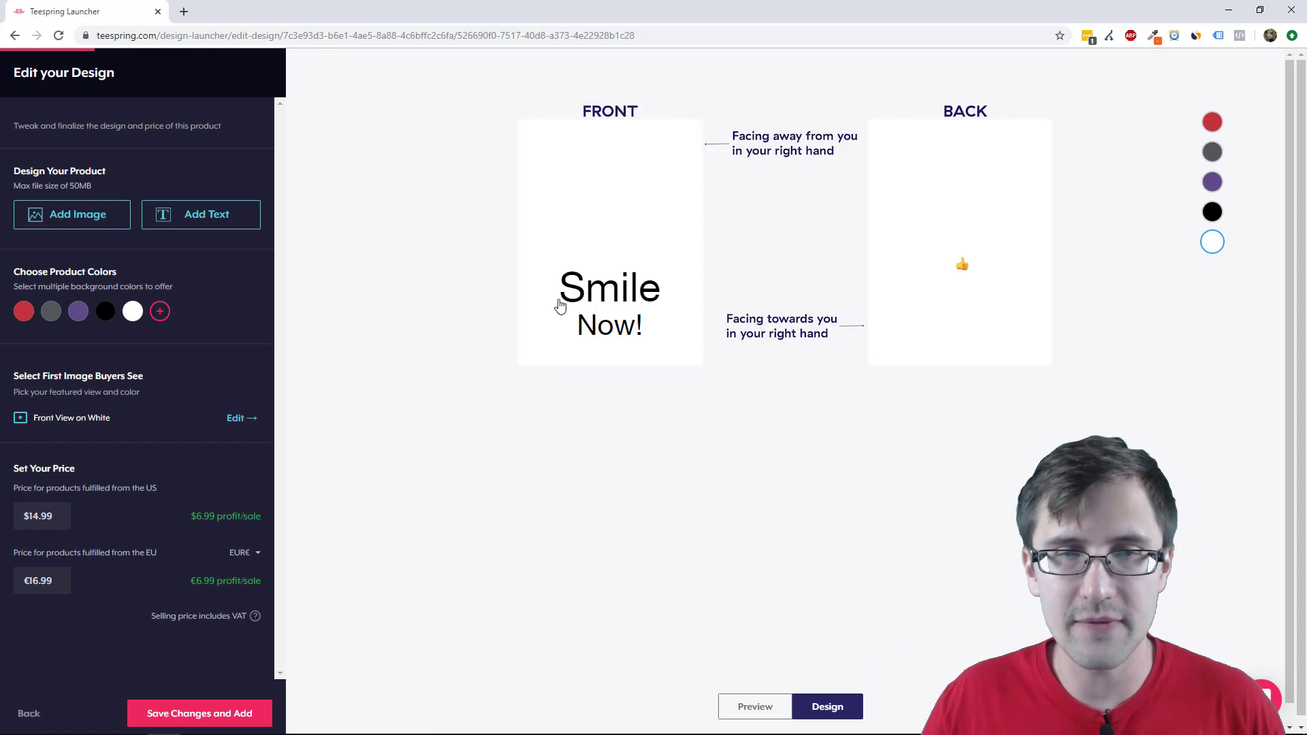
click(610, 297)
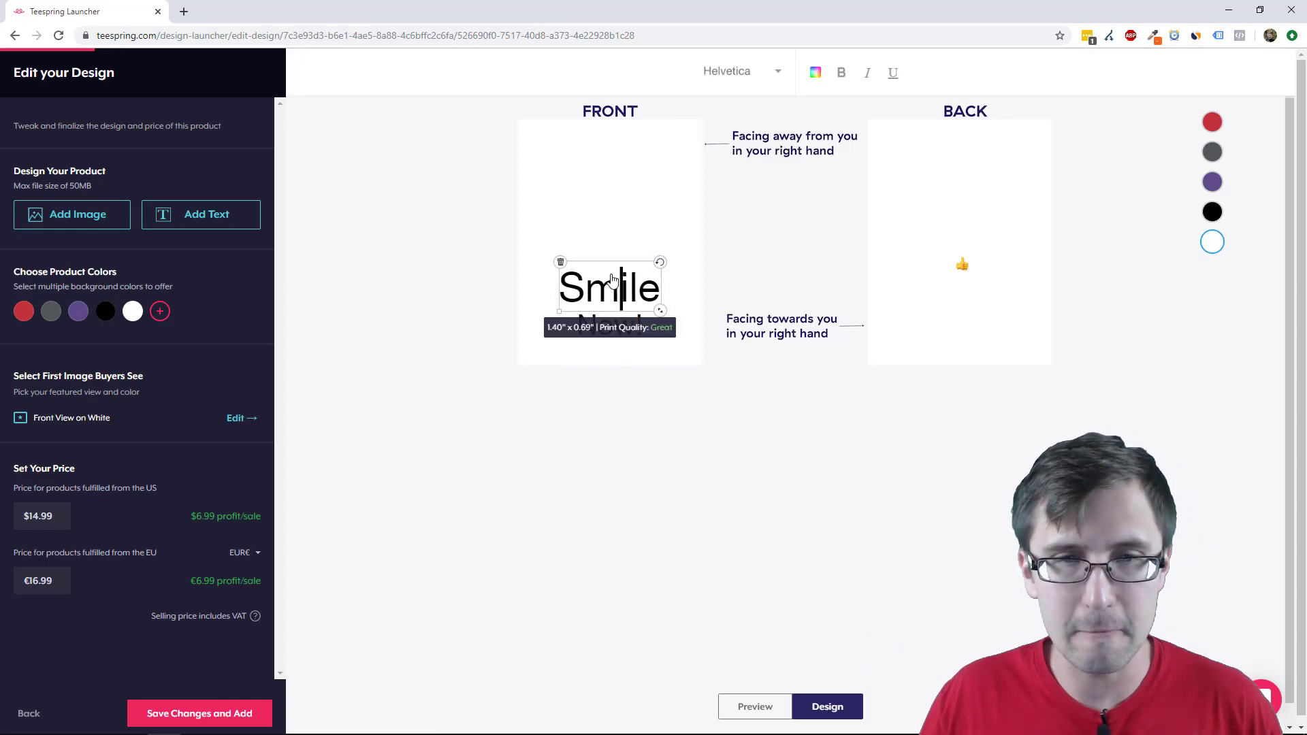
drag(614, 288, 605, 189)
click(608, 326)
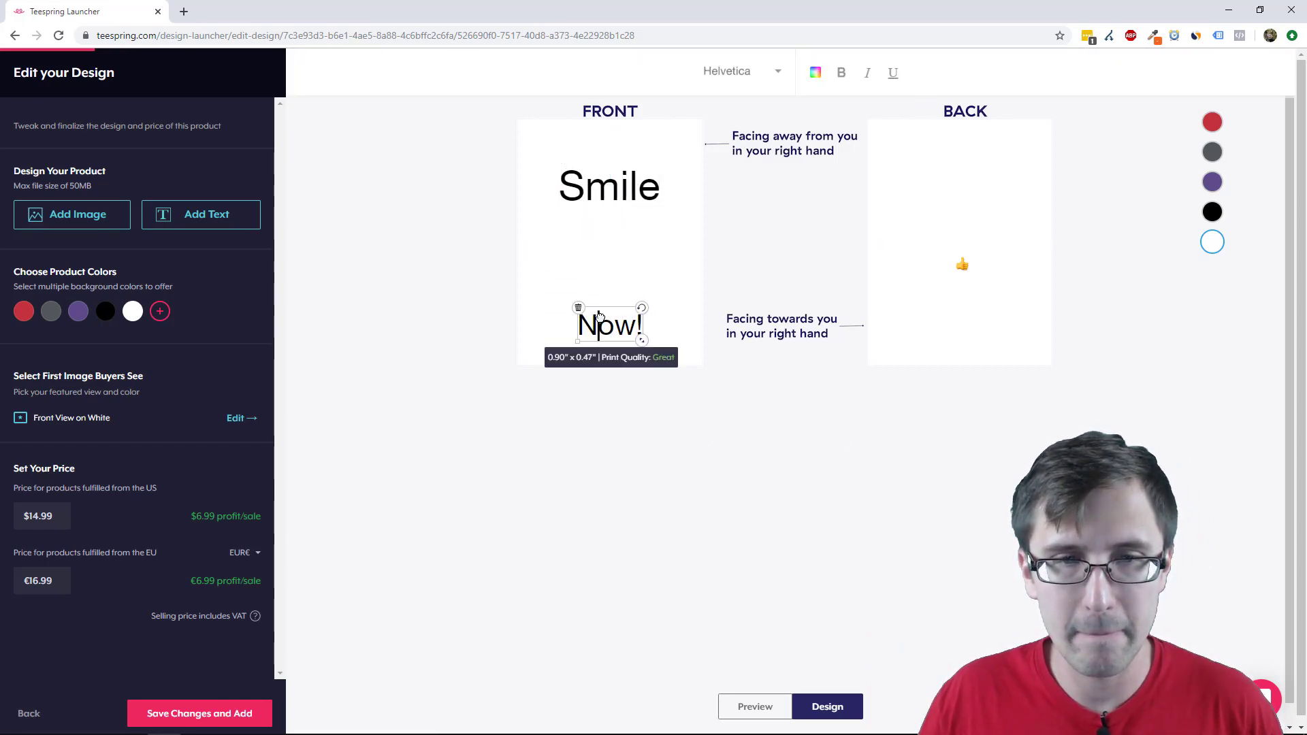
drag(609, 330, 610, 247)
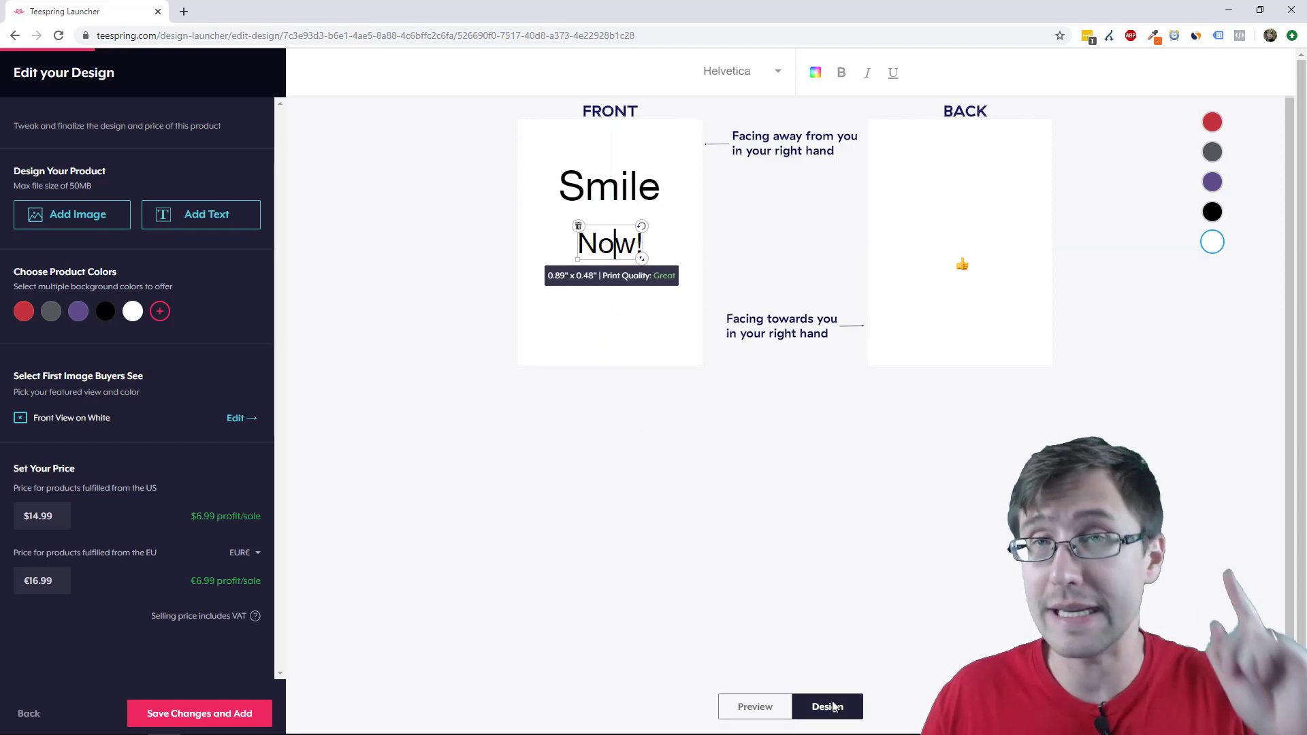
Enlarge the thumbs-up image to about 0.41" x 0.41", move it up on the mug's back panel, and preview both sides
click(964, 268)
drag(960, 274, 959, 199)
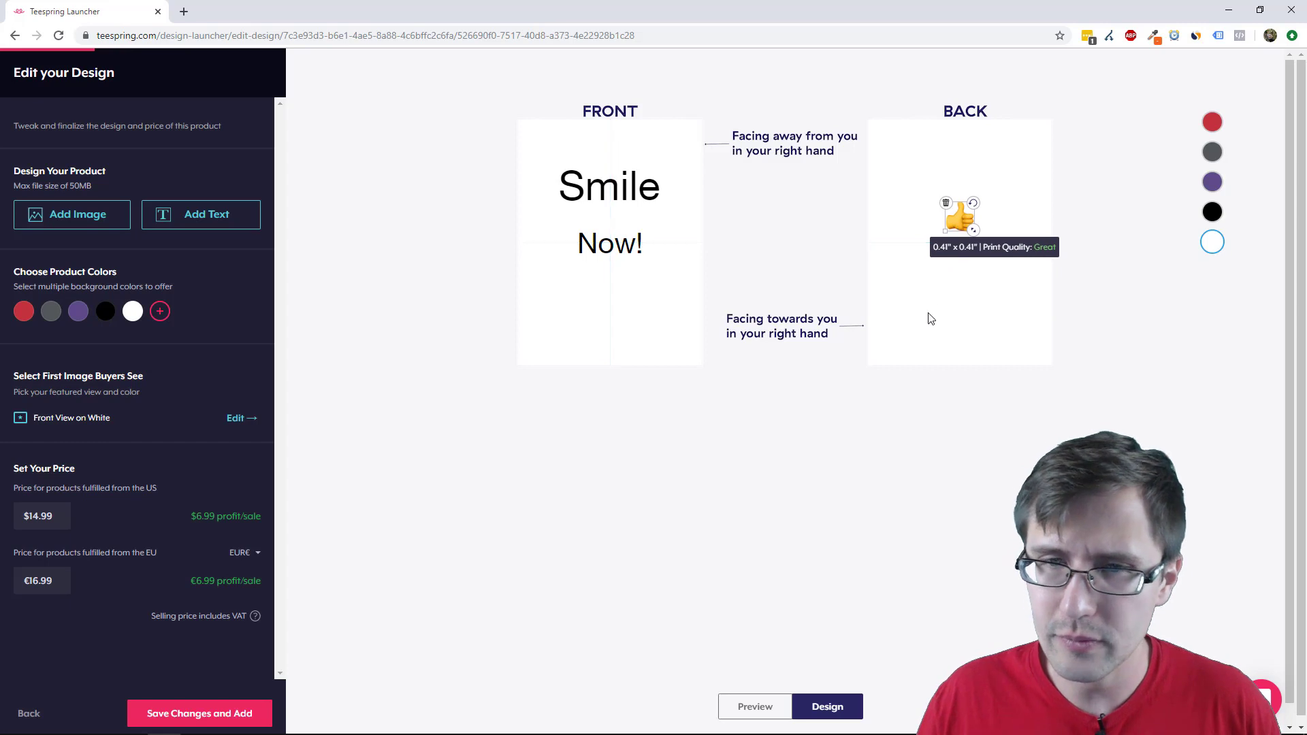
click(832, 605)
click(755, 706)
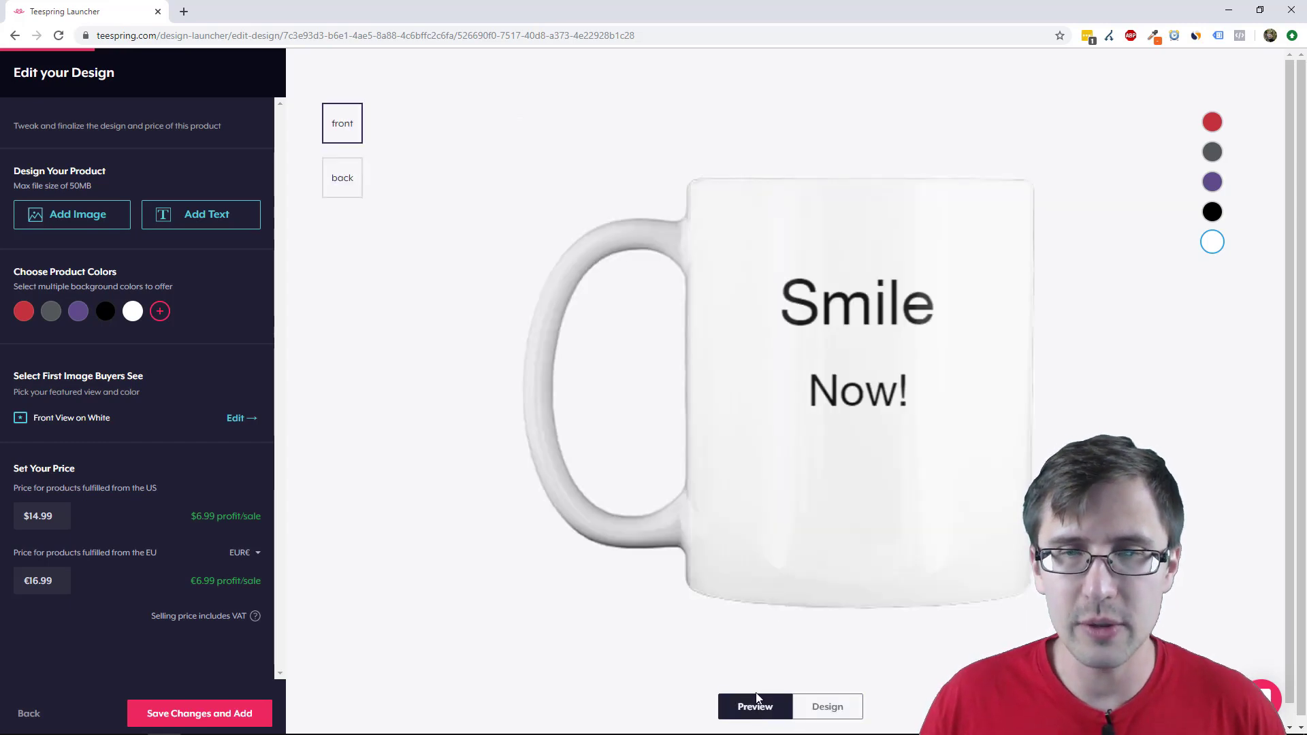
click(343, 177)
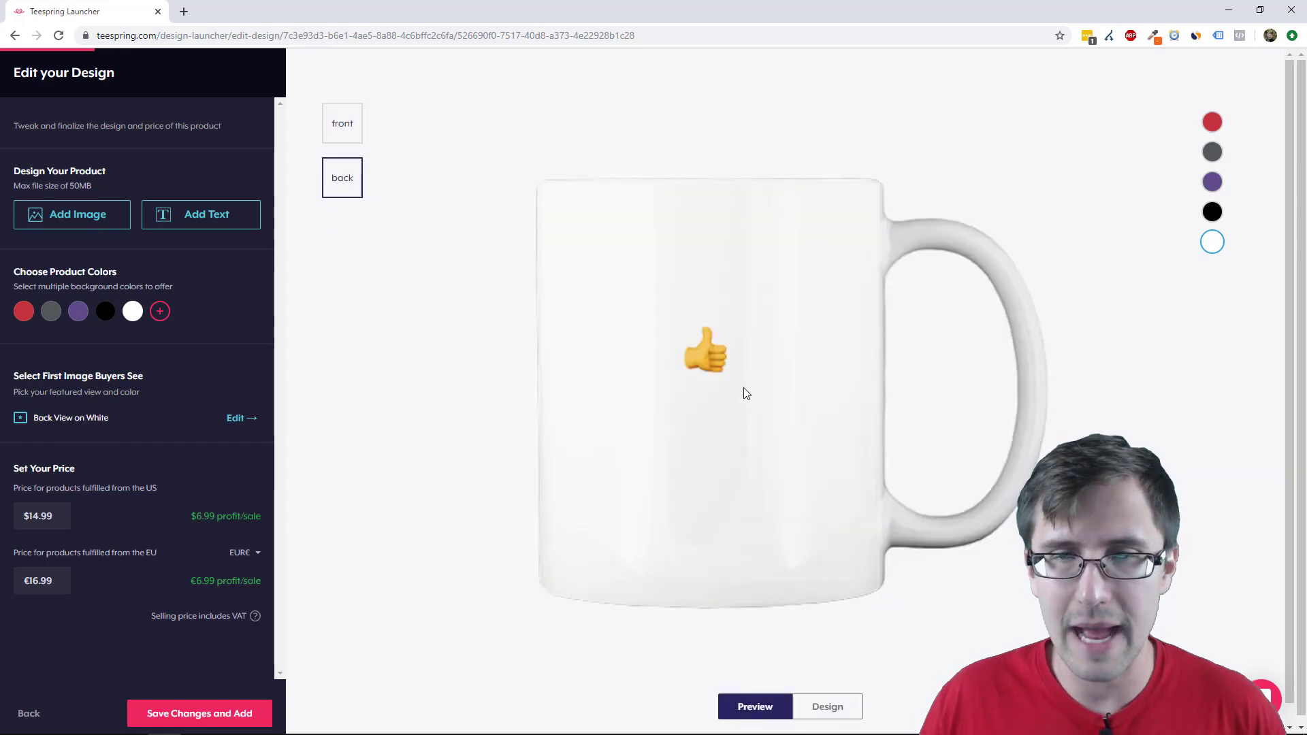
click(342, 131)
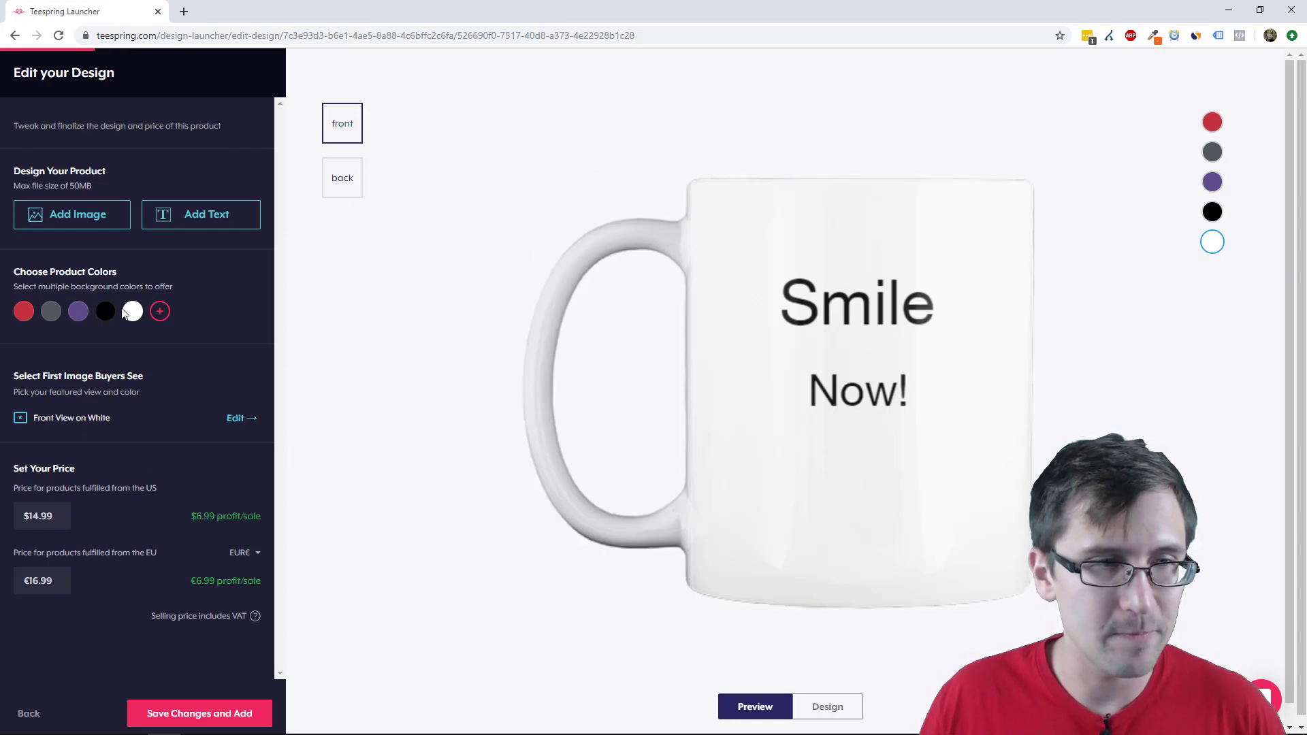
Preview the mug in purple, grey and white, and save its design changes
click(1214, 184)
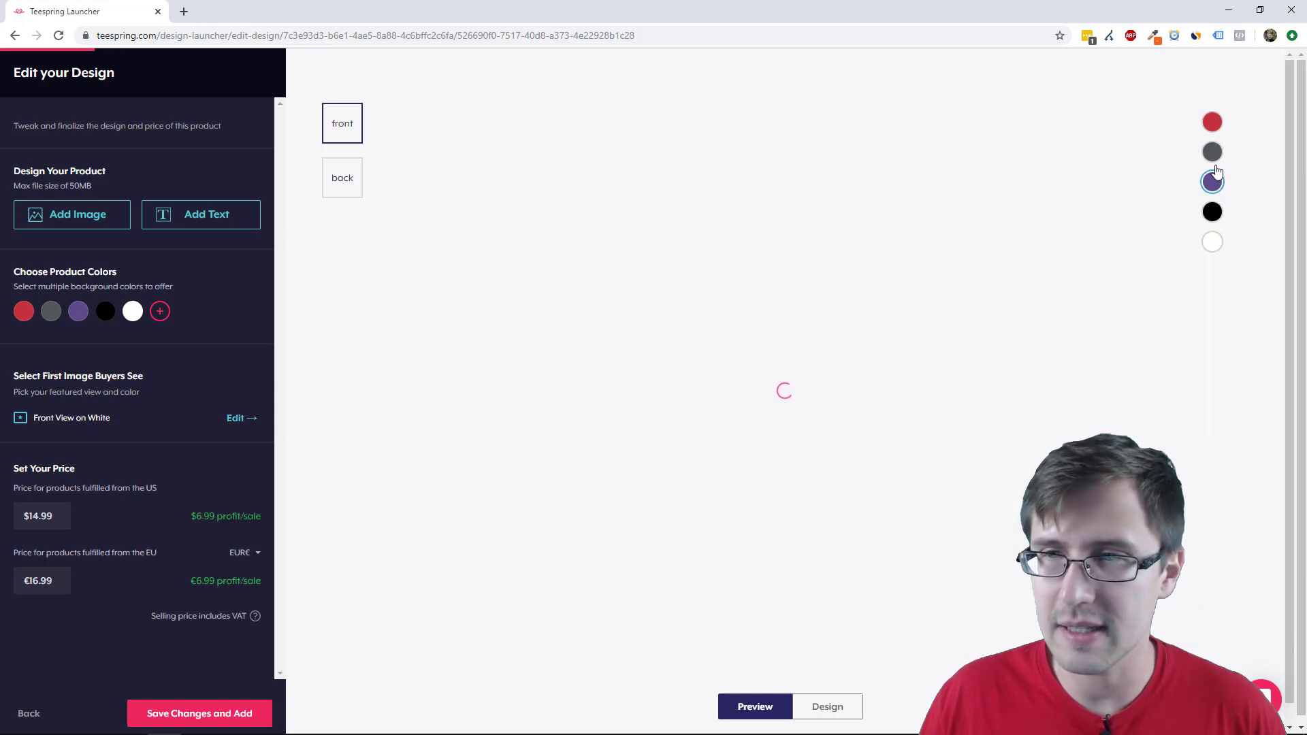
click(1212, 152)
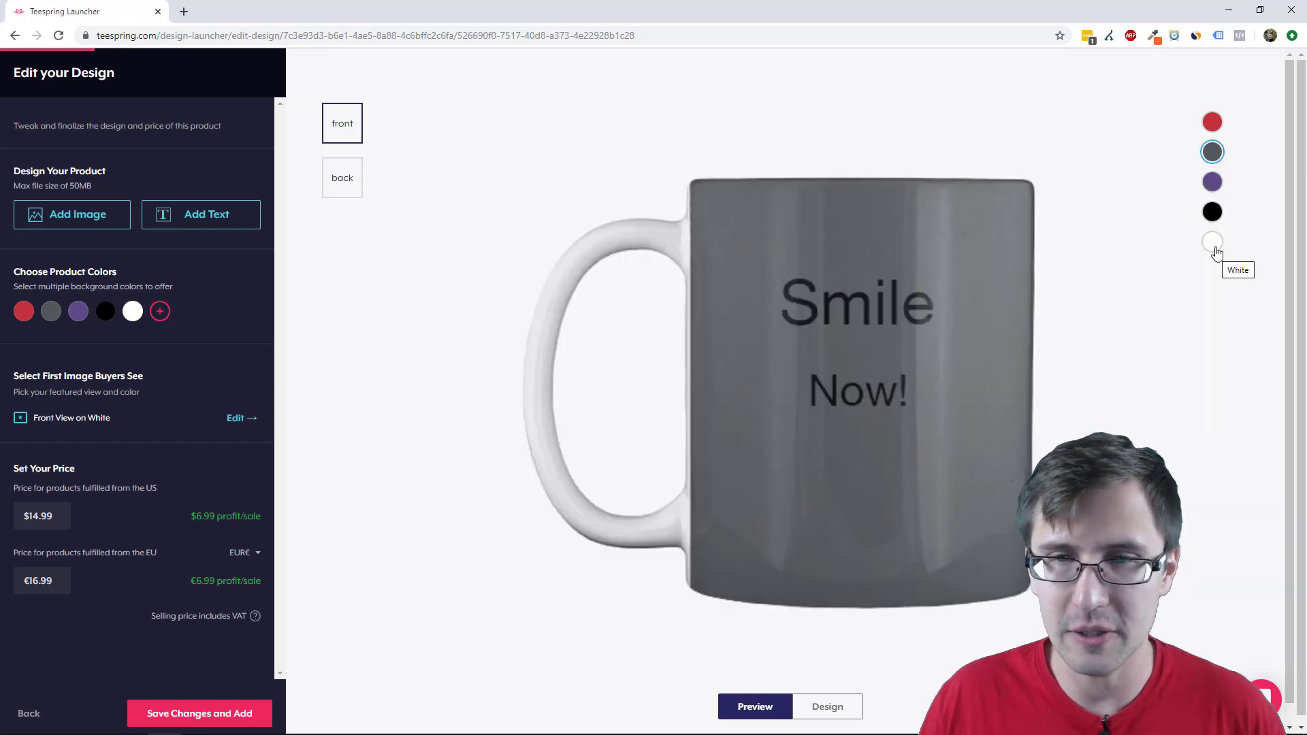
click(1213, 247)
click(249, 712)
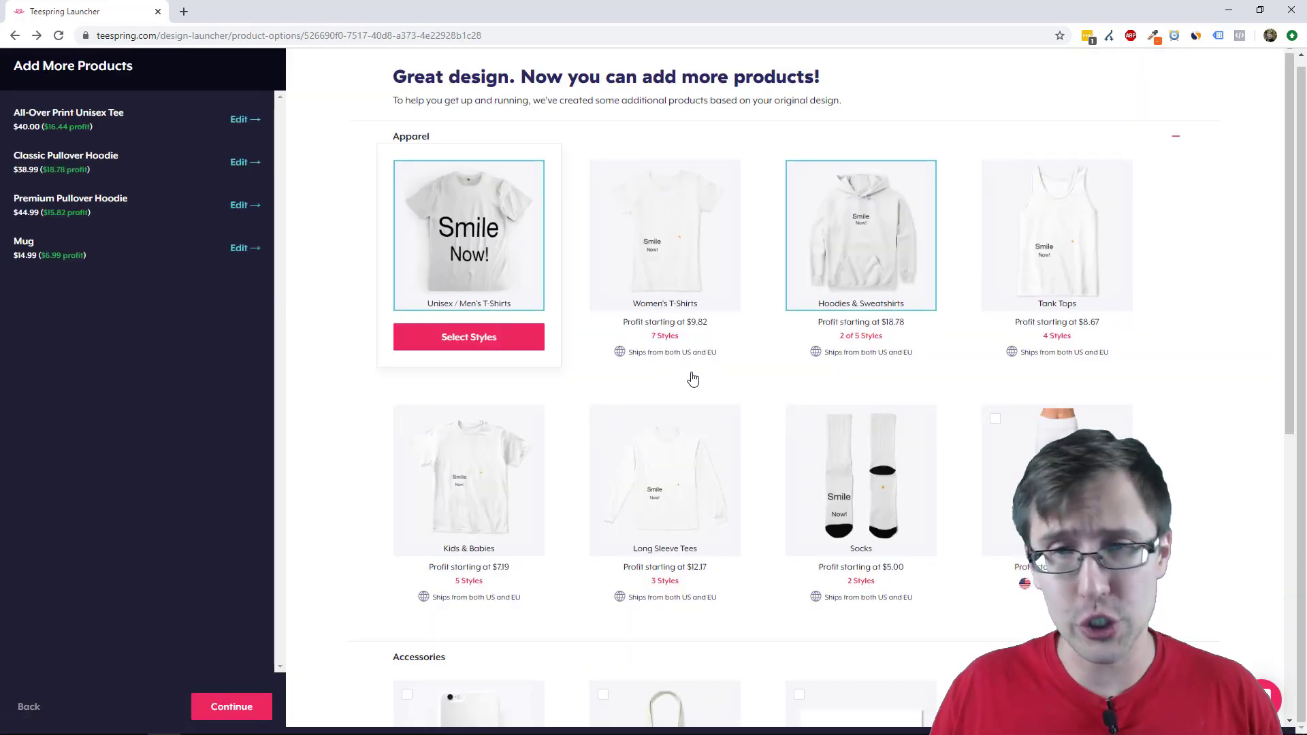
Look over the apparel and accessories offered and continue to creating the listing
scroll(817, 380, down, 7)
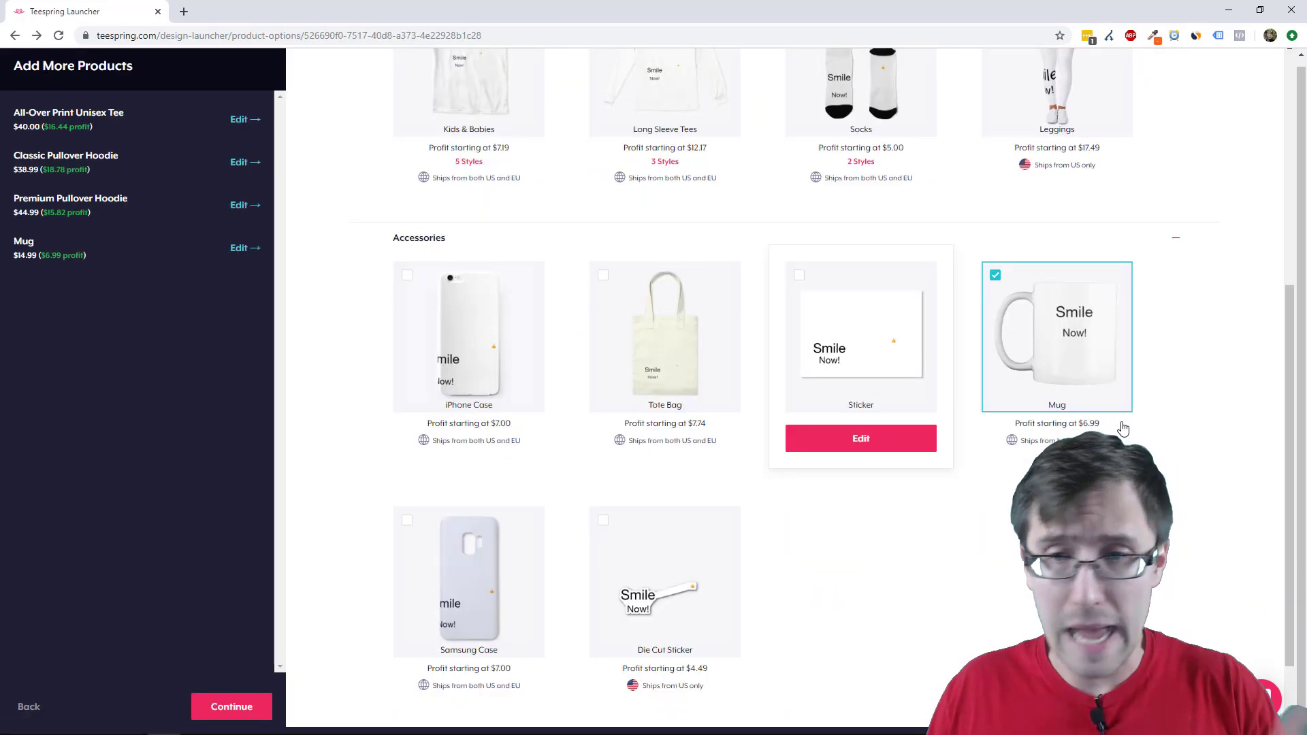
scroll(406, 555, up, 3)
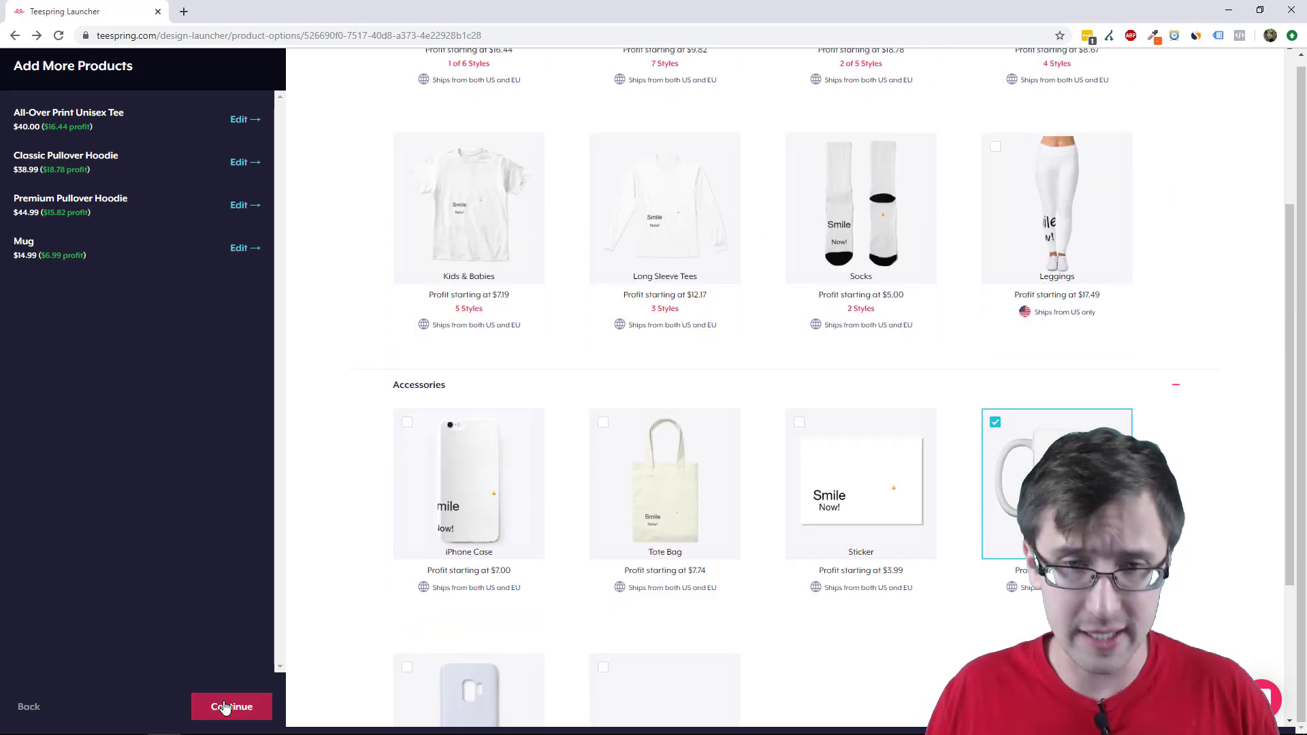
click(225, 708)
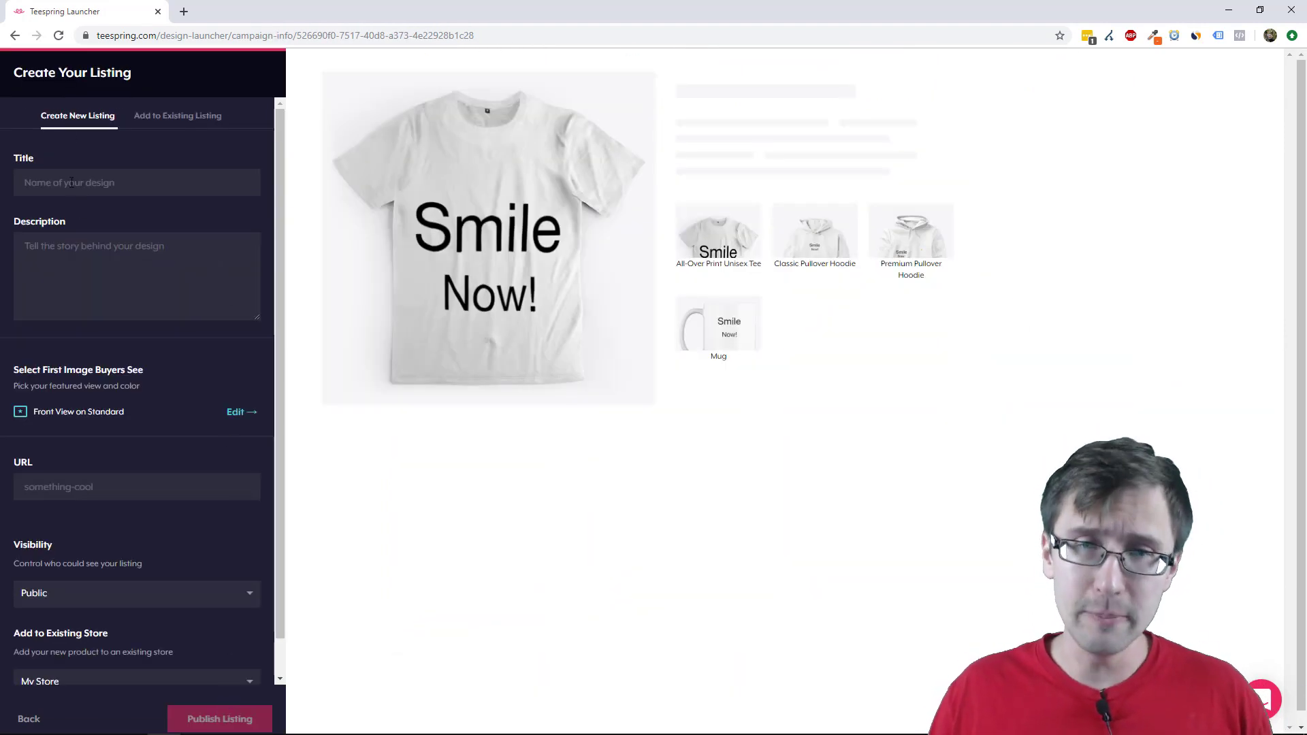
Title the new listing "Smile Now Shirt"
click(76, 270)
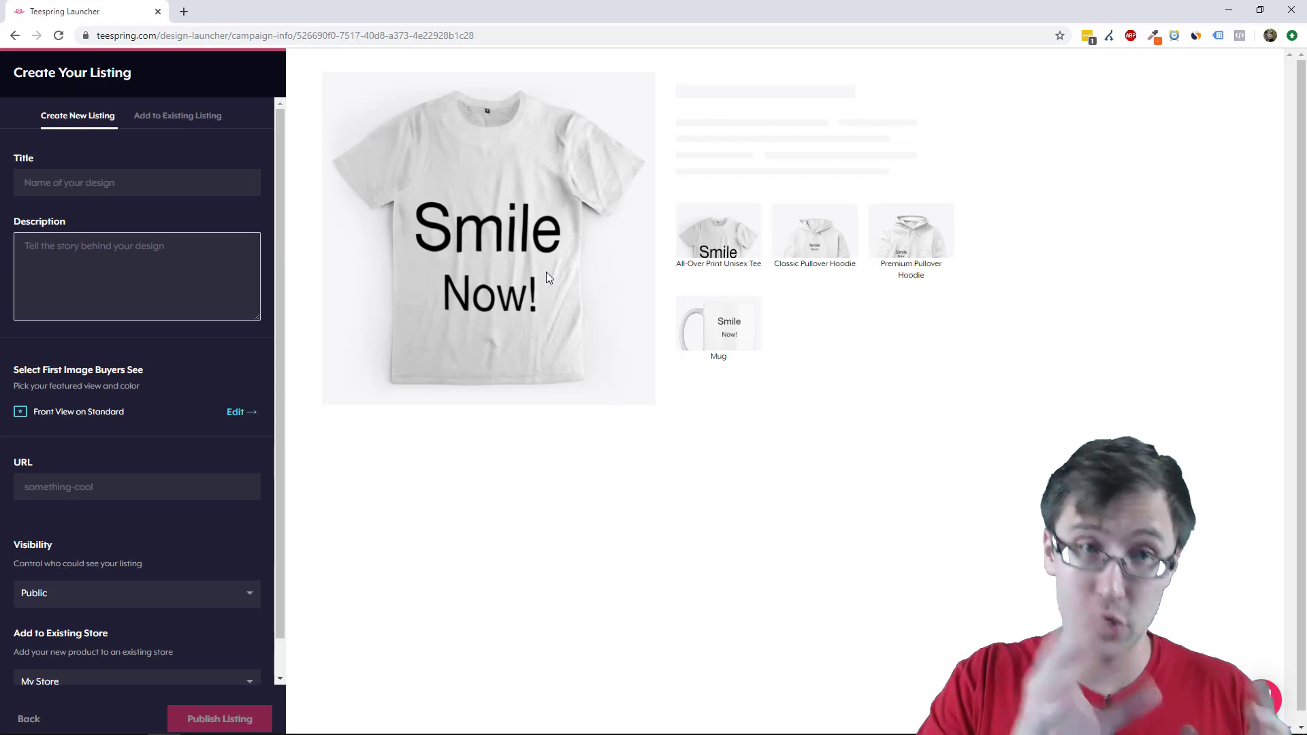
click(103, 176)
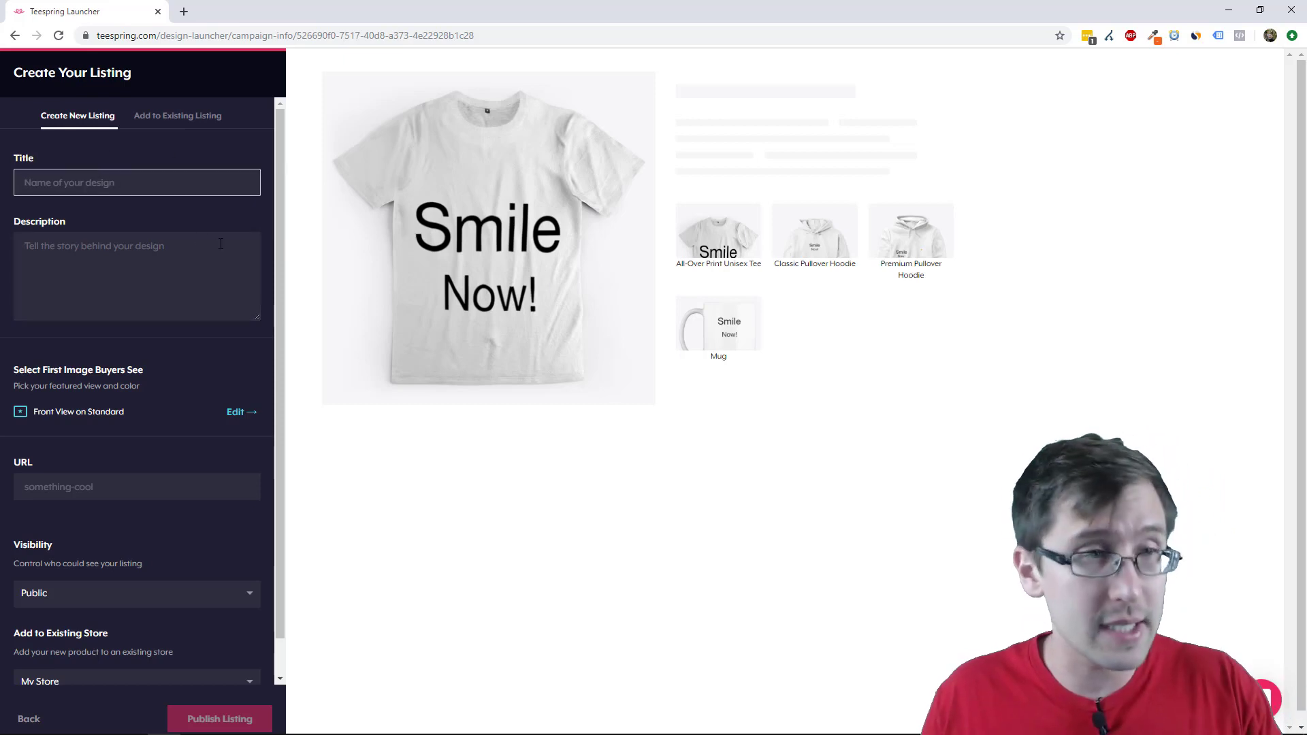
text(Smile Now Shirt)
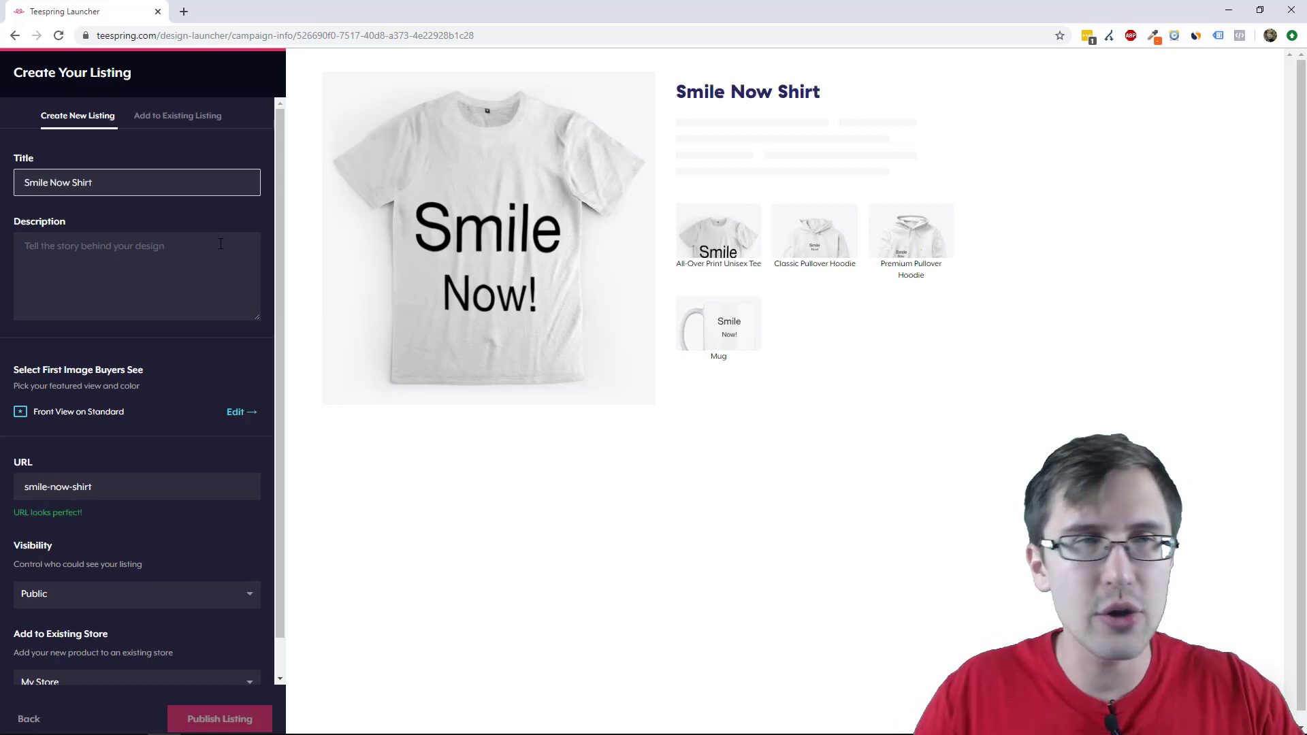
Open teespring.com in a new tab and look through the recommended and Staff Picks shirts for listing examples
click(182, 12)
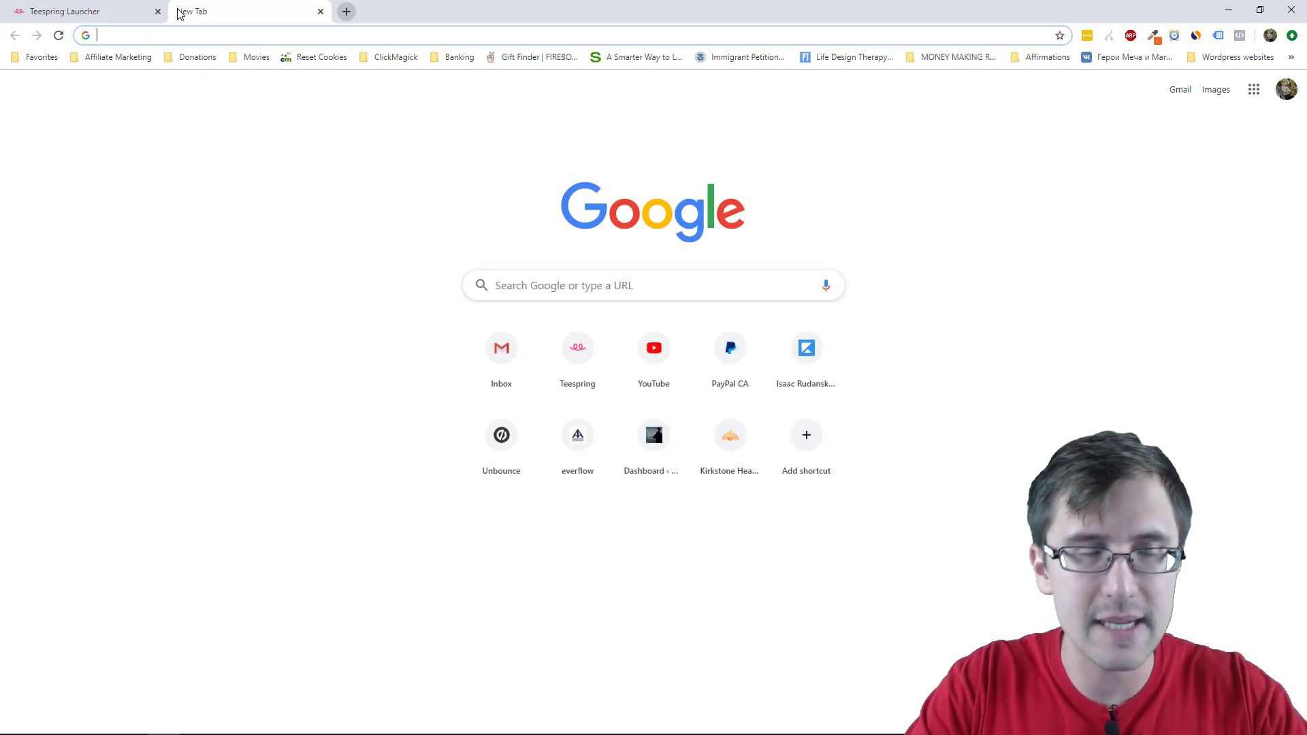
text(teespring.)
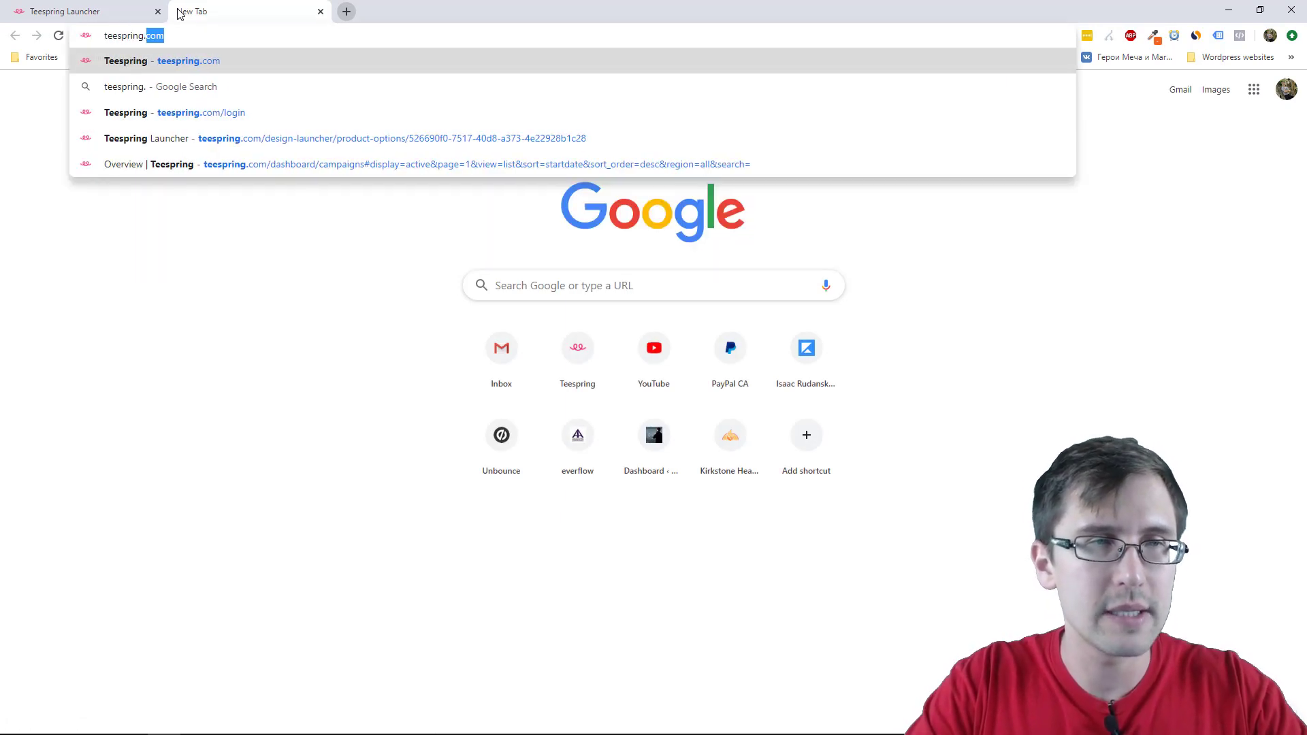
key(Return)
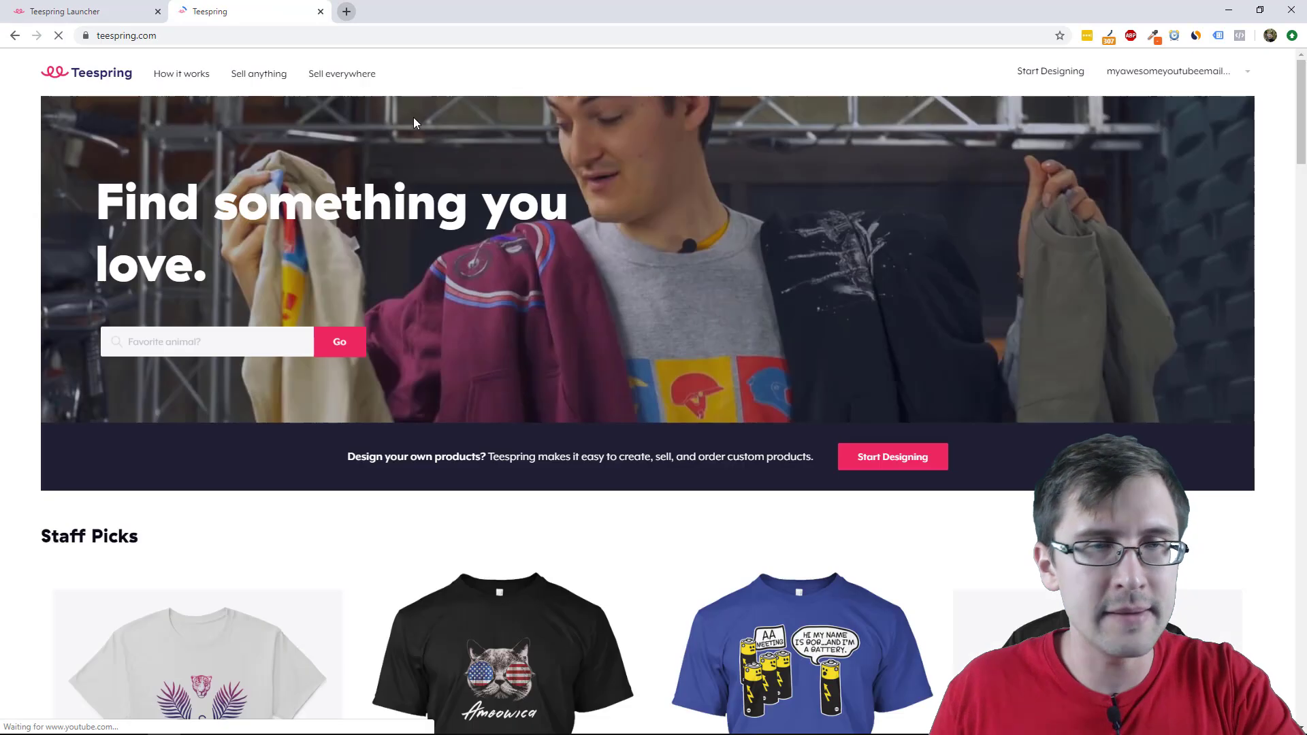
scroll(554, 389, down, 4)
scroll(555, 395, down, 10)
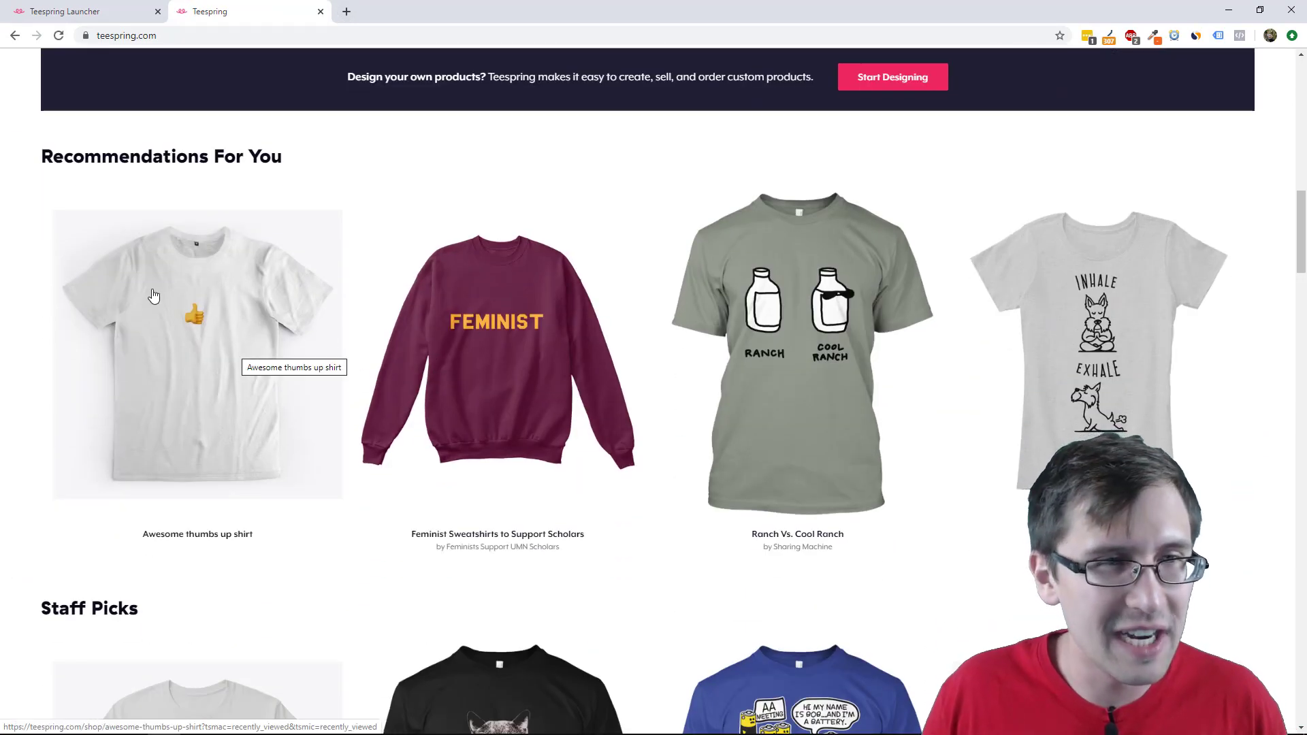
scroll(422, 412, down, 1)
scroll(321, 429, down, 3)
scroll(318, 324, up, 3)
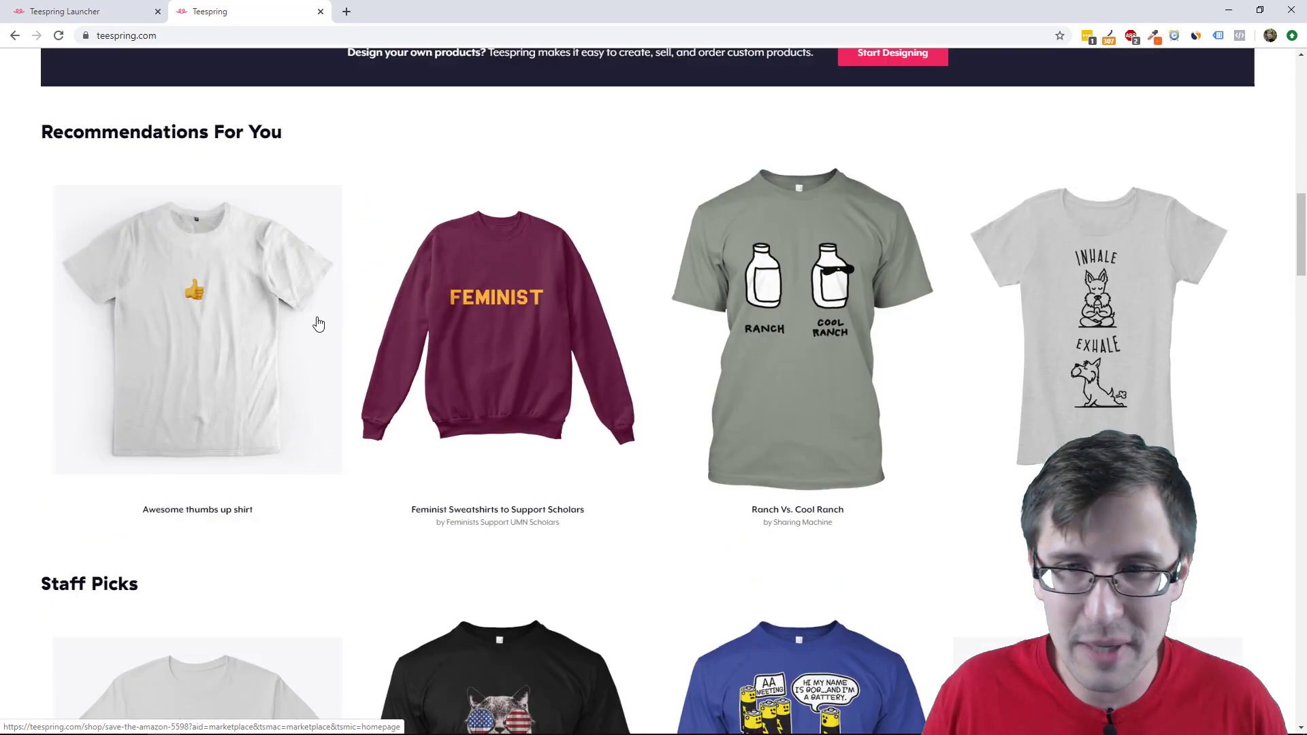
scroll(179, 273, down, 1)
scroll(252, 322, down, 5)
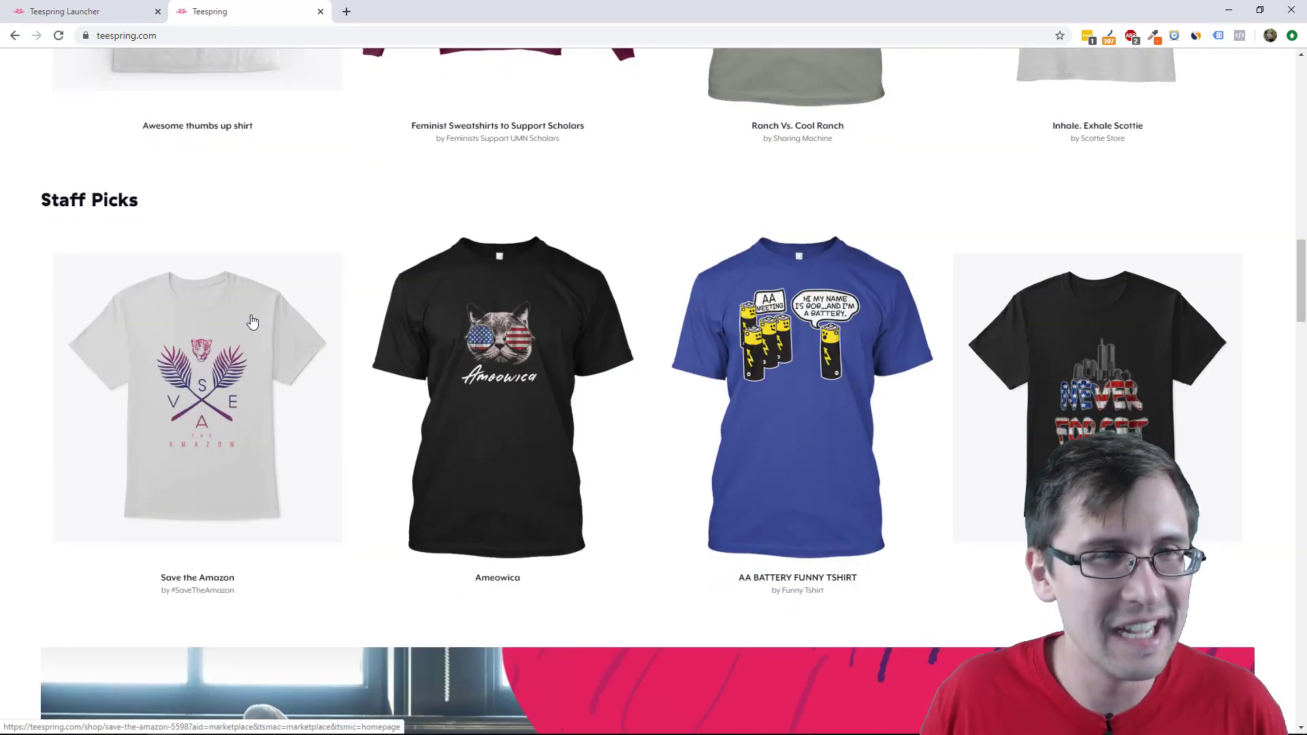
Open the "Save the Amazon" shirt, read its description, and return to the Teespring homepage
click(182, 416)
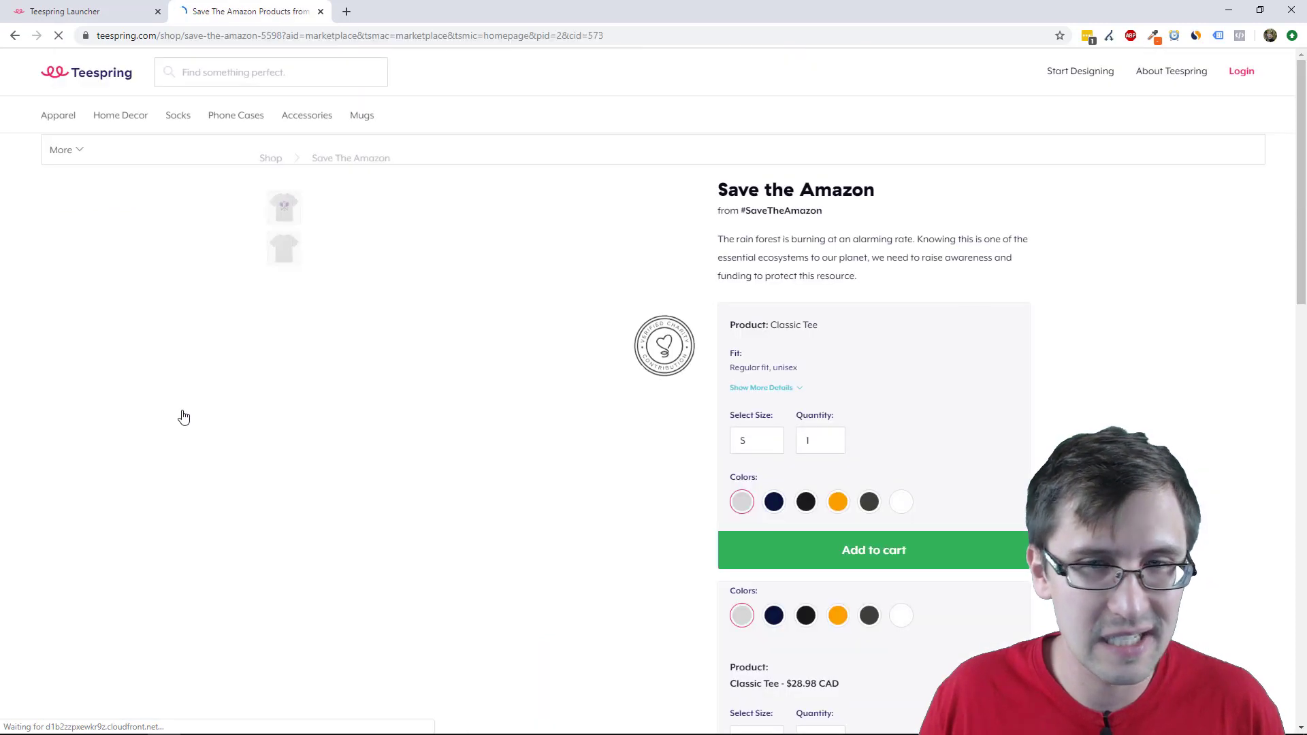
drag(881, 283, 705, 237)
click(752, 250)
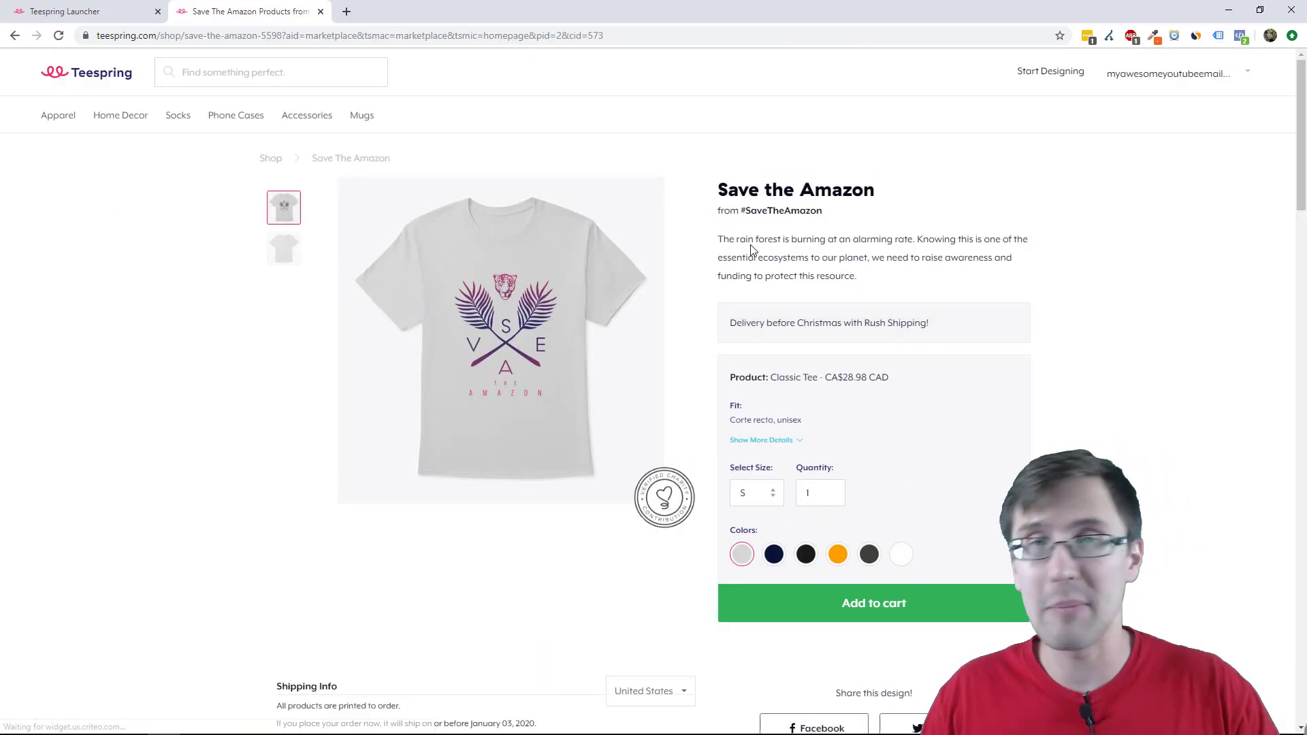
click(15, 38)
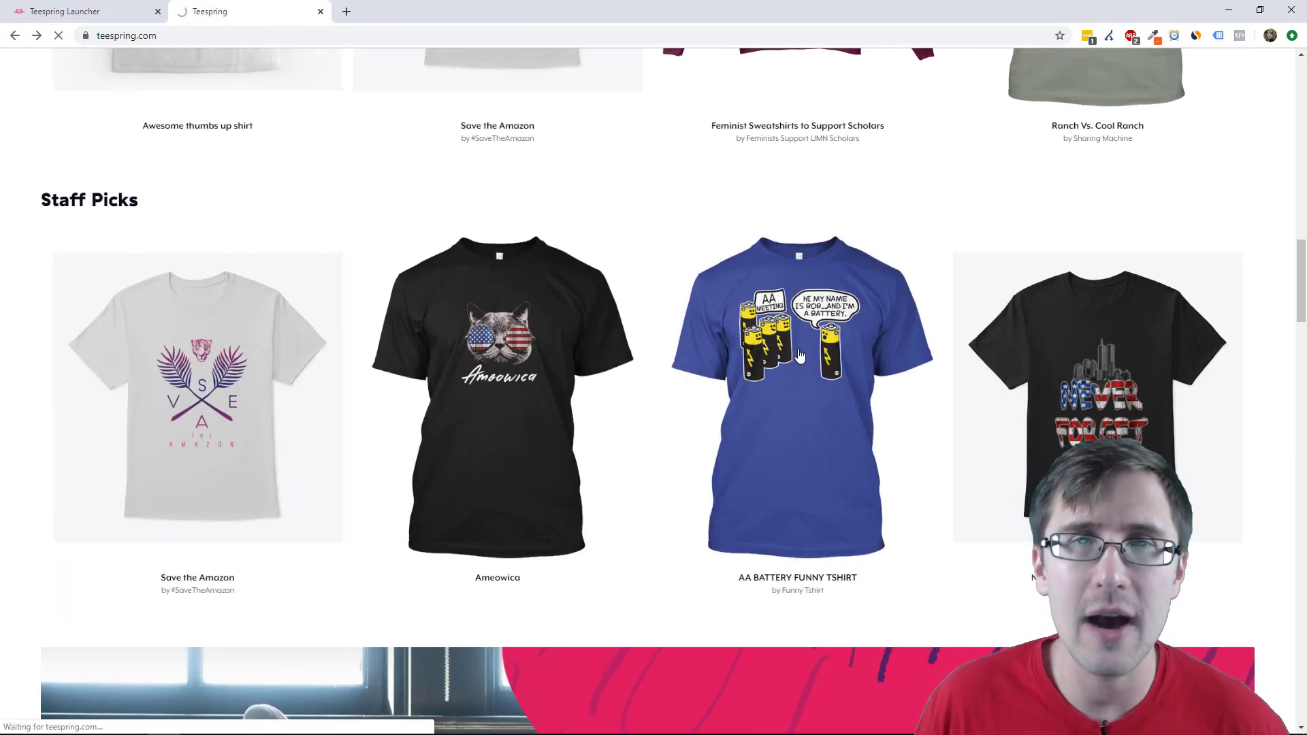
Copy the full description of the "AA BATTERY FUNNY TSHIRT" product into the new listing's description
click(800, 356)
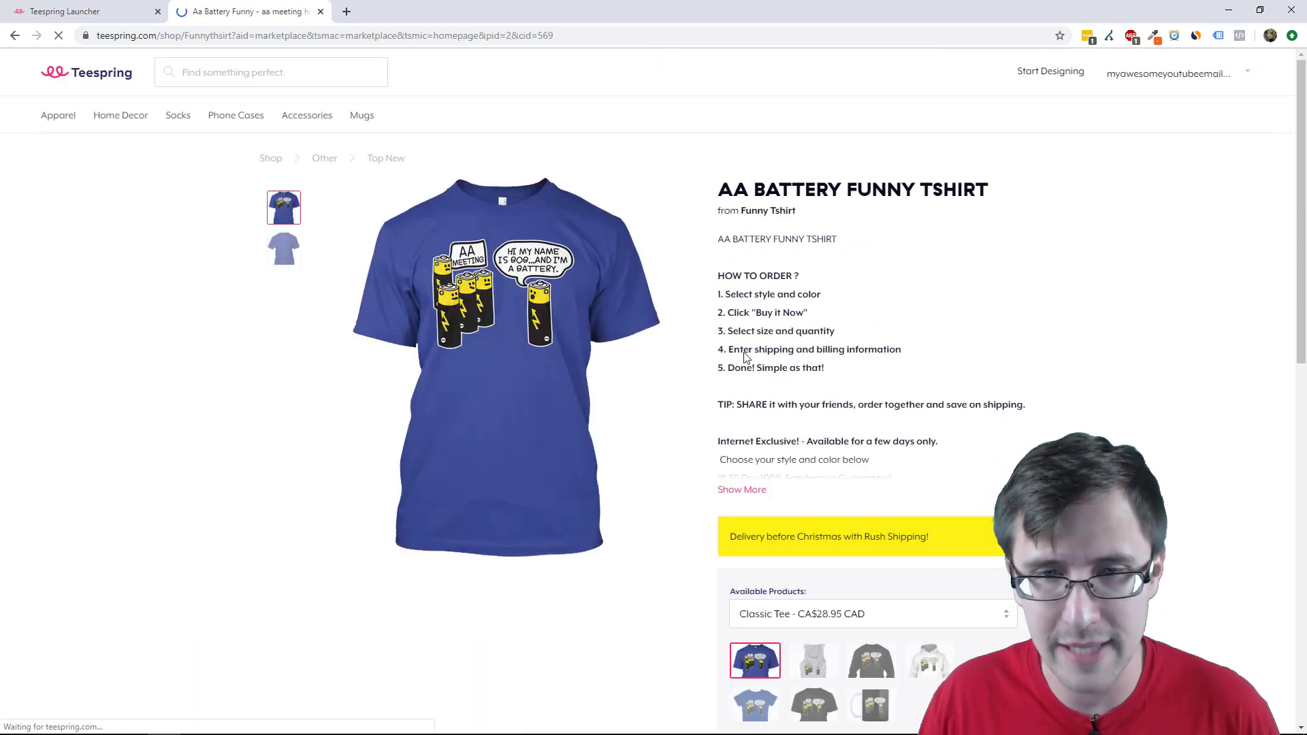
click(743, 489)
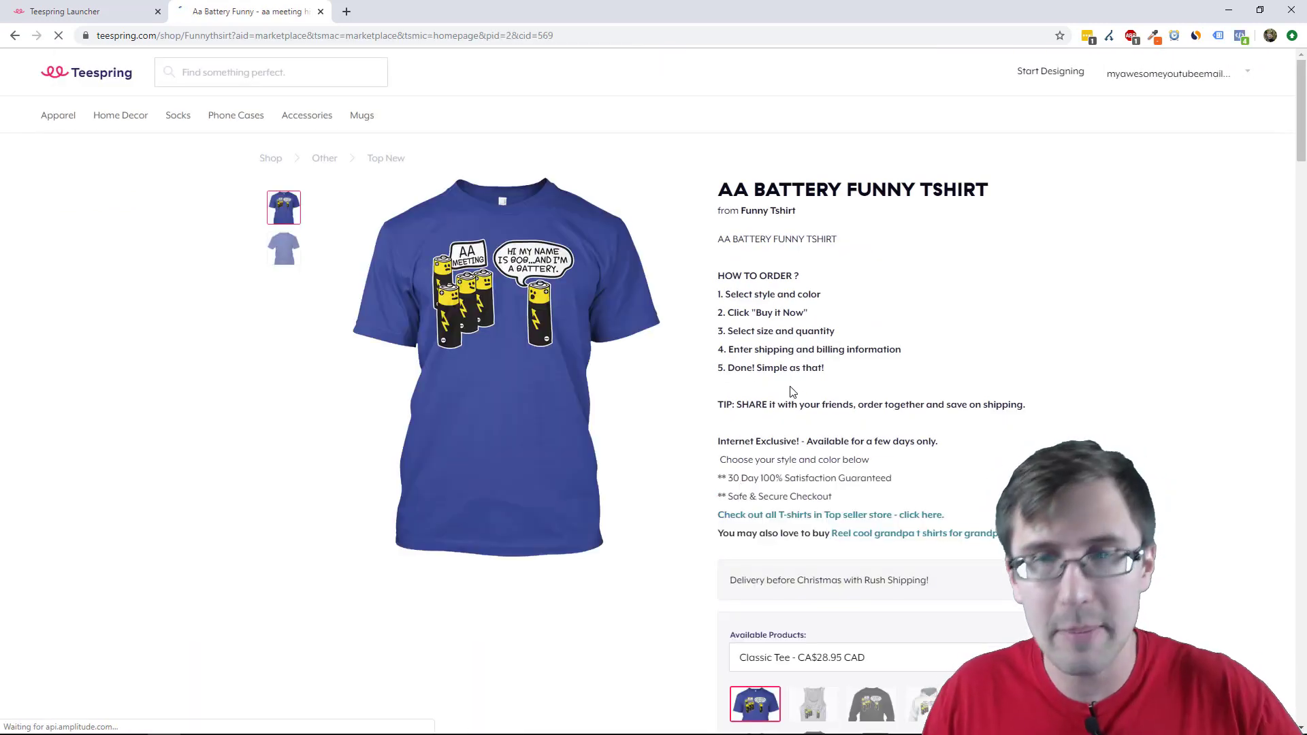
drag(1006, 535, 189, 51)
key(ctrl+c)
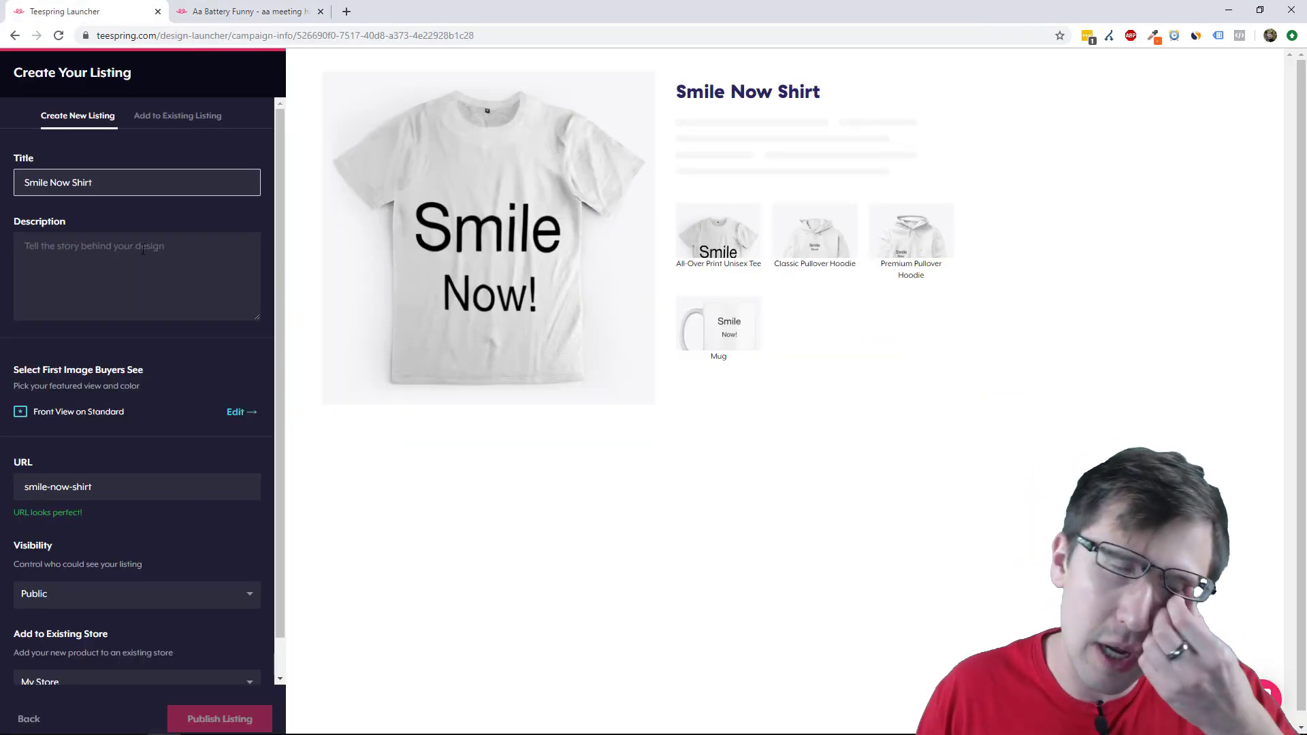
click(143, 249)
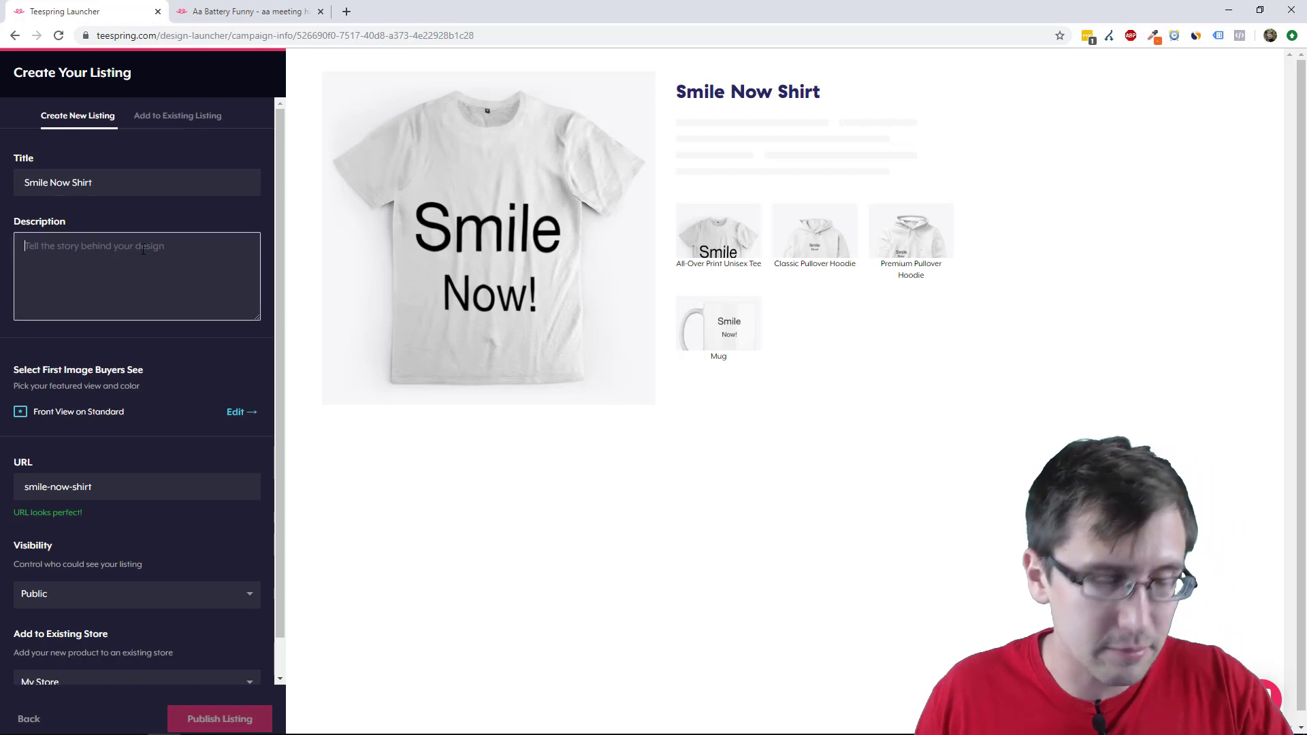
key(ctrl+v)
Check the title of the battery shirt's page and change the listing's title to "The Get Happy Shirt"
click(247, 11)
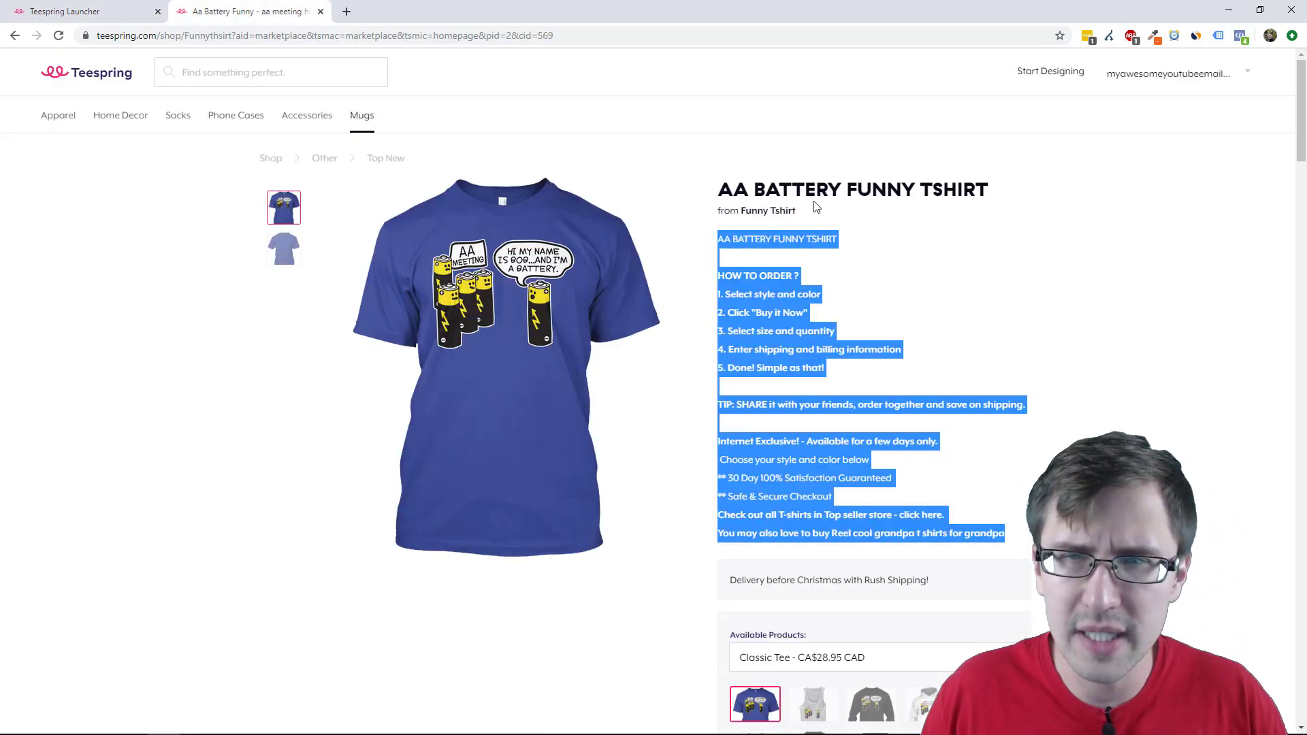
drag(771, 182, 797, 212)
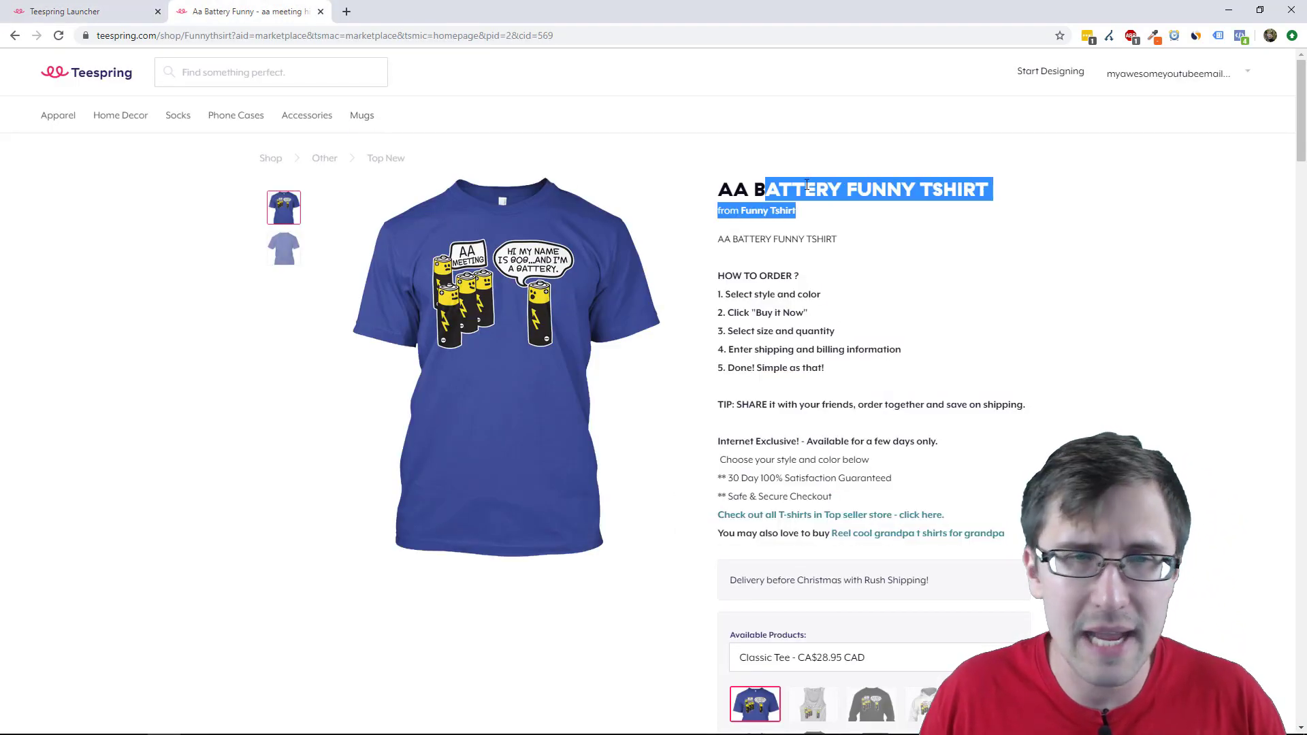
click(68, 11)
triple_click(100, 181)
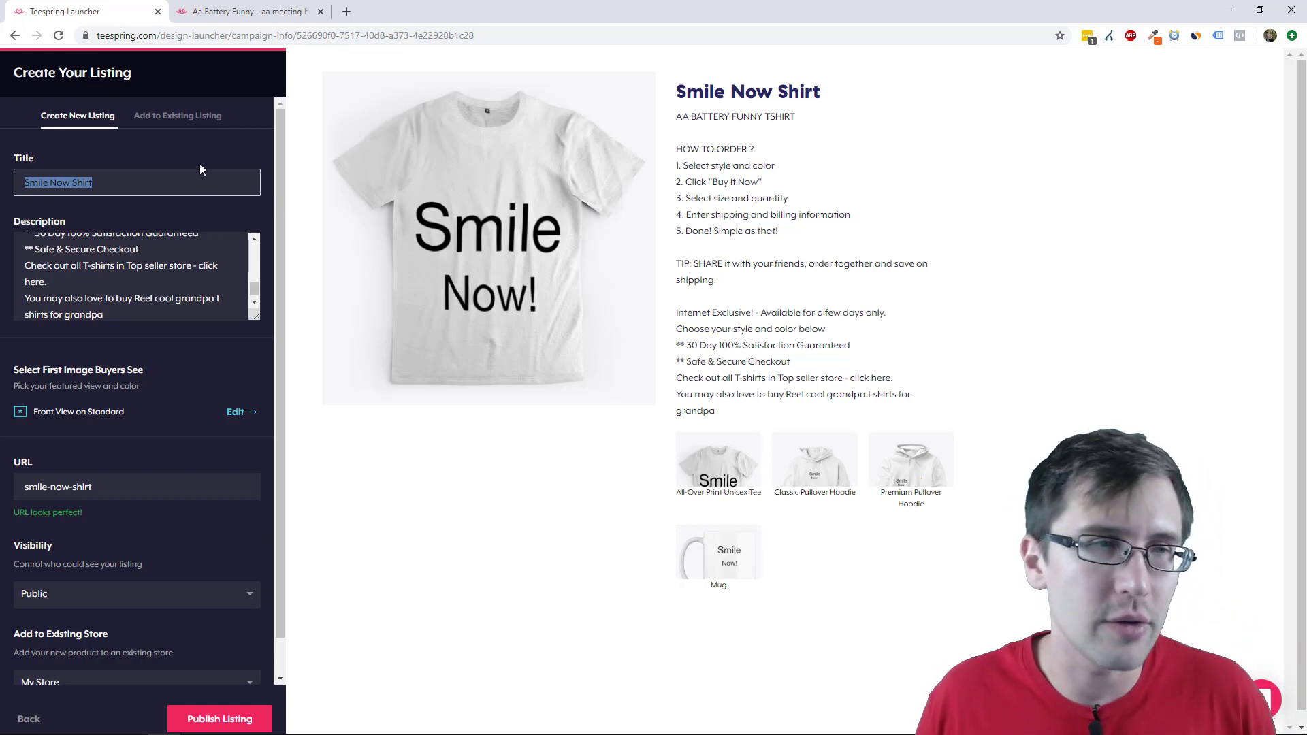
text(The Get )
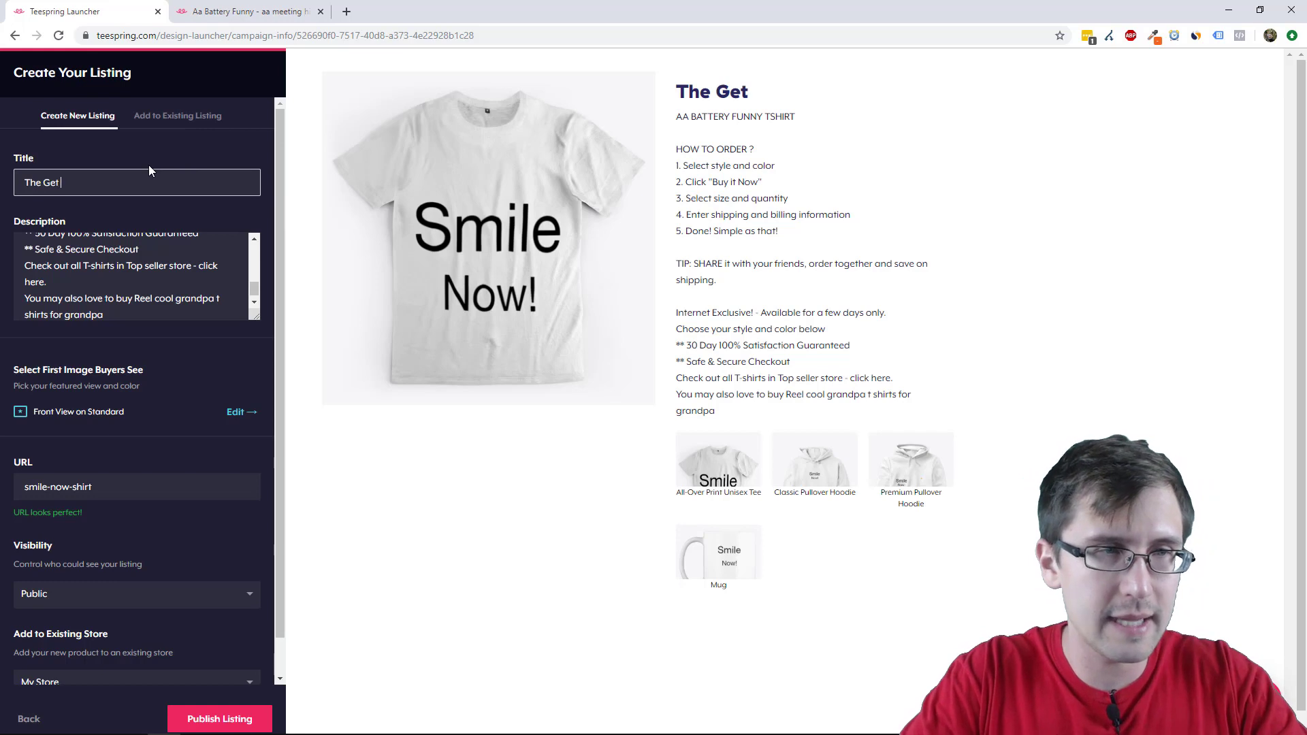
text(Happy Shirt)
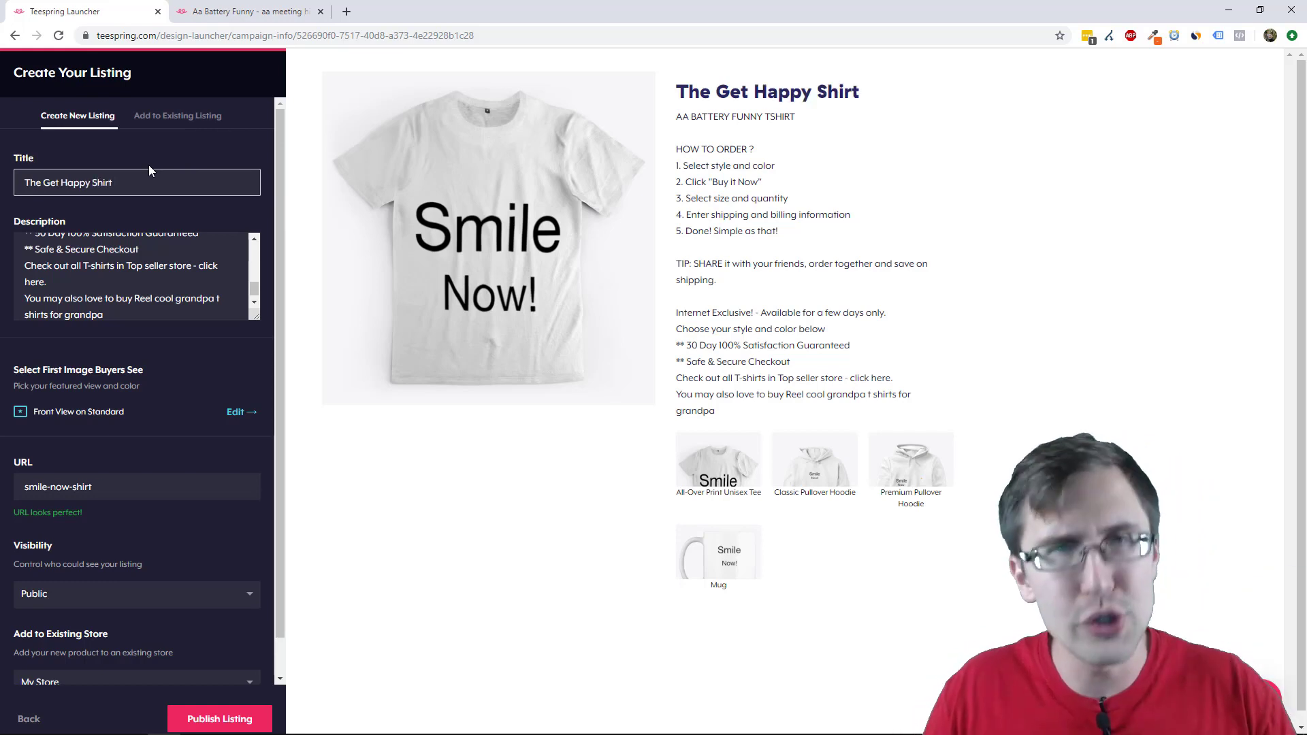
Replace the description's first line with "The Get Happy Shirt", followed by a blank line
scroll(75, 266, up, 5)
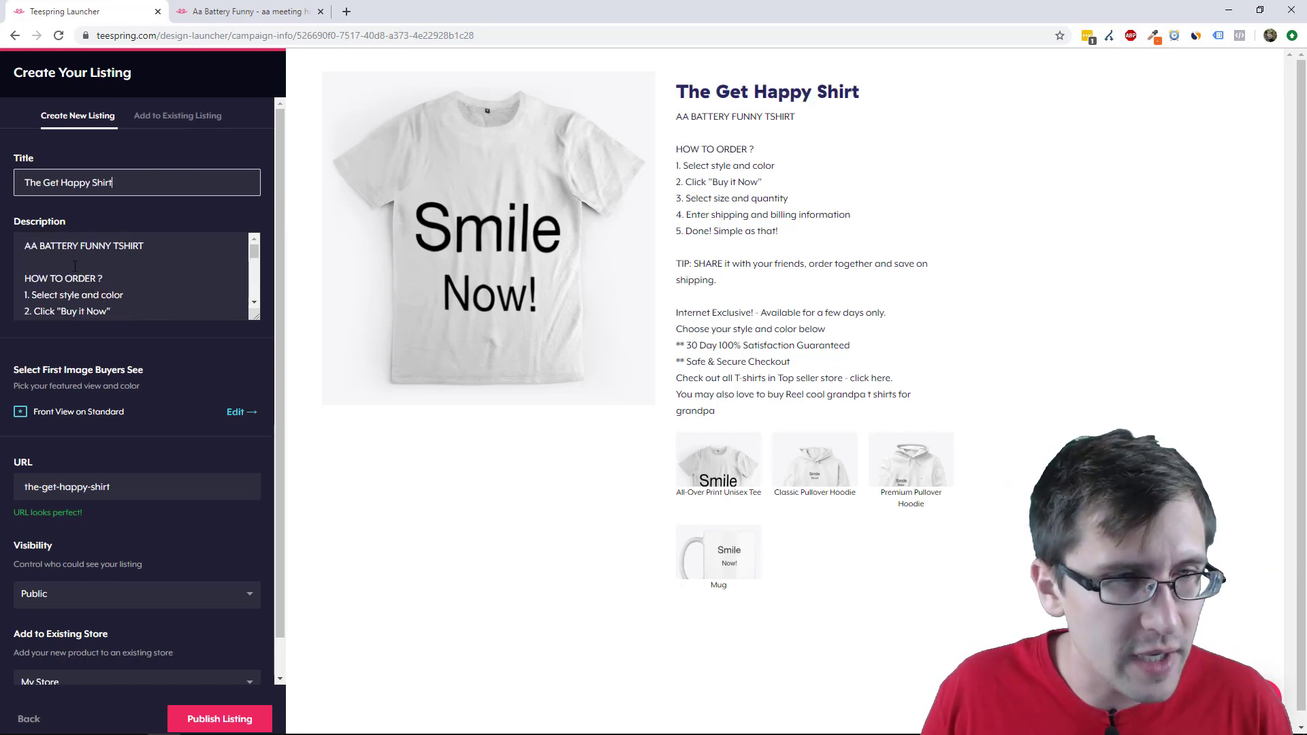
scroll(109, 253, down, 3)
scroll(109, 254, up, 3)
triple_click(65, 246)
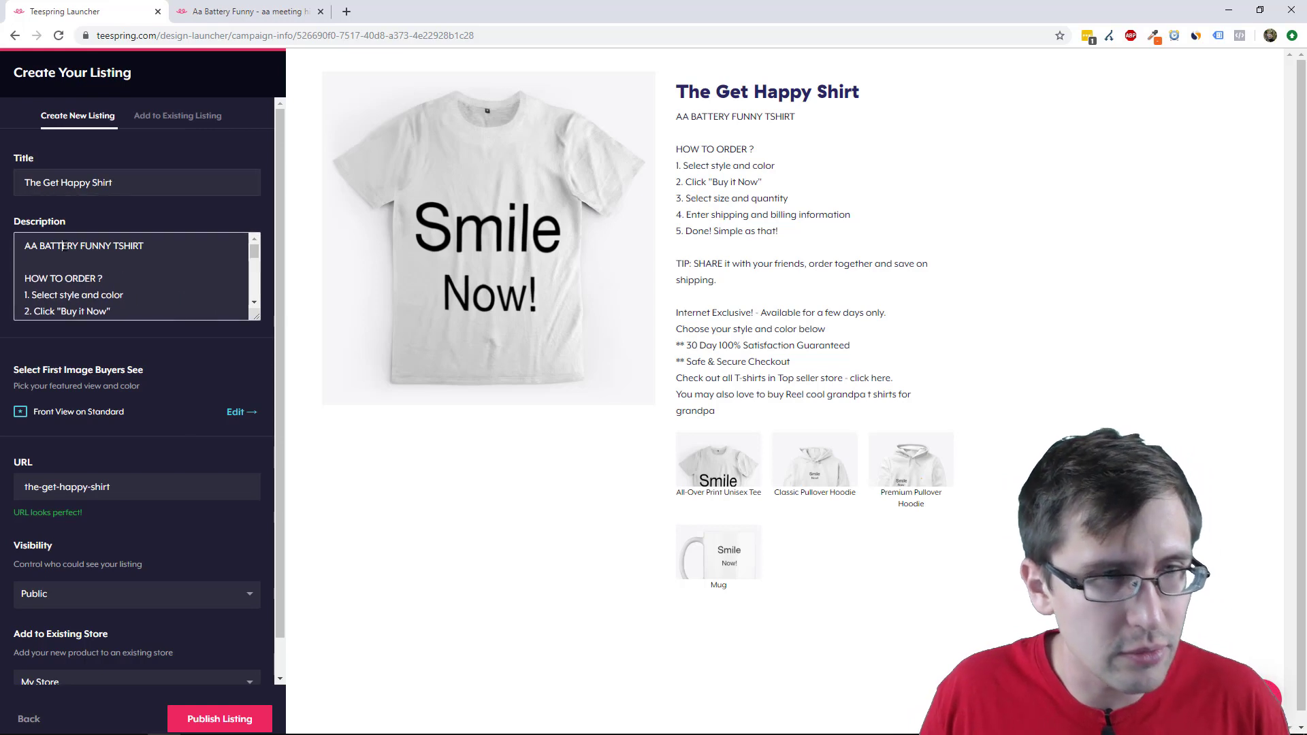
text(The Get)
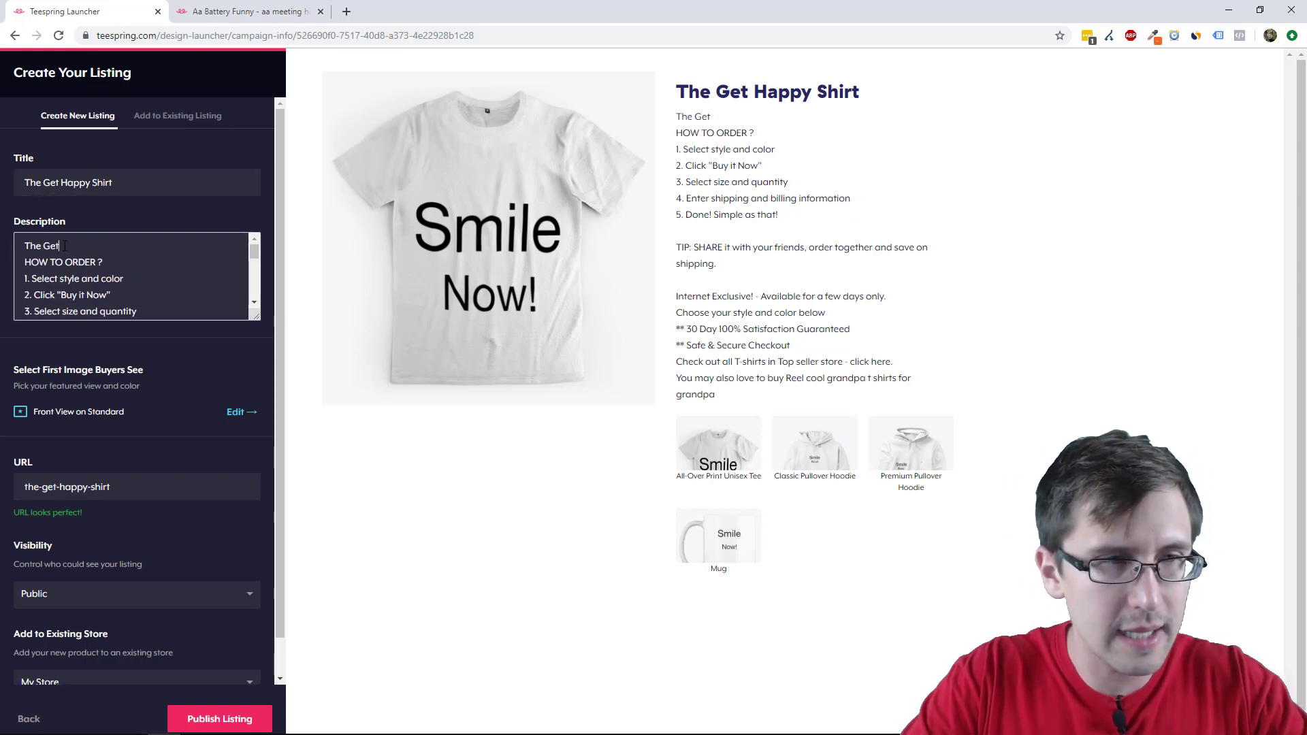
text( Happy Shirt)
key(Return)
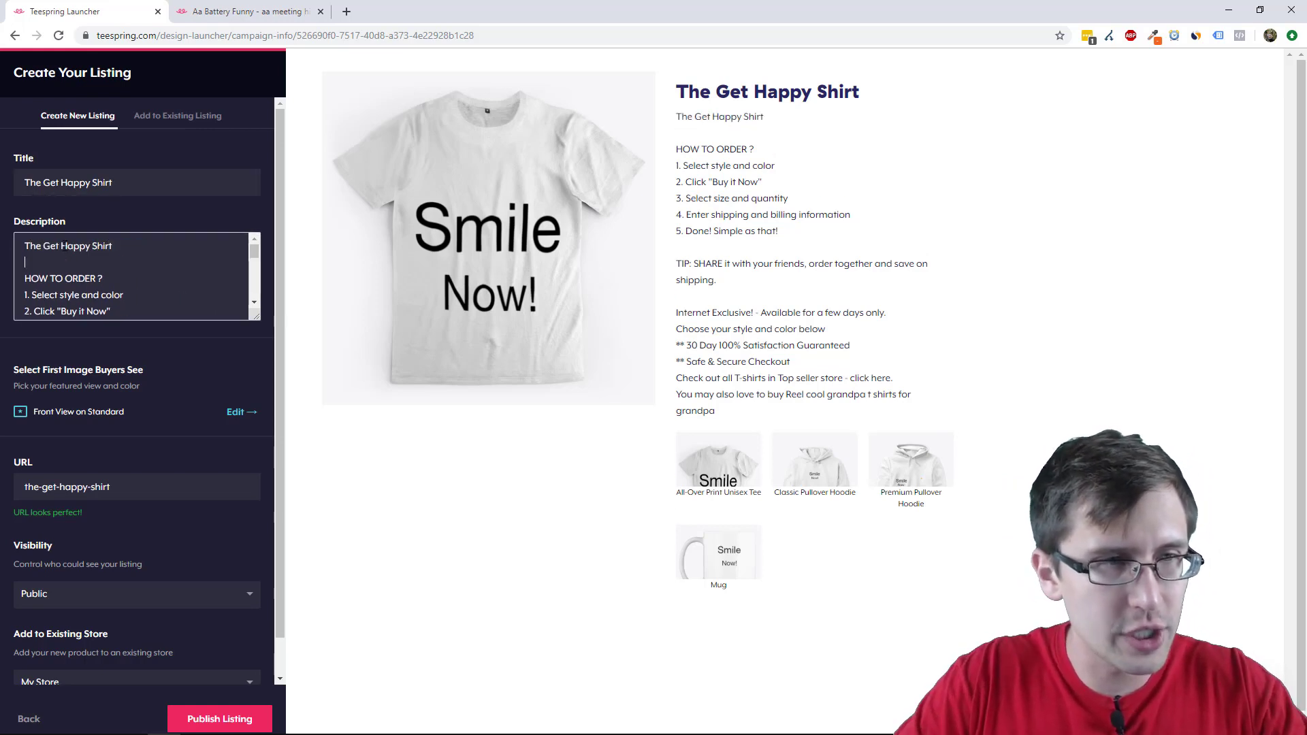
Add a blank line below "HOW TO ORDER ?" in the listing's description
scroll(96, 263, down, 2)
scroll(111, 287, up, 2)
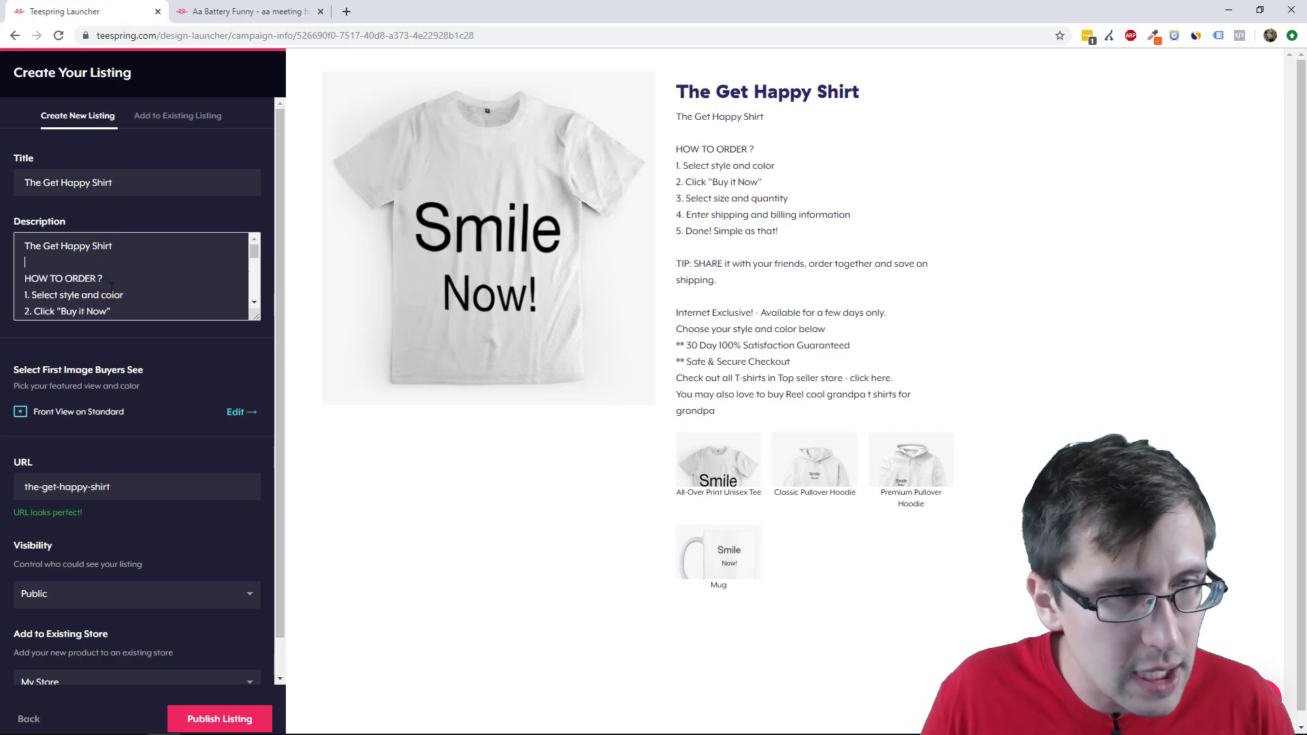
click(144, 280)
key(Return)
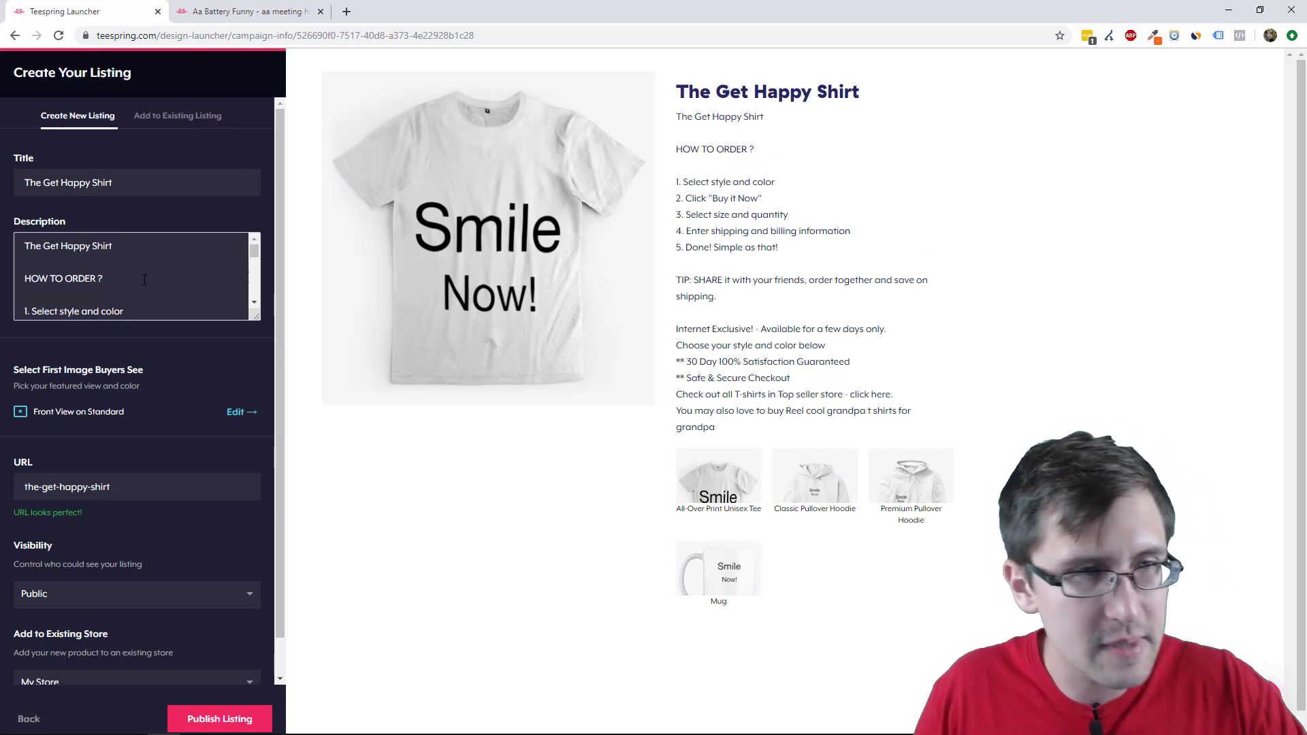
Add blank lines below "Choose your style and color below" and below "** Safe & Secure Checkout" in the description
scroll(92, 279, down, 3)
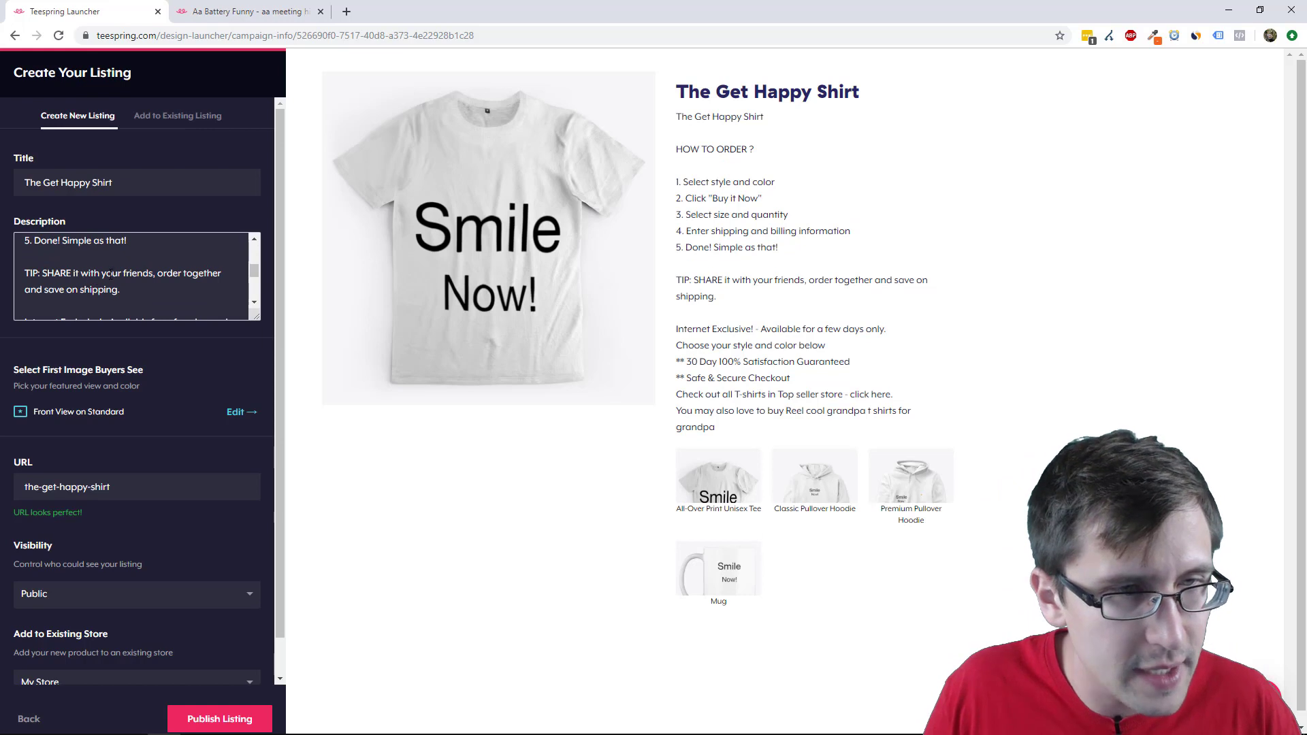
drag(108, 275, 155, 275)
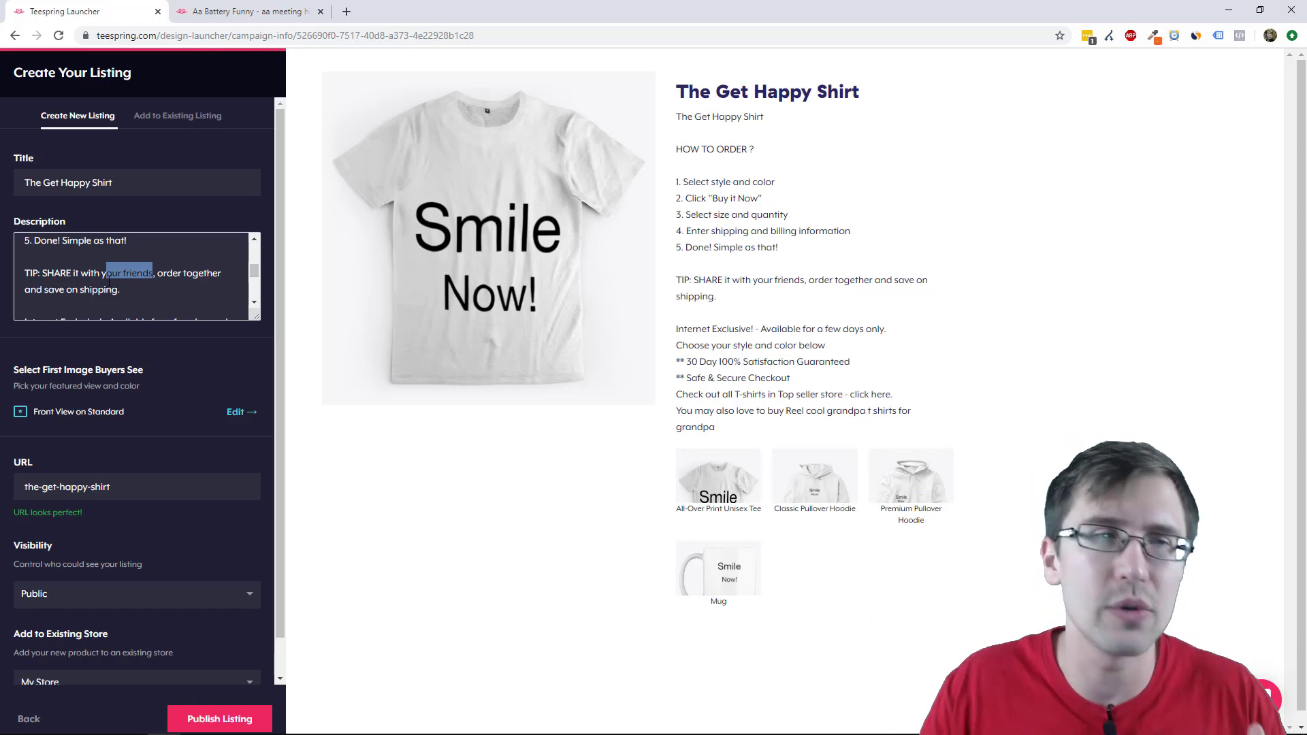
scroll(109, 281, down, 5)
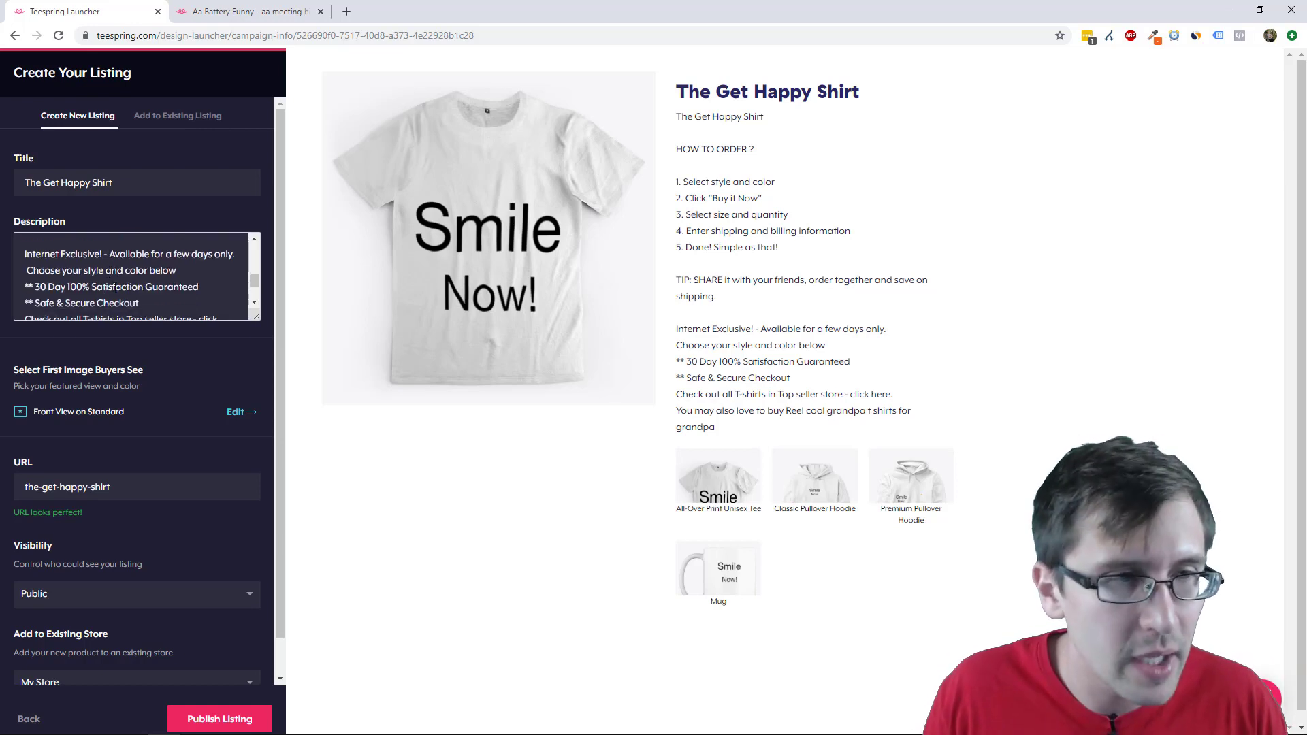
scroll(122, 291, down, 2)
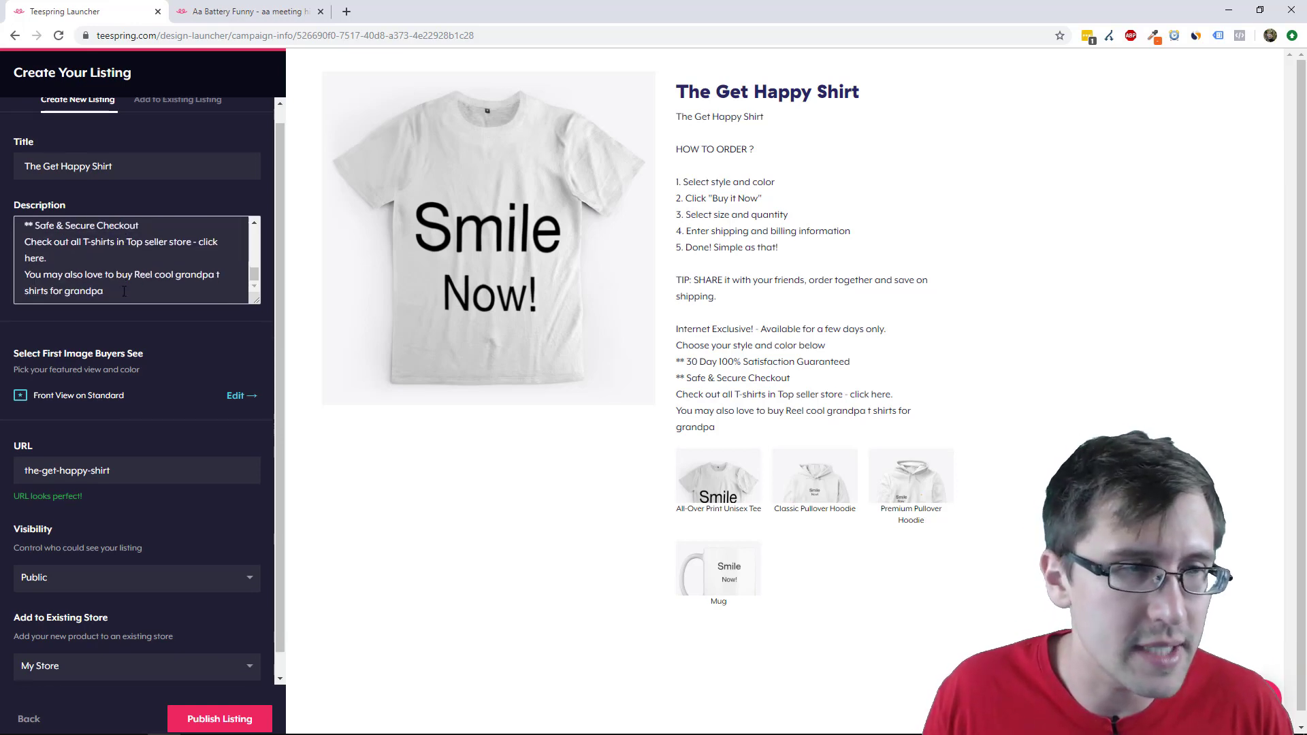
scroll(194, 239, up, 2)
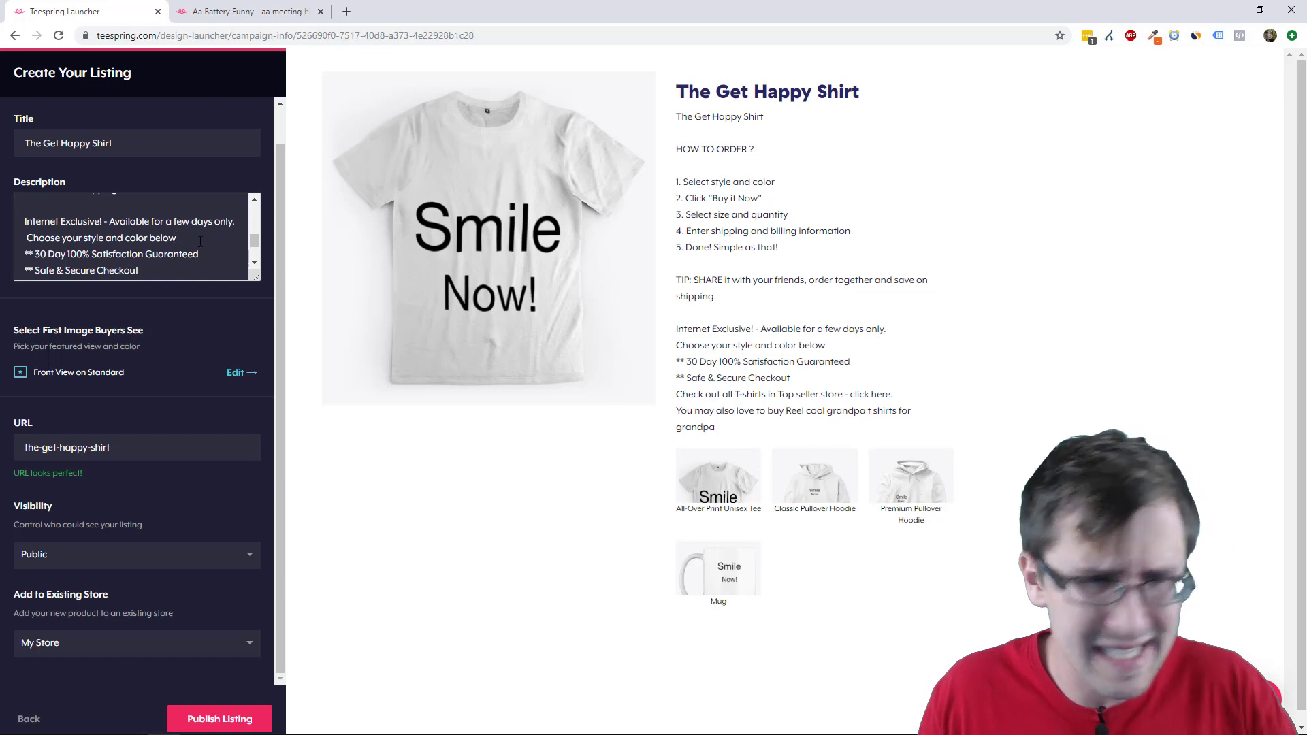
key(Return)
click(155, 232)
key(Return)
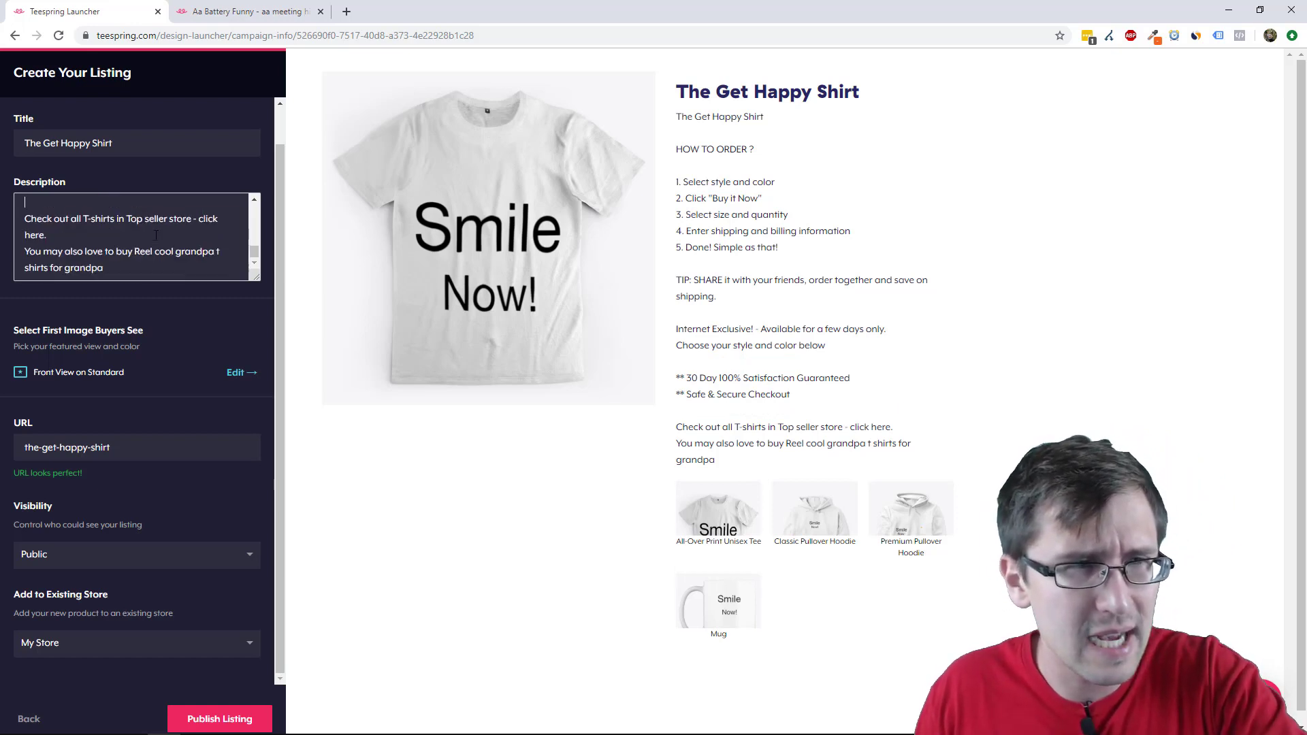
Insert a blank line above "You may also love to buy Reel cool grandpa t shirts for grandpa" in the description
scroll(137, 239, down, 1)
click(98, 239)
key(Return)
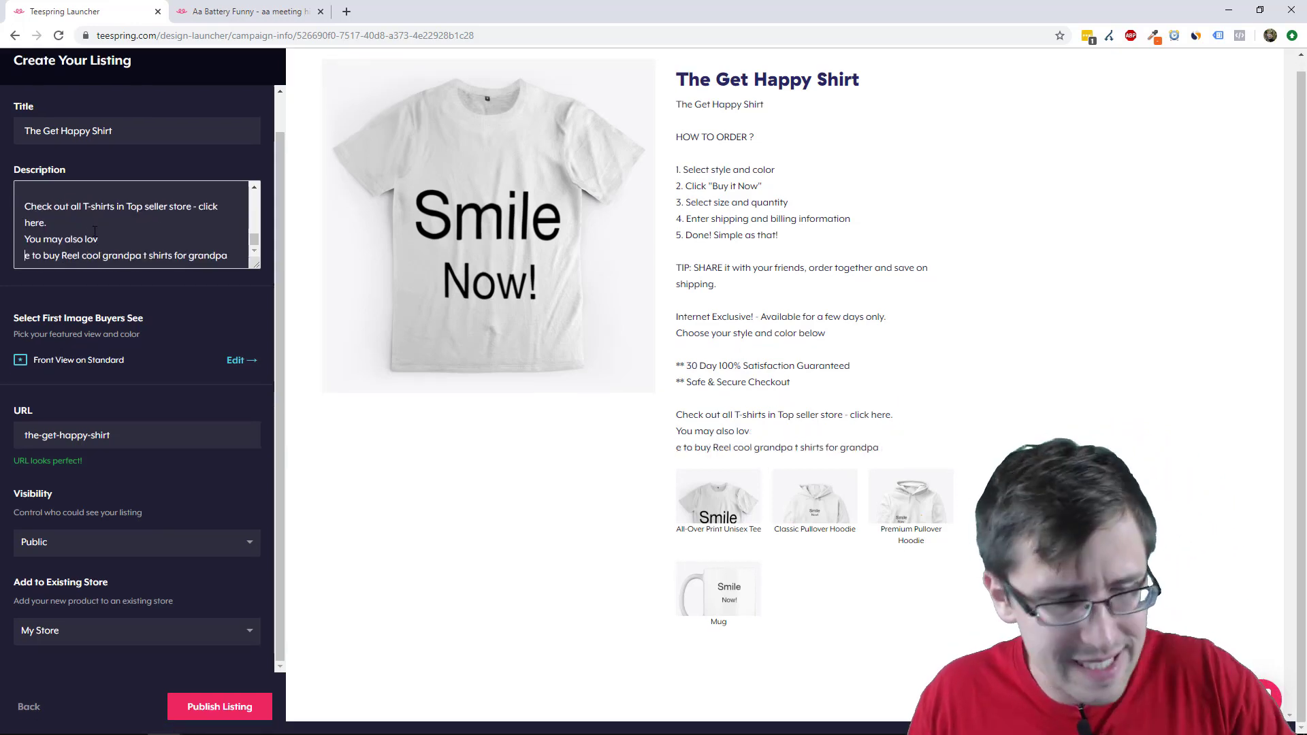
key(BackSpace)
click(76, 227)
key(Return)
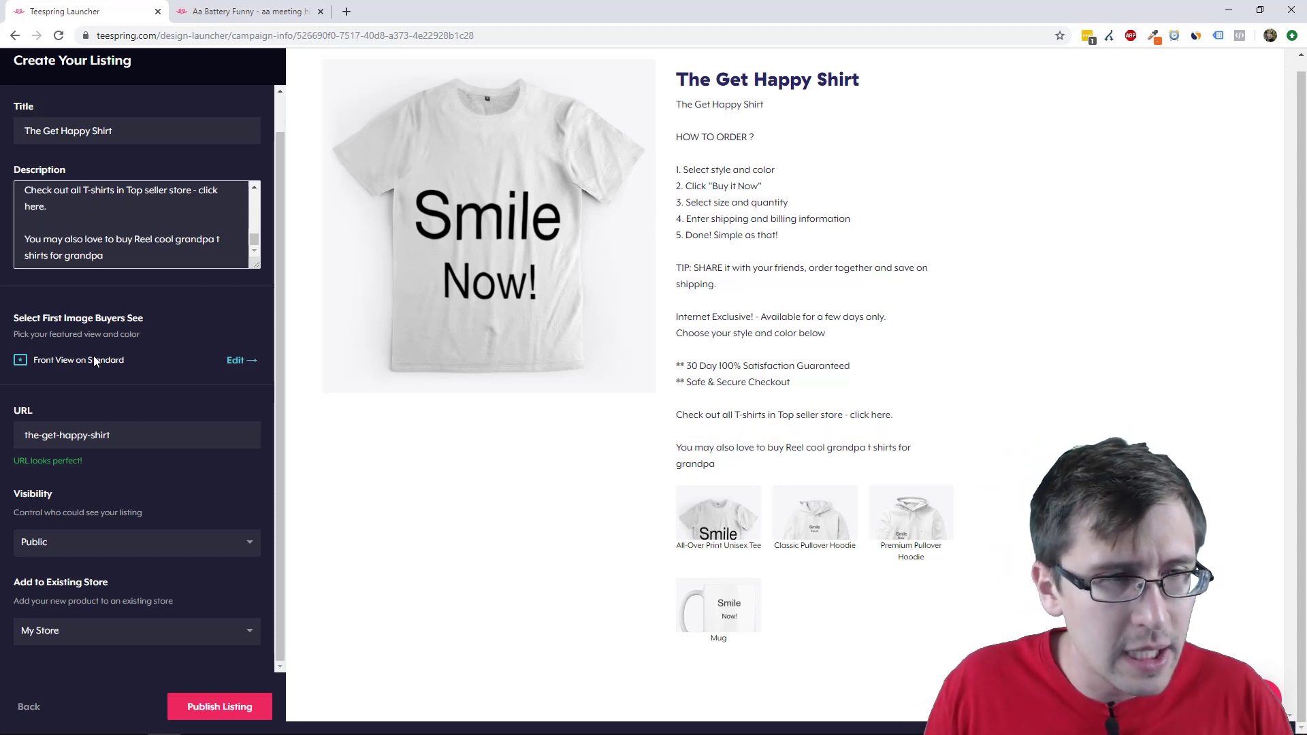
Check the listing's URL and visibility choices, keeping the visibility at Public
click(59, 439)
drag(110, 436, 30, 432)
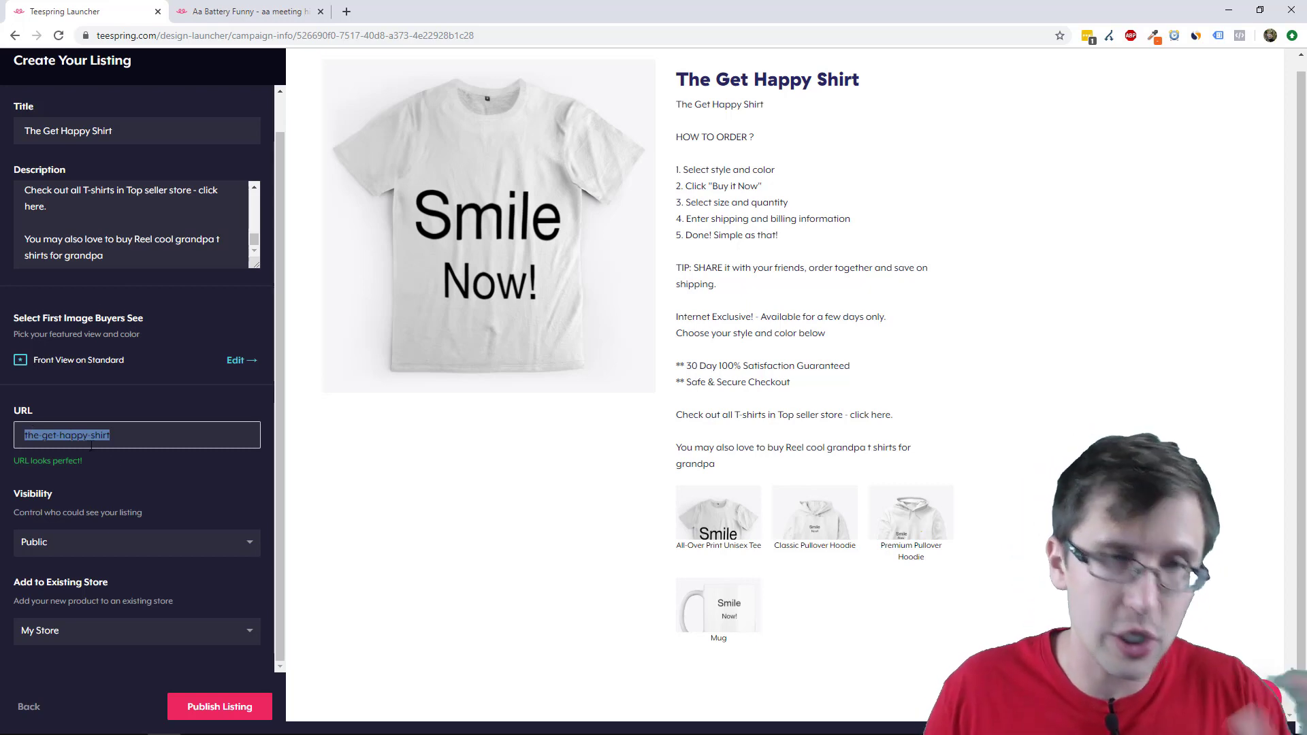
click(70, 550)
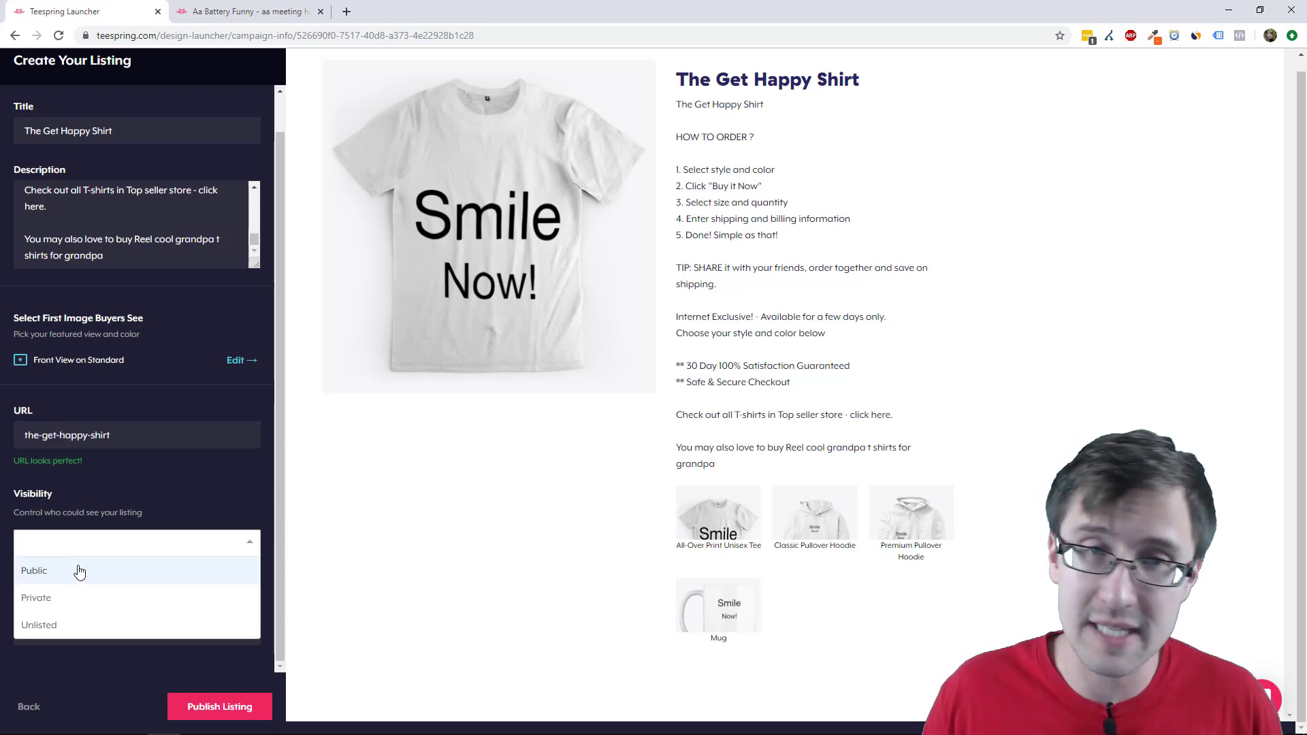
click(79, 571)
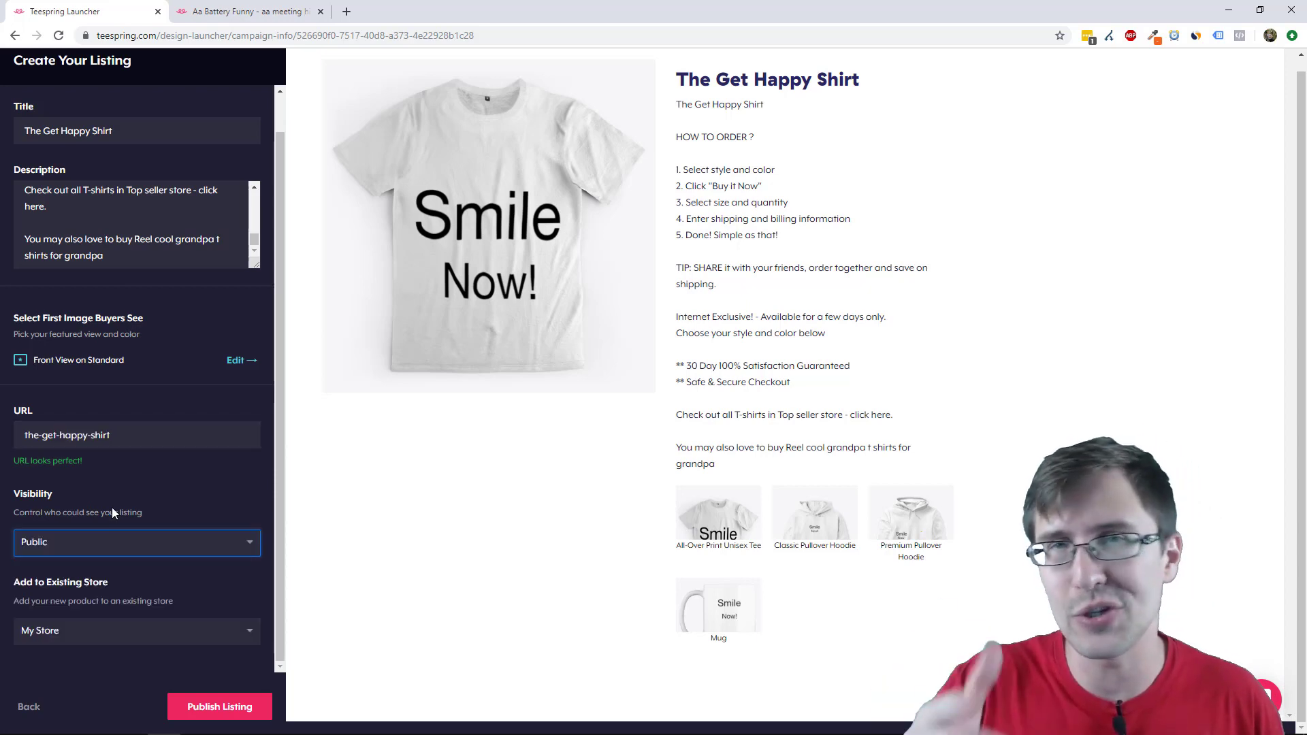
Look through the recommended products on the Teespring homepage and return to the listing form
click(245, 12)
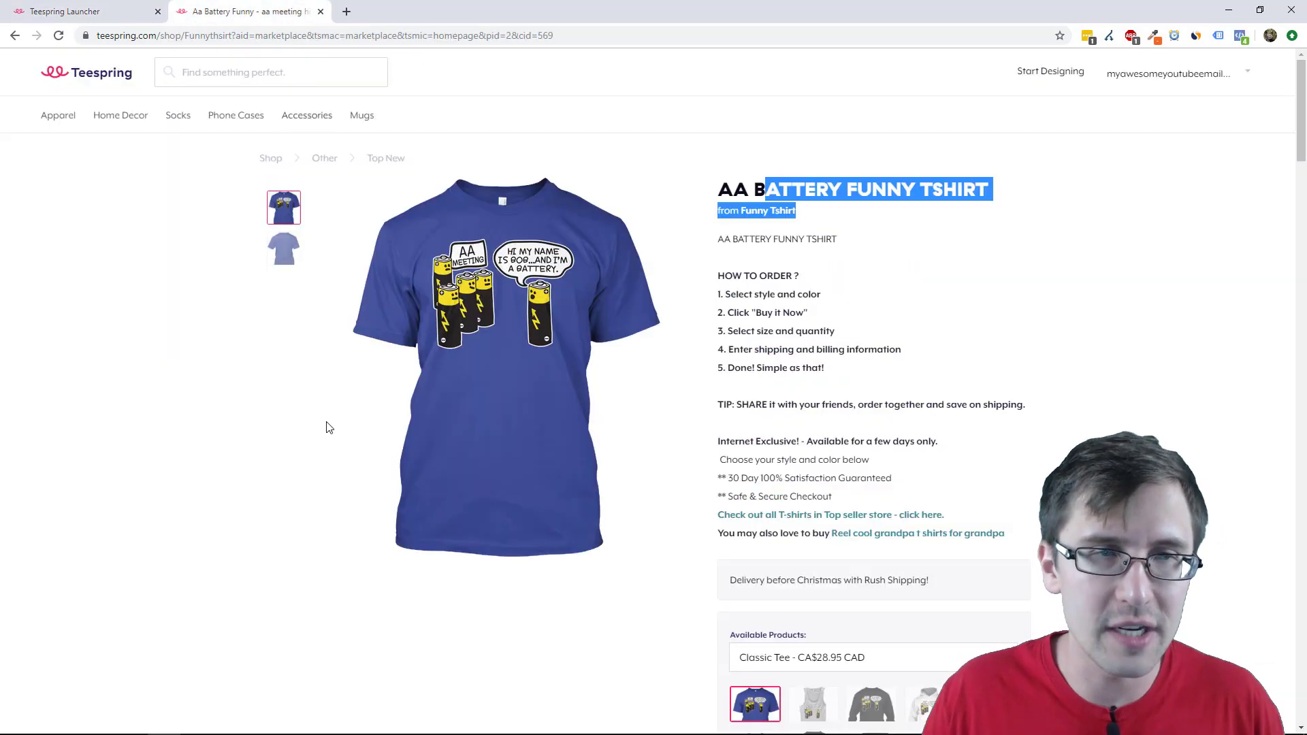
click(13, 35)
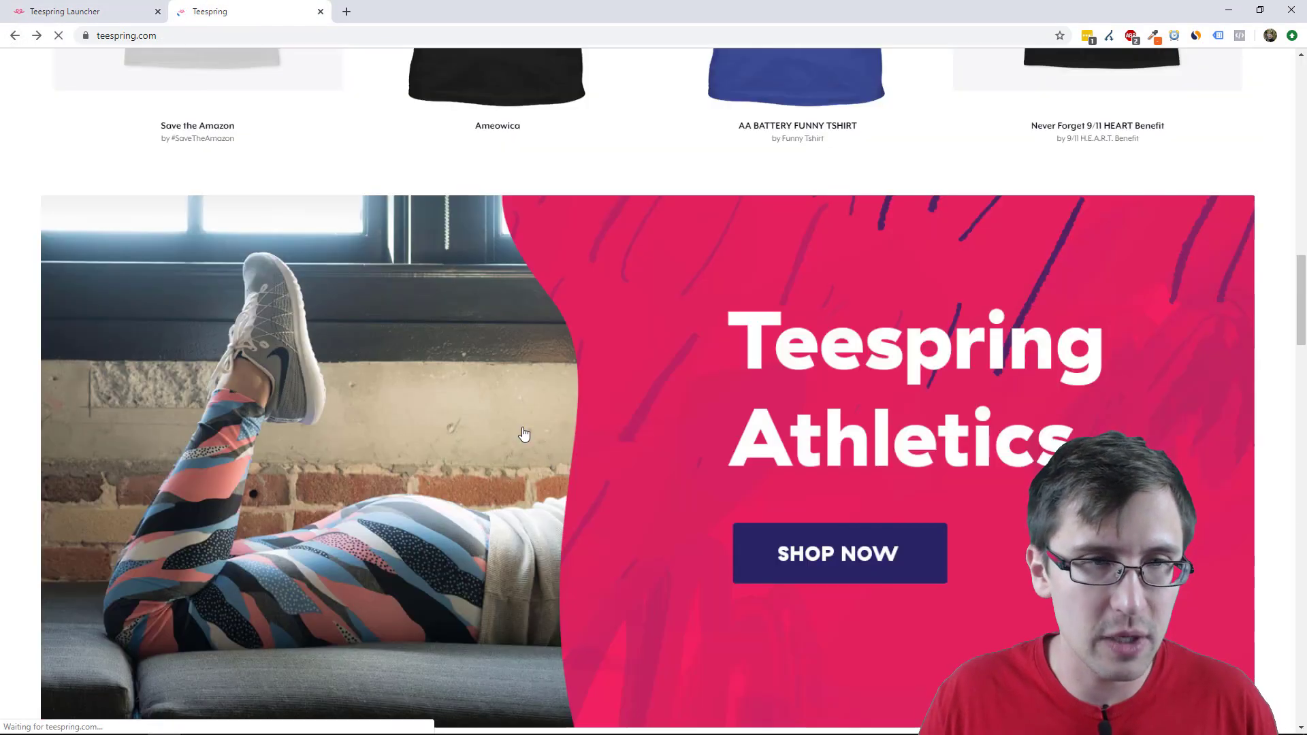
scroll(515, 427, up, 12)
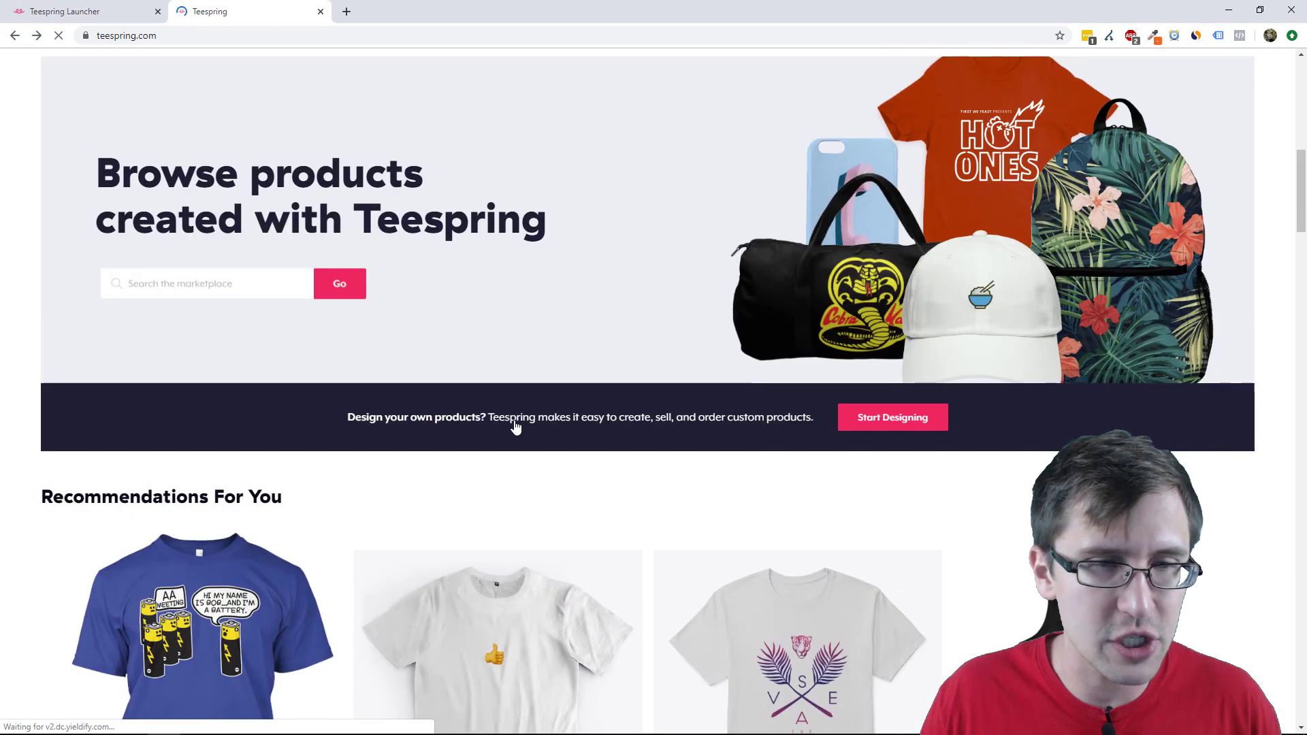
scroll(515, 421, down, 4)
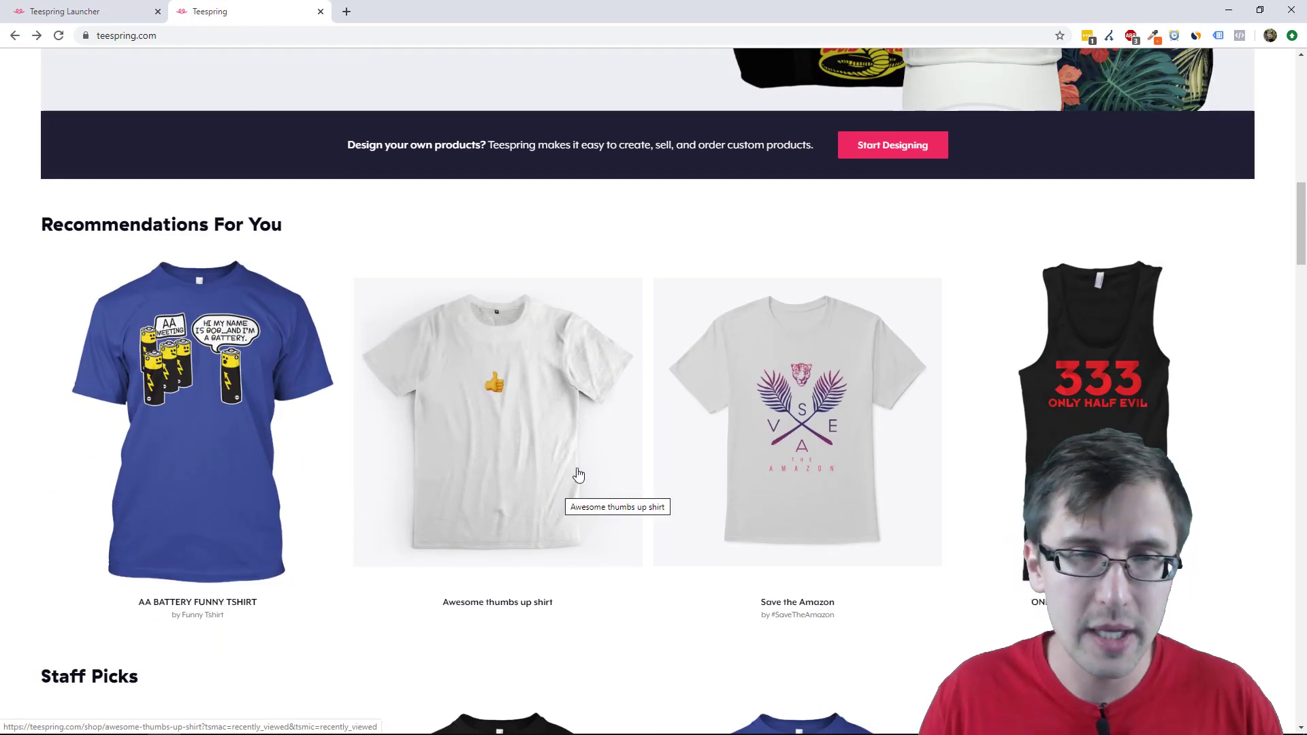
click(102, 11)
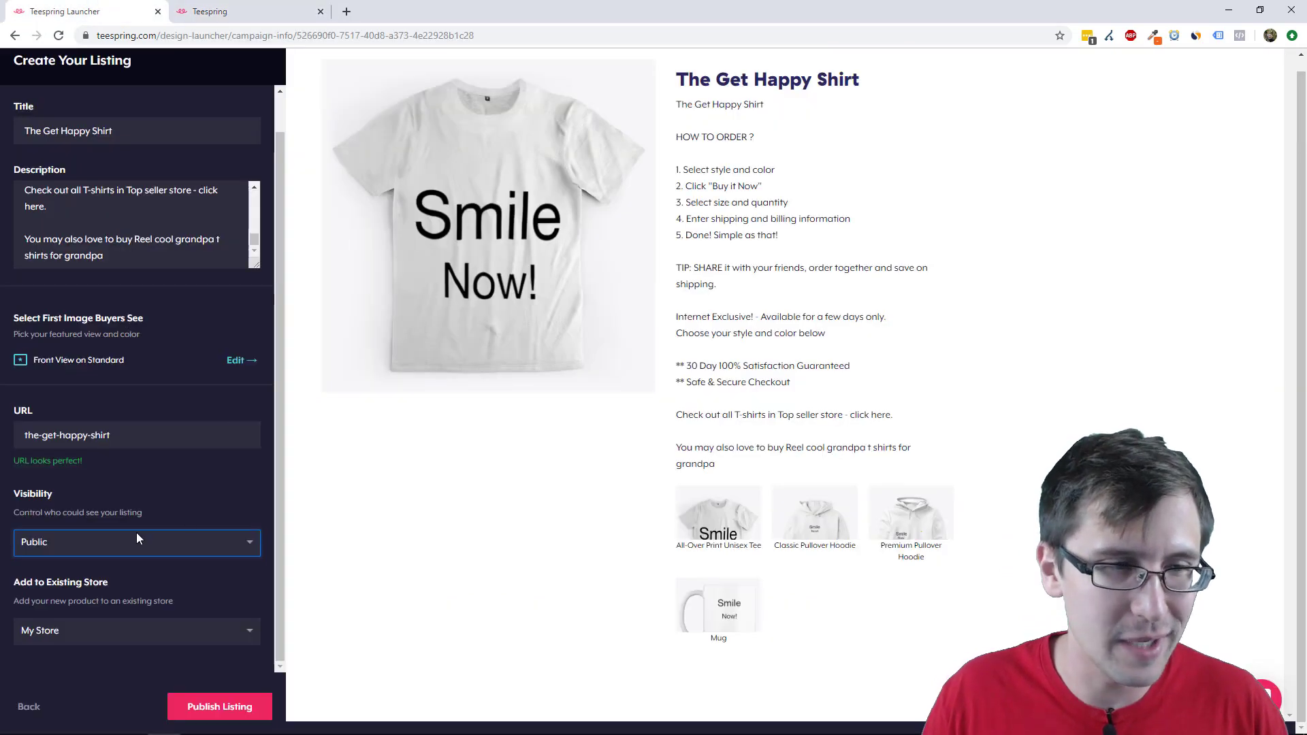
Try the Unlisted and Private visibility options for the listing and set it back to Public
click(112, 544)
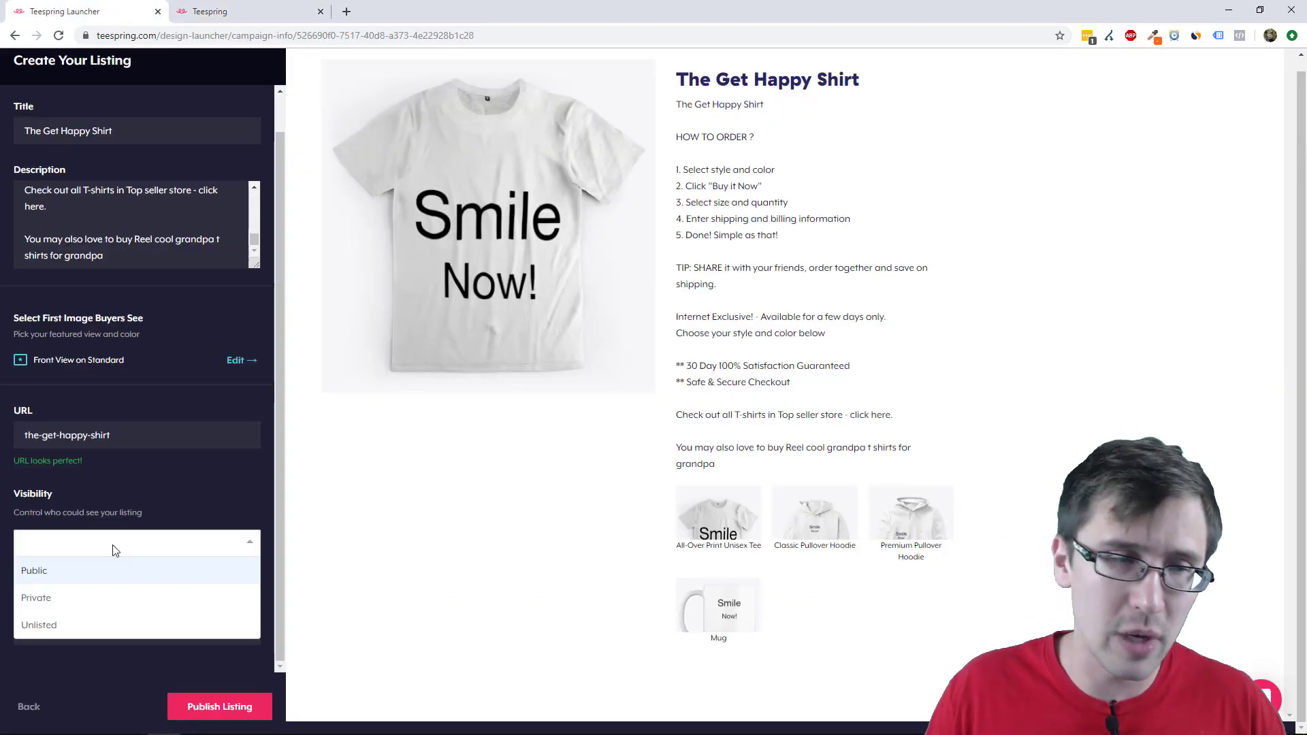
click(59, 627)
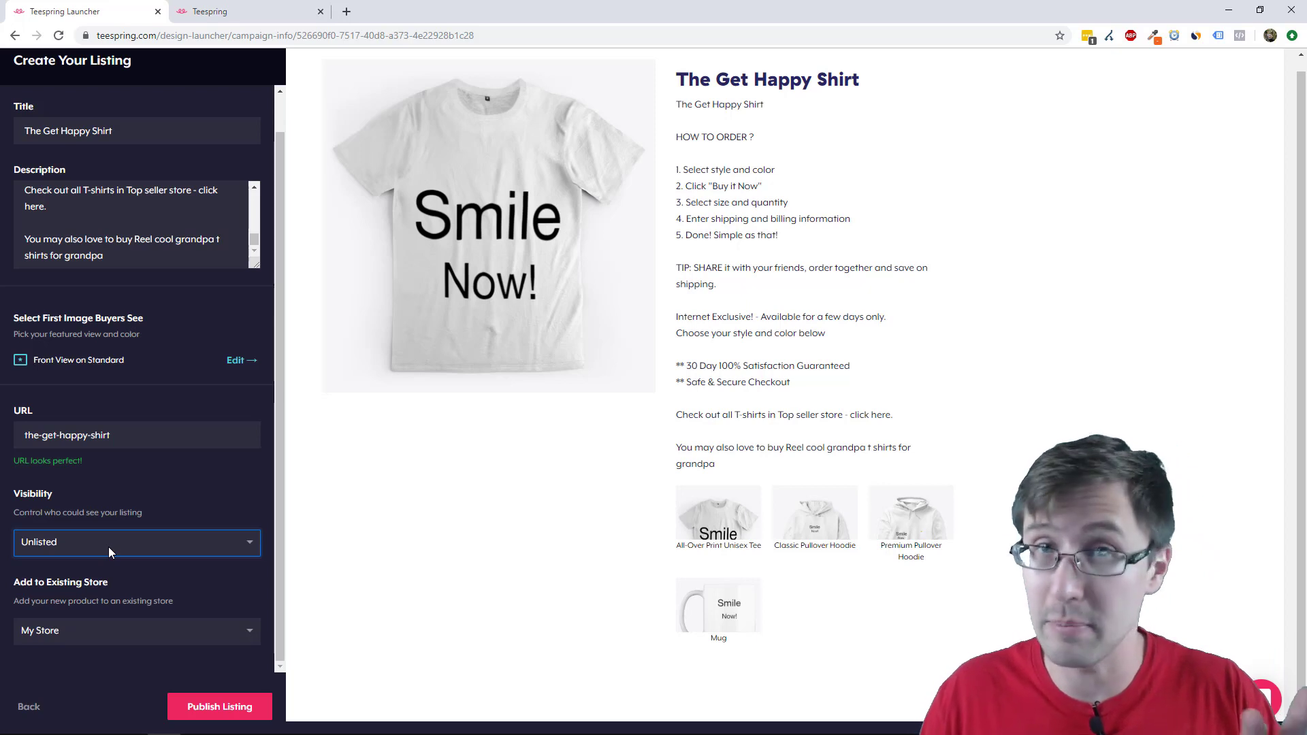
click(65, 543)
click(55, 599)
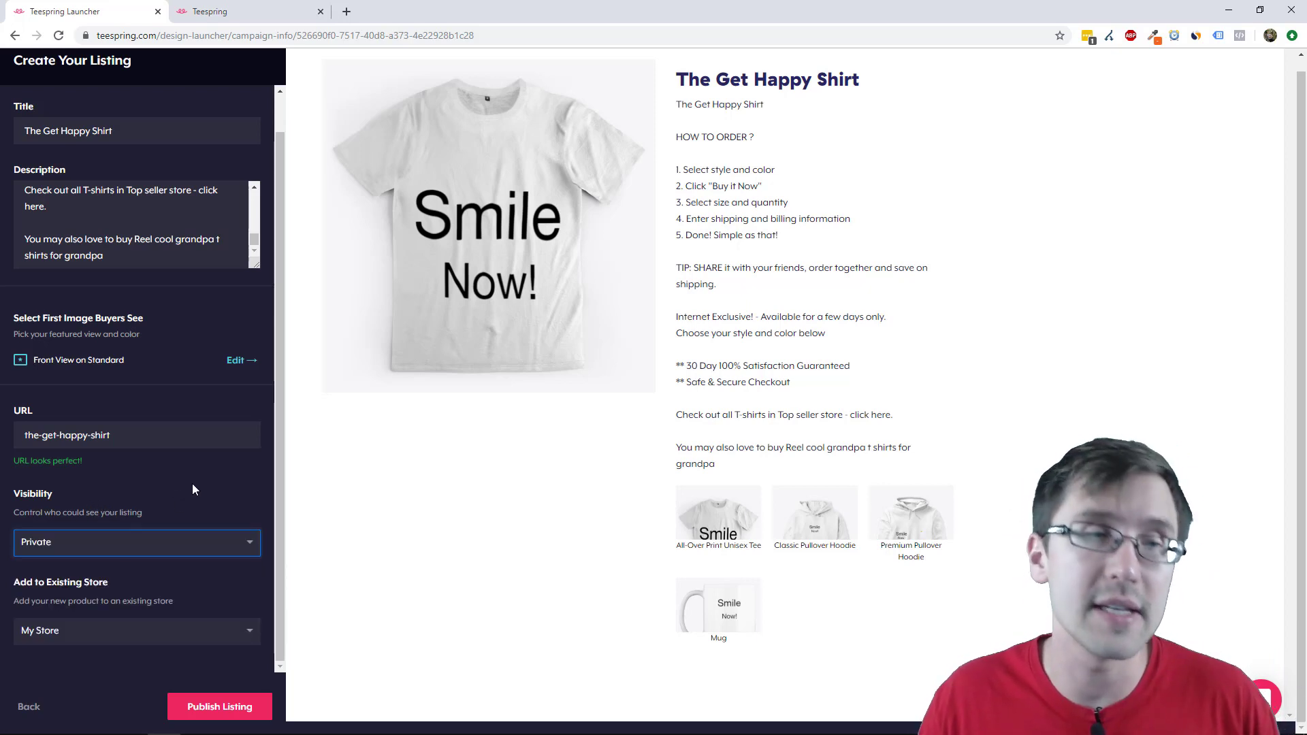
click(89, 538)
click(68, 570)
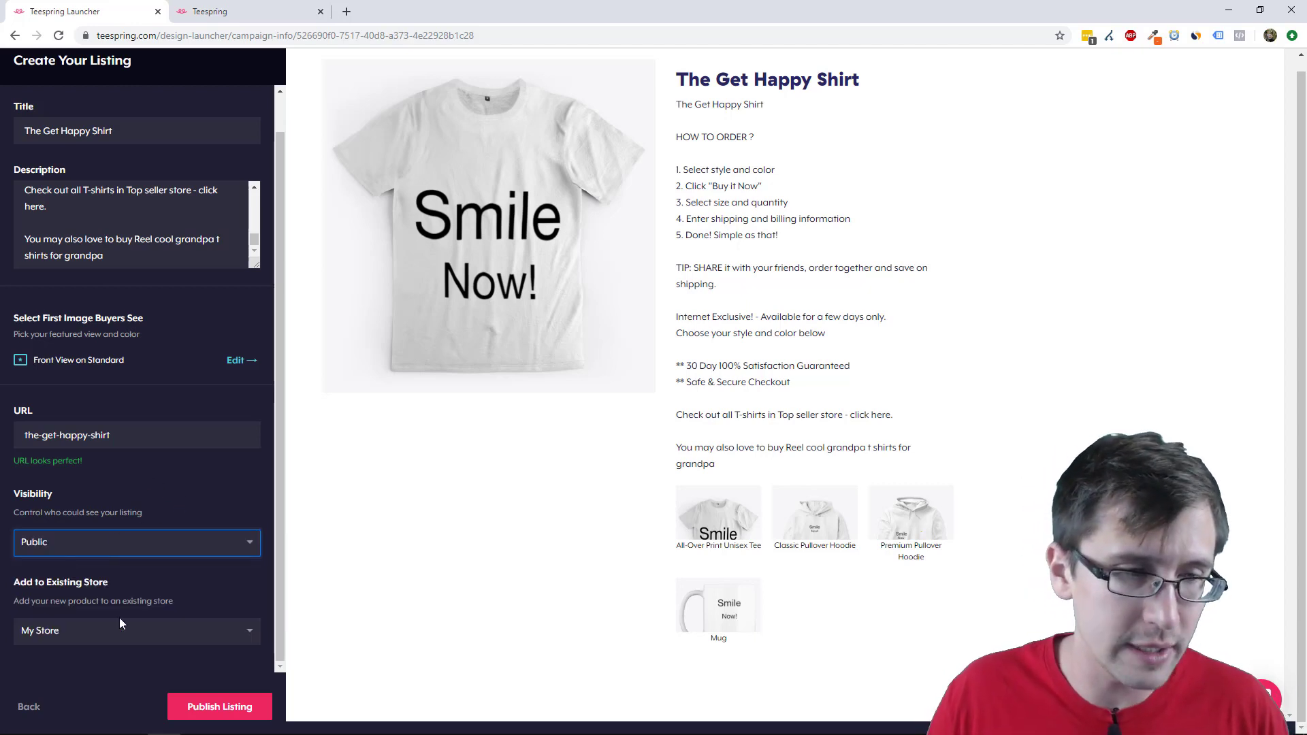
Keep My Store as the listing's store and publish the listing
click(55, 636)
click(55, 636)
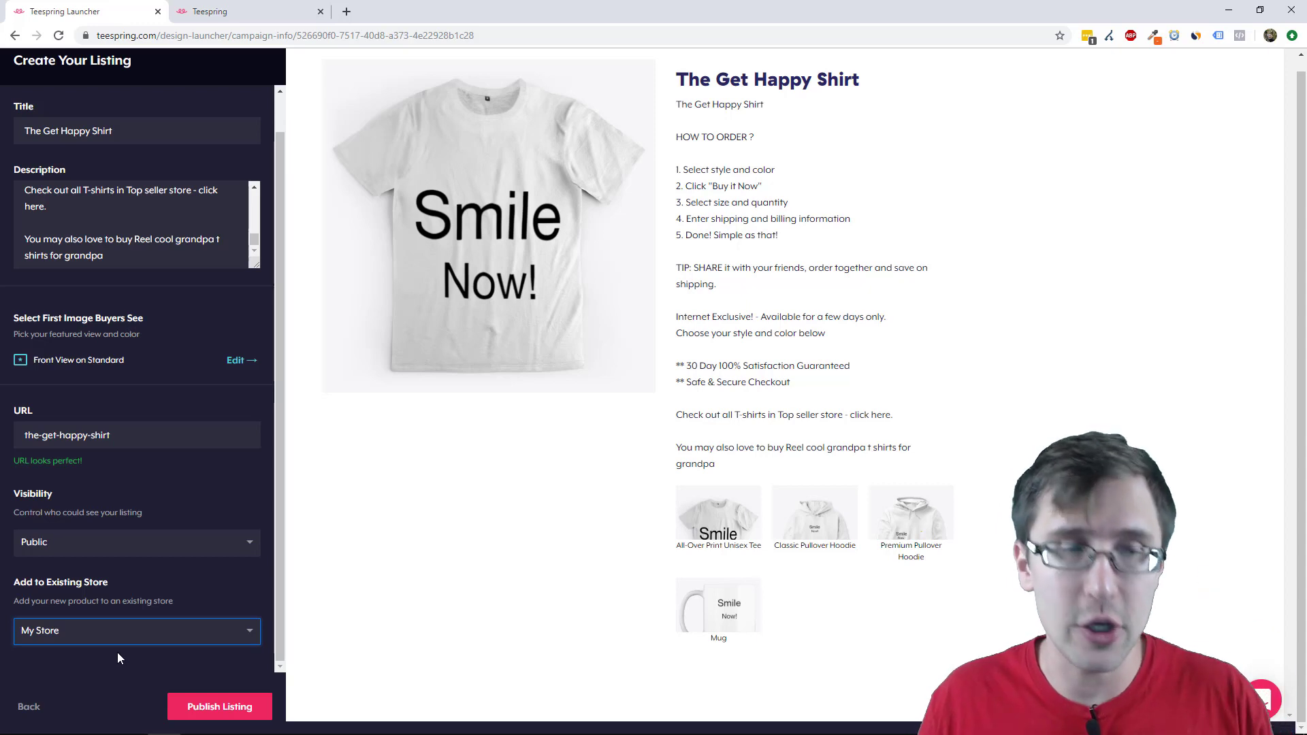
click(211, 705)
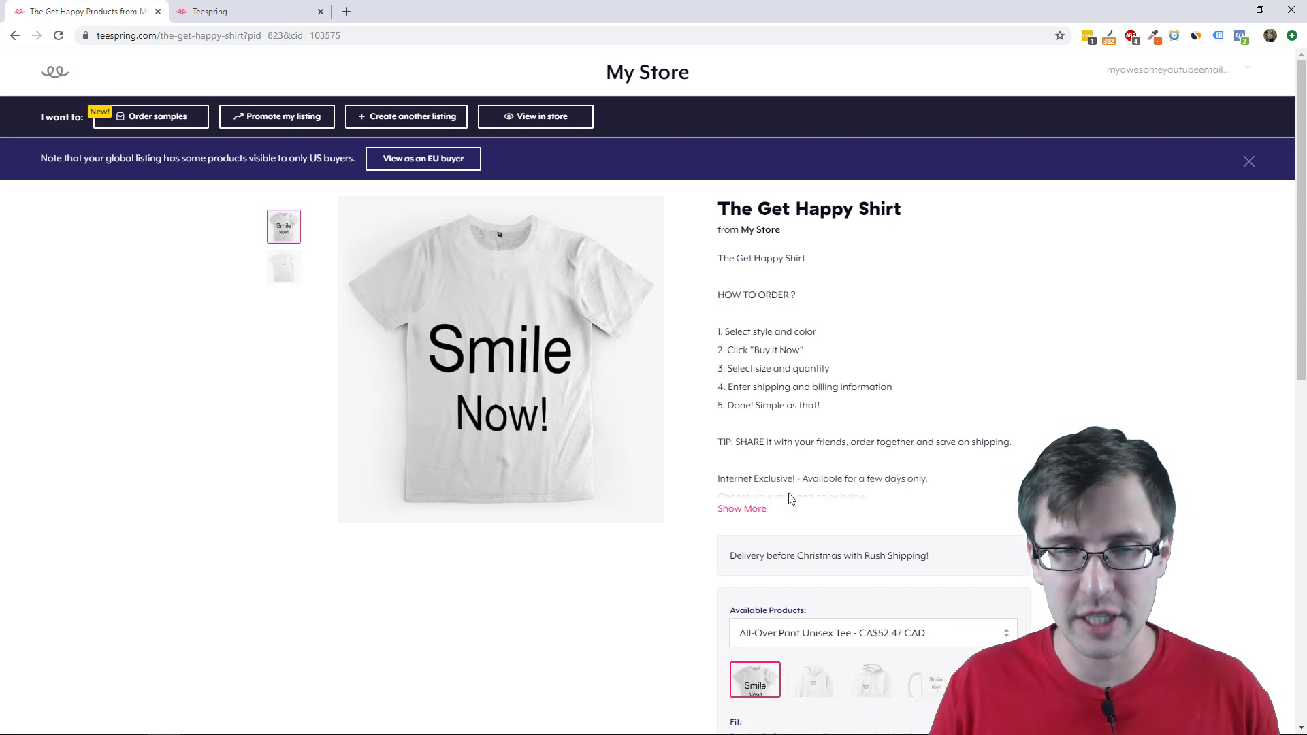
Expand the published listing's full description and preview the unisex tee in cream, black and teal
click(749, 508)
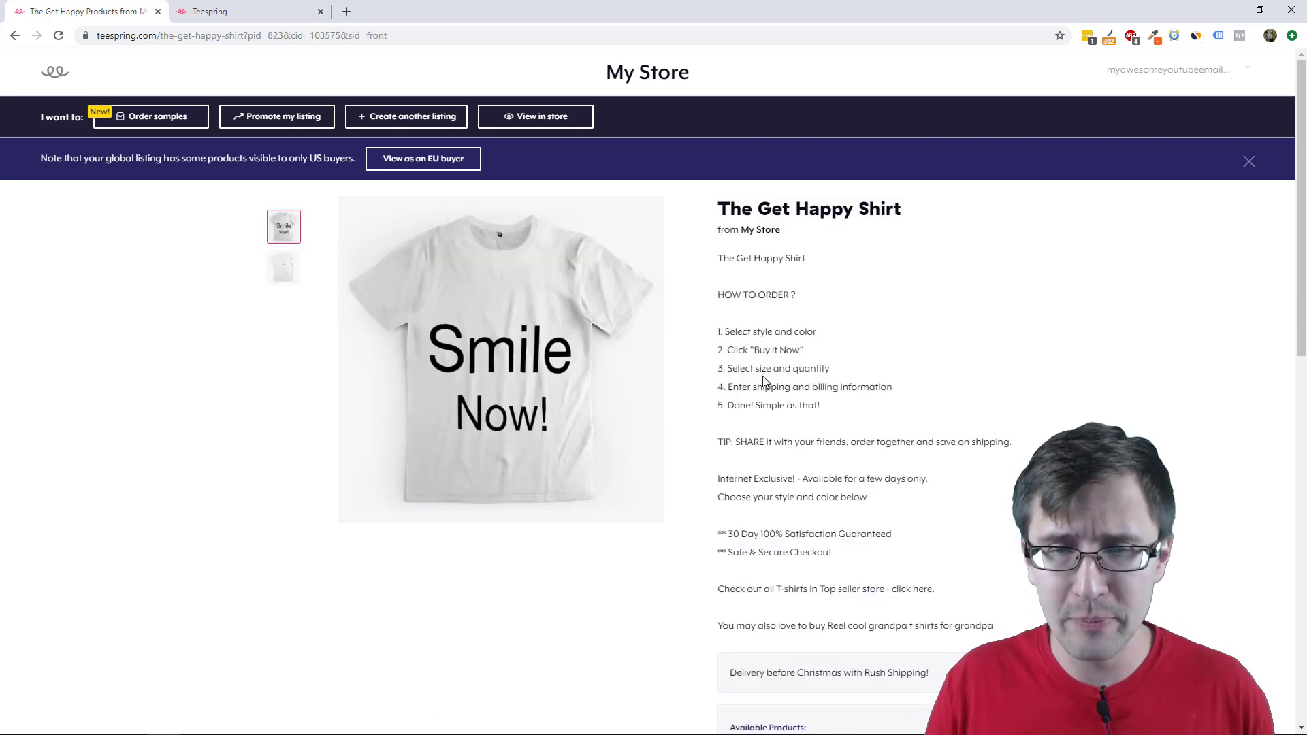
scroll(835, 538, down, 2)
scroll(834, 538, down, 4)
click(774, 594)
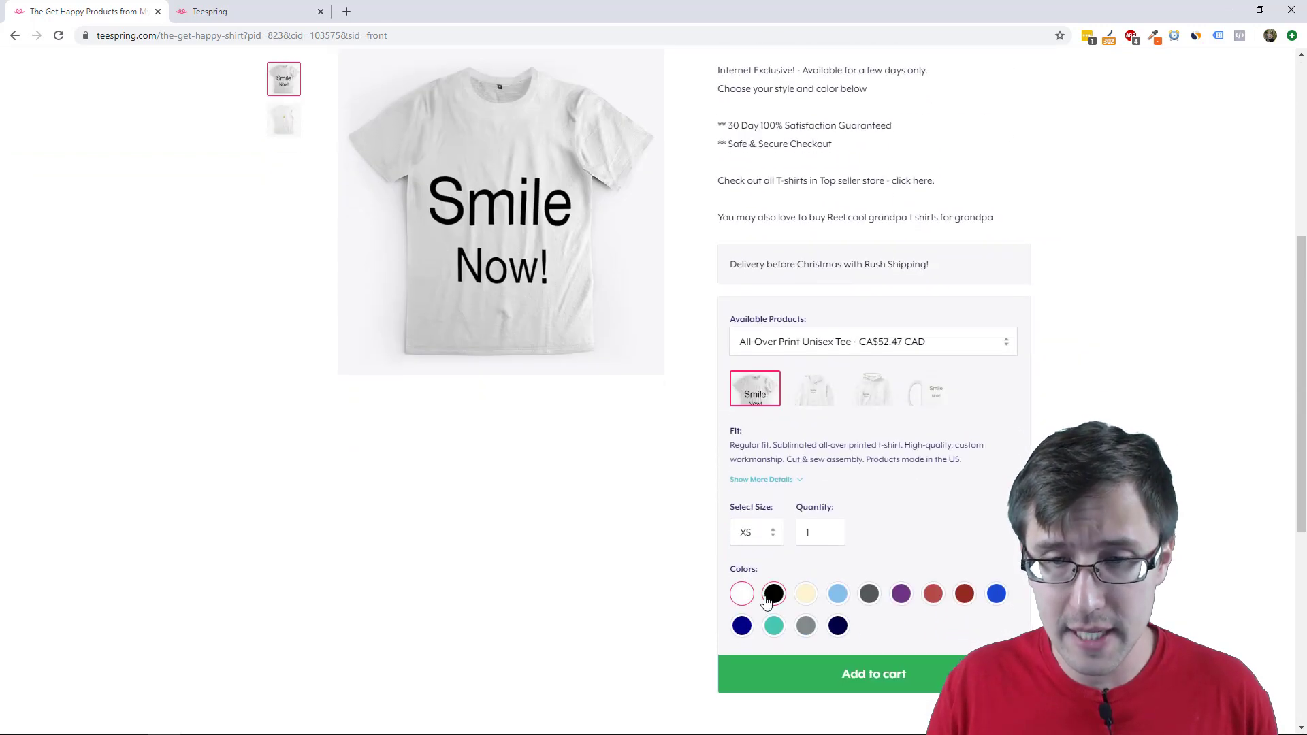
click(808, 596)
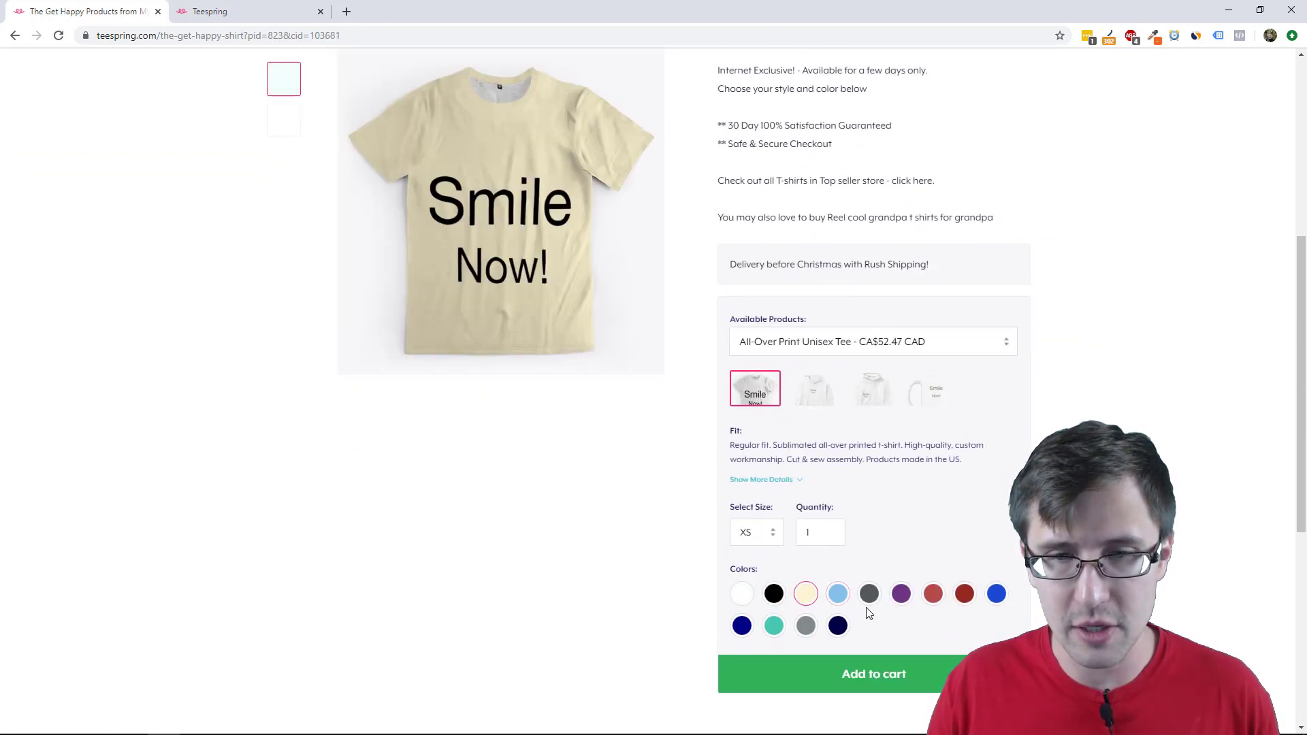
click(773, 595)
click(776, 628)
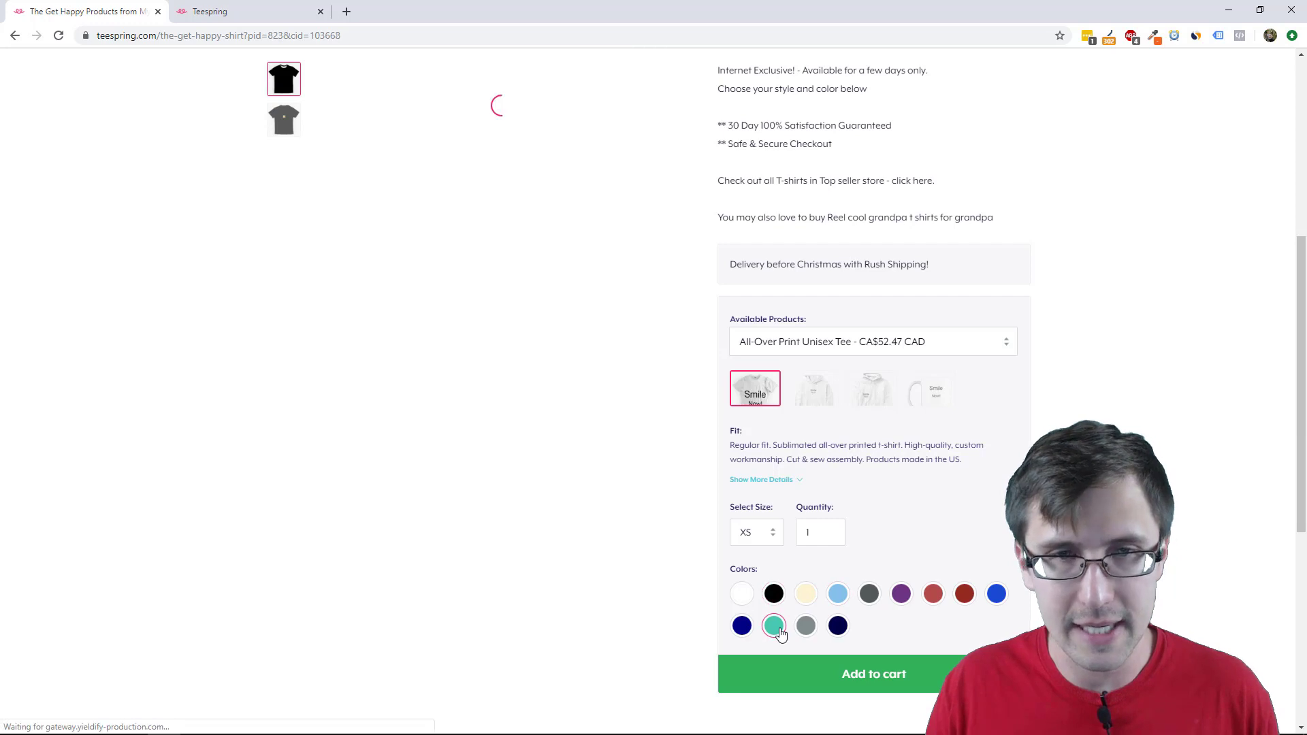
Preview the listing's Classic Pullover Hoodie, Premium Pullover Hoodie and Mug, and return to the Classic Pullover Hoodie
click(813, 388)
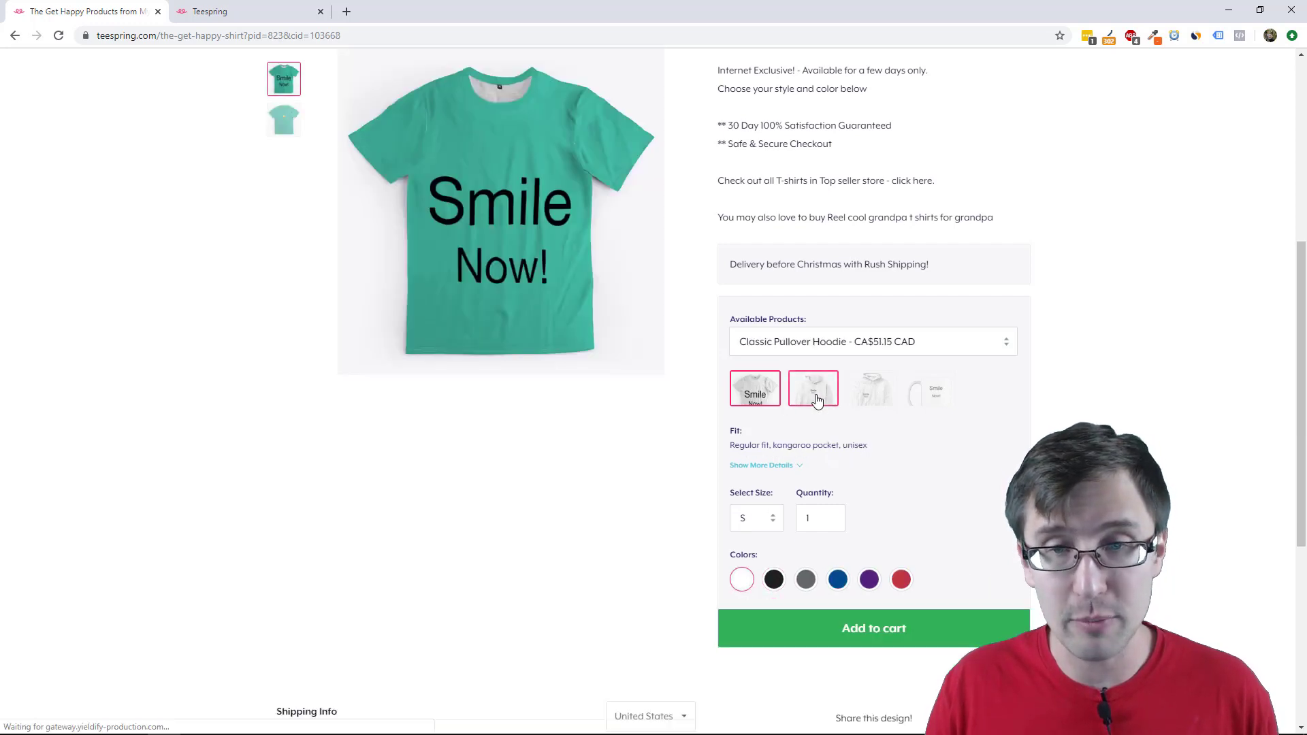
scroll(856, 474, up, 2)
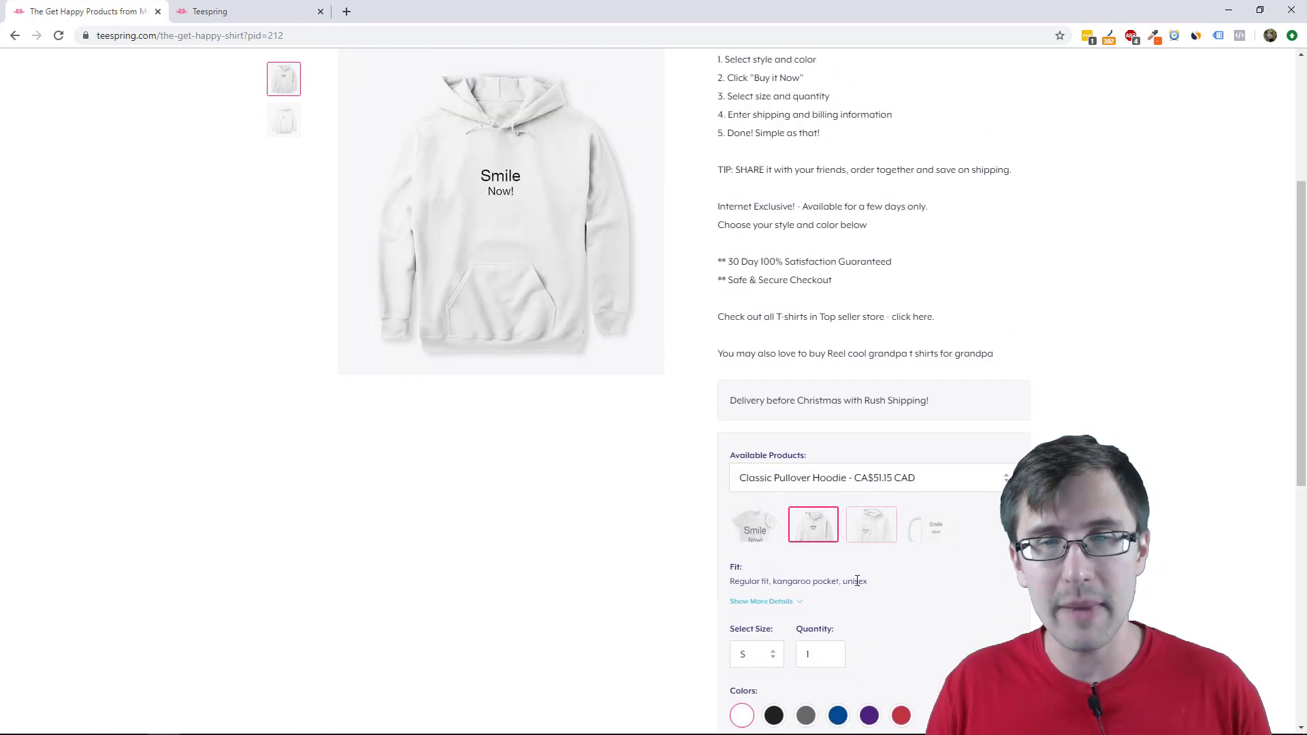
click(873, 519)
click(928, 525)
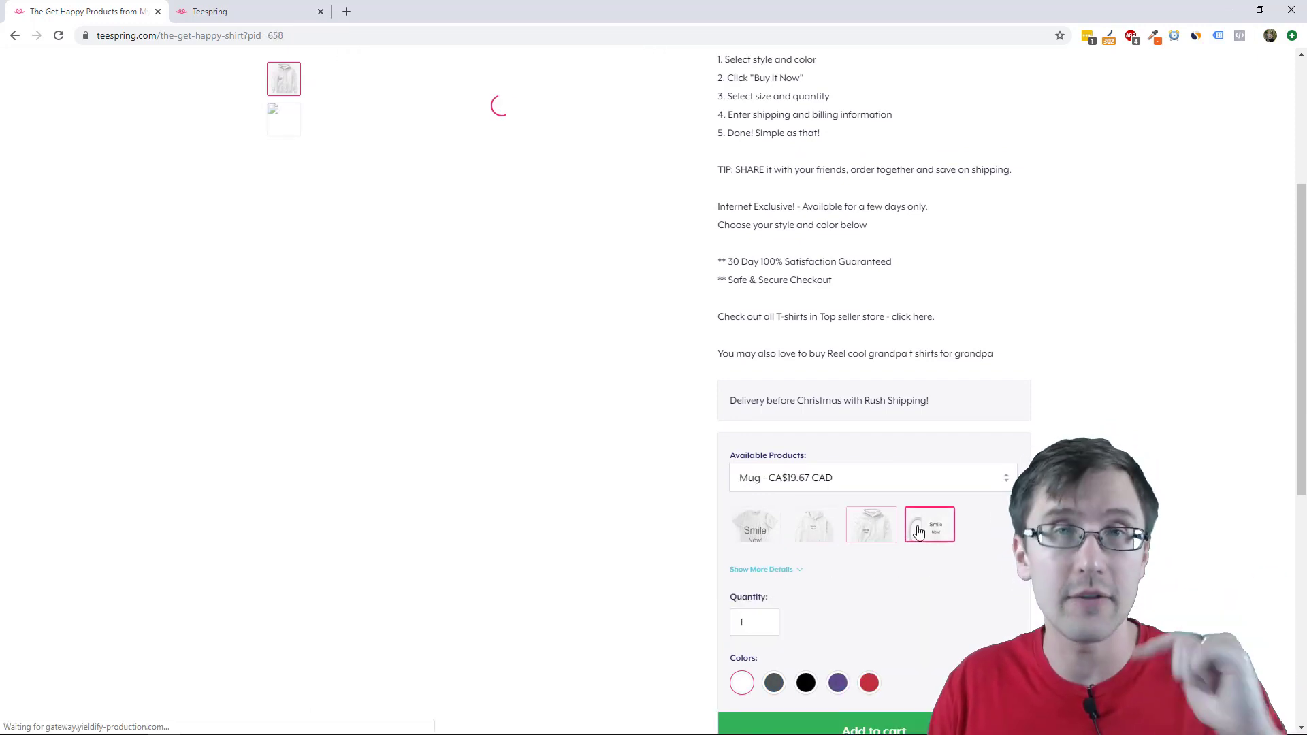
click(853, 531)
click(814, 526)
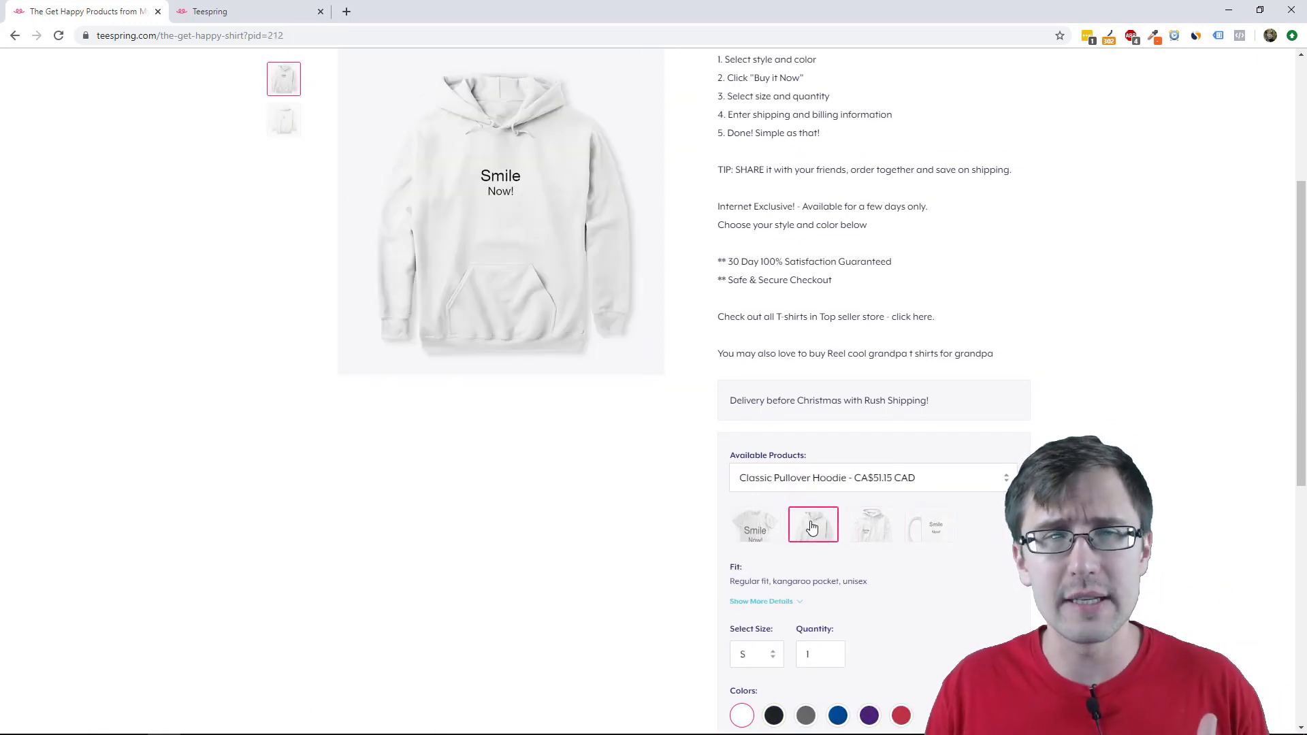
scroll(693, 491, down, 1)
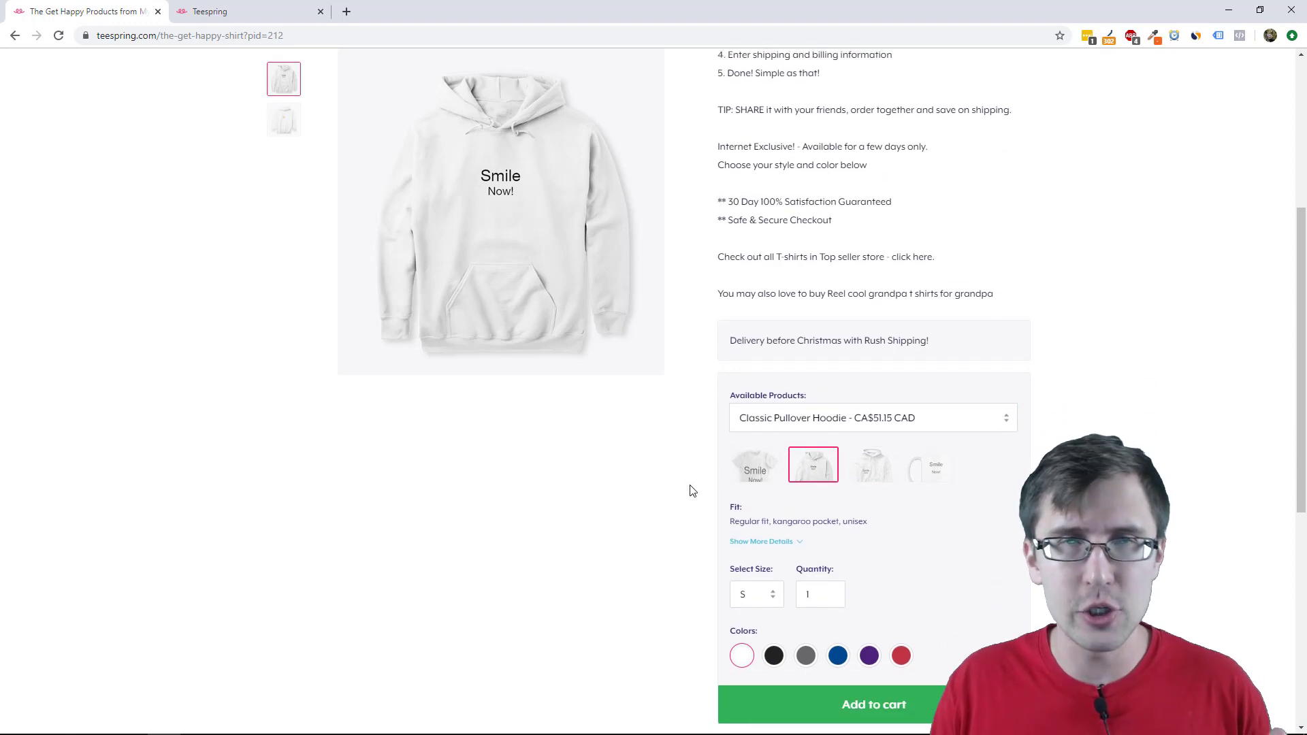
scroll(693, 491, up, 5)
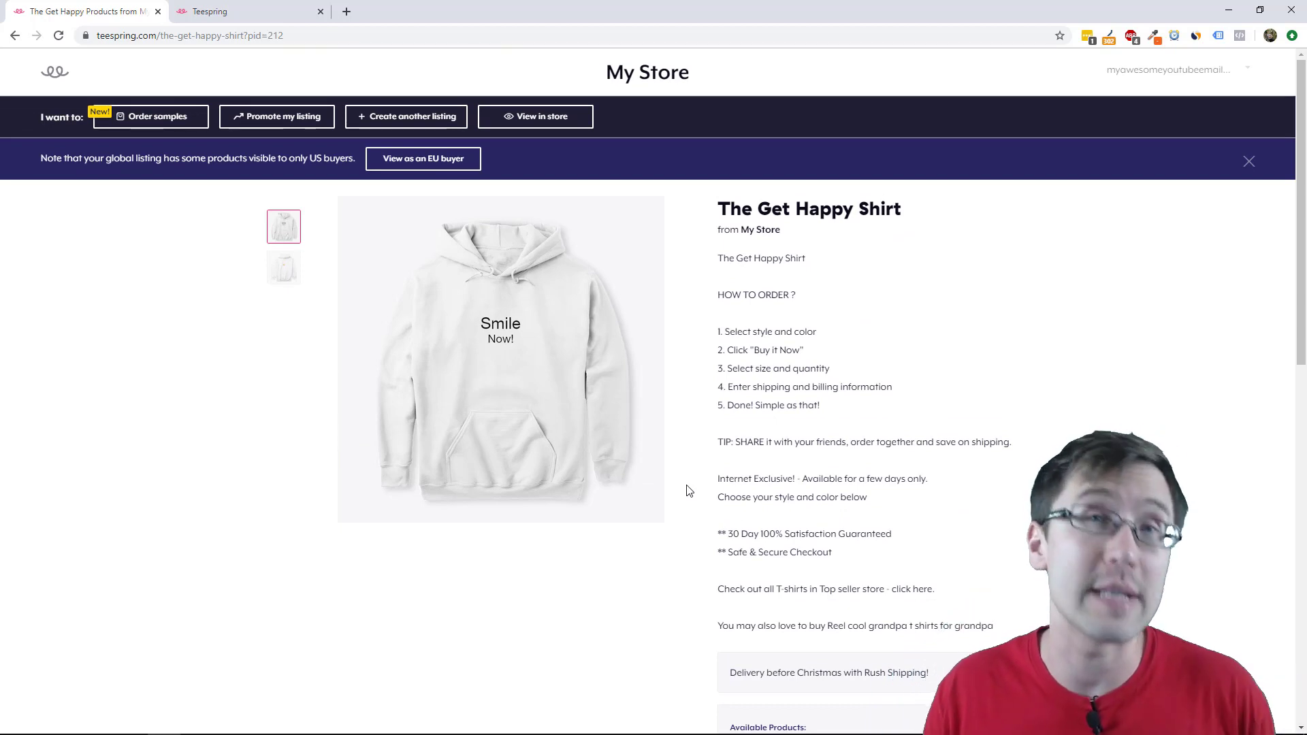
scroll(765, 467, down, 4)
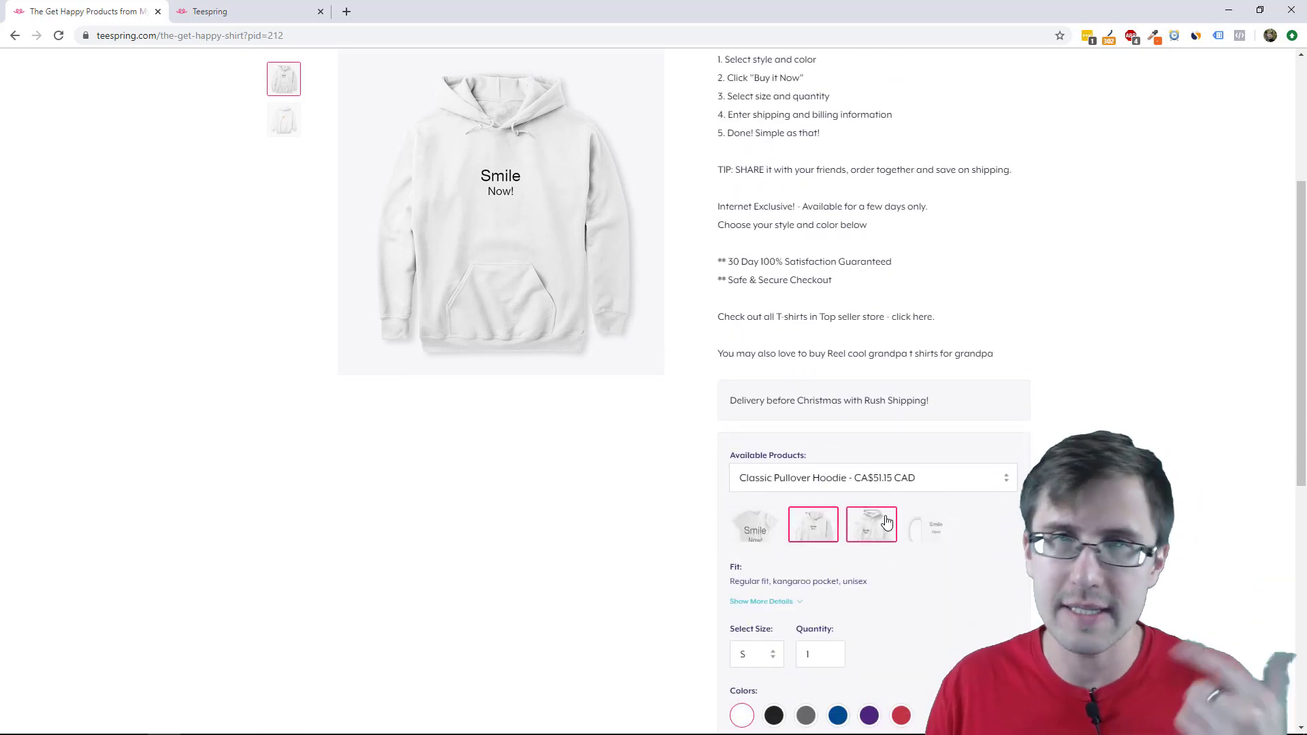
Examine the published listing's shipping info, return policy and campaign ID at the end of the product page
scroll(842, 452, down, 2)
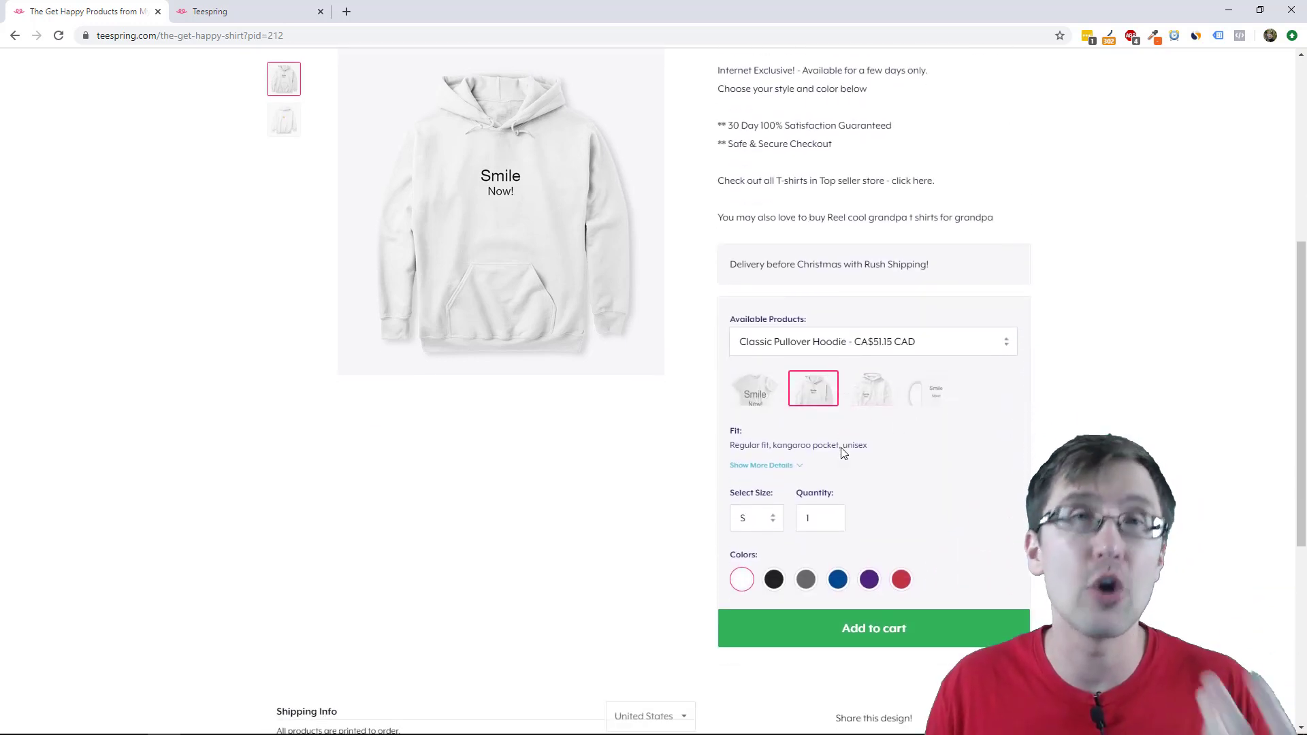
scroll(775, 475, down, 2)
scroll(447, 642, down, 3)
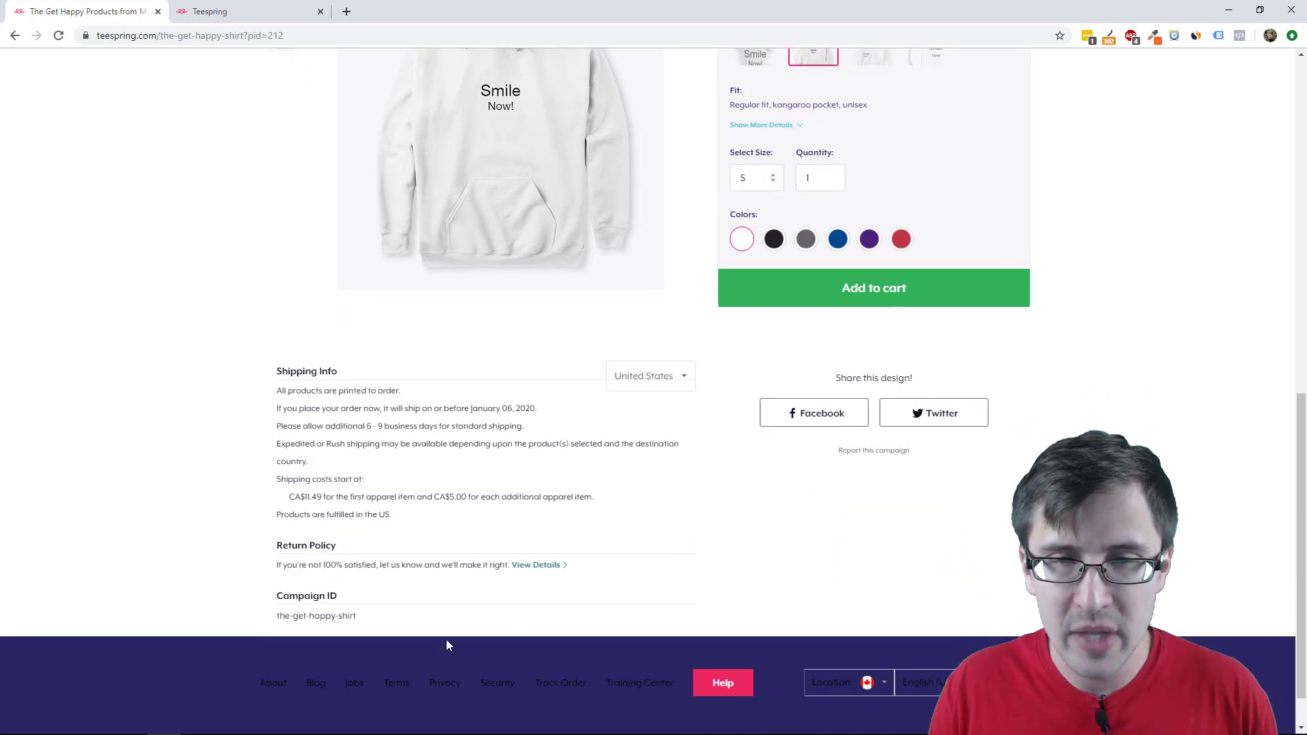
drag(307, 390, 365, 623)
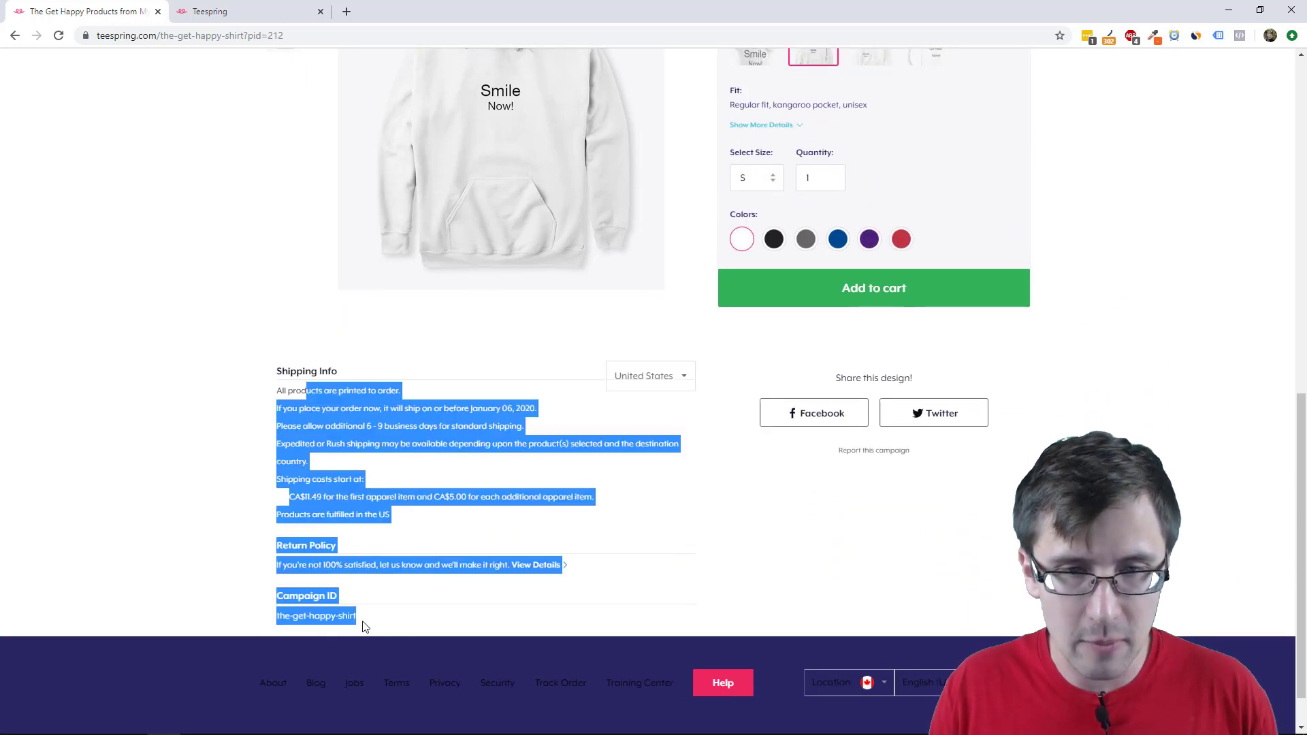
click(542, 585)
scroll(431, 620, up, 1)
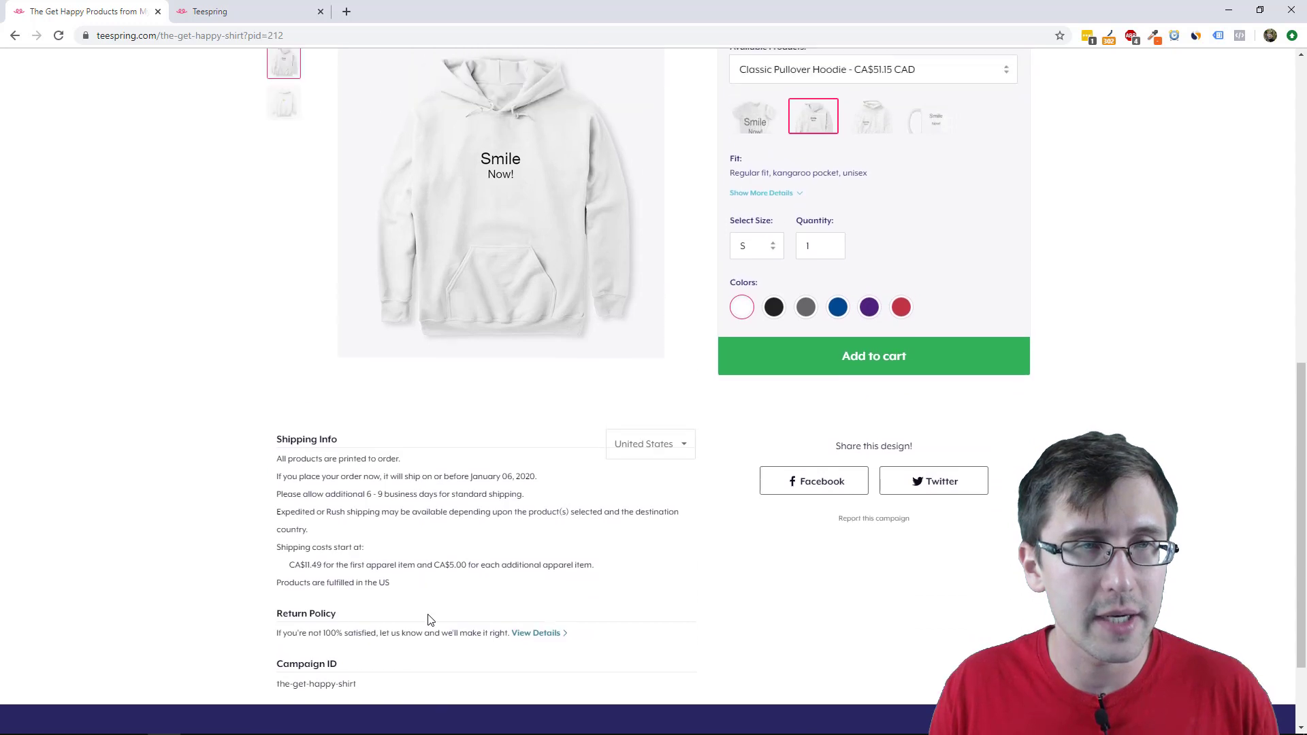
scroll(352, 547, up, 8)
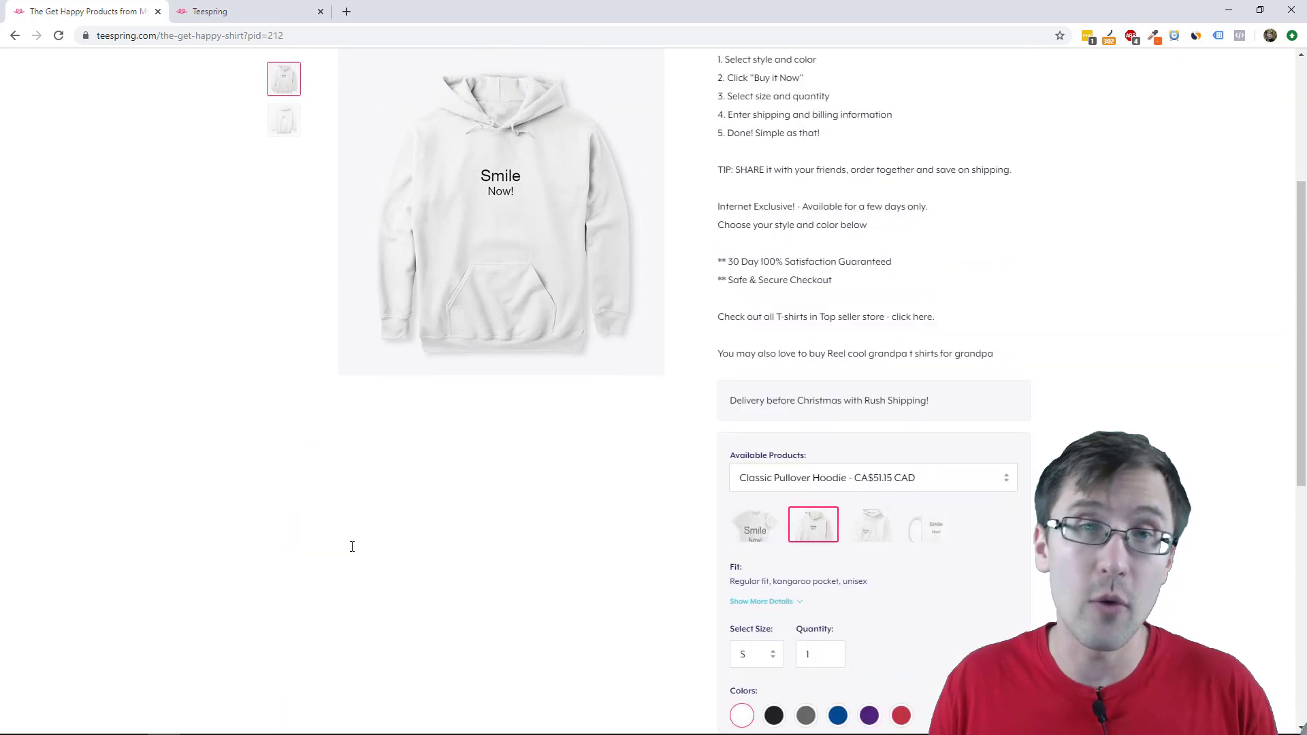
scroll(352, 547, up, 2)
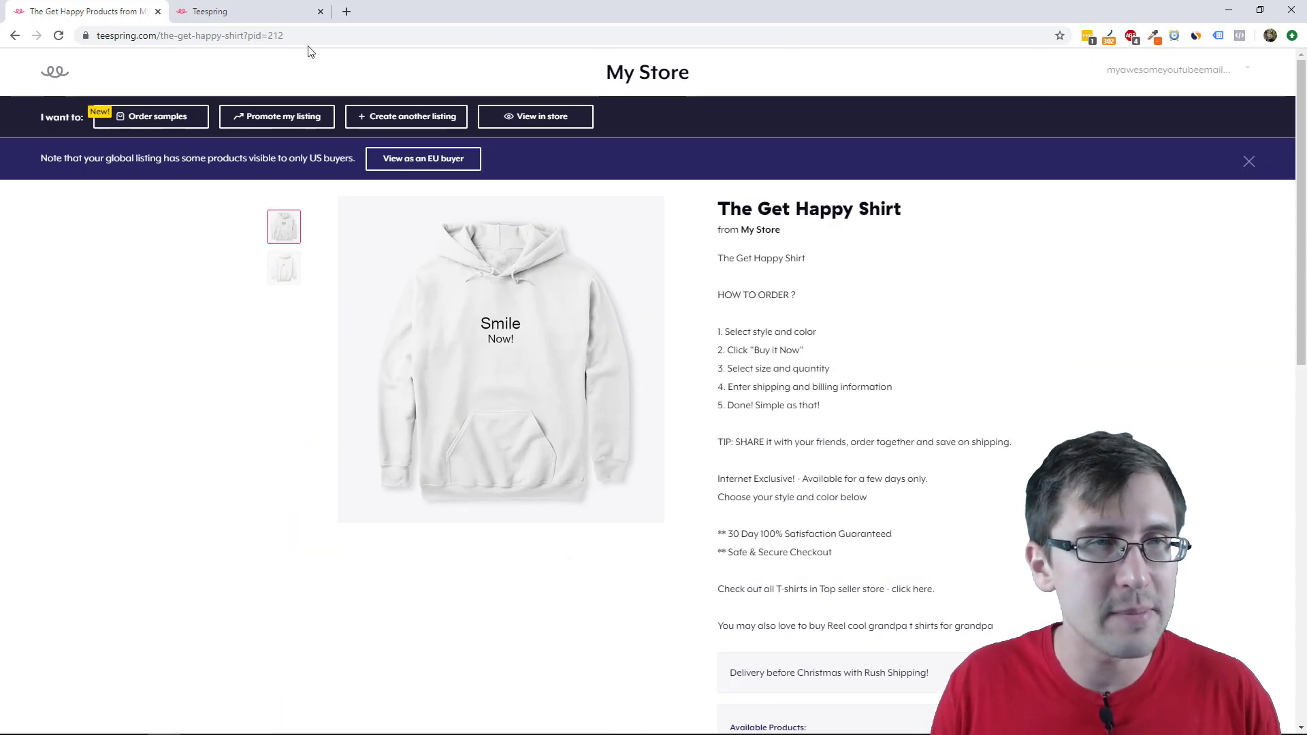
Remove the ?pid=212 parameter from the listing's web address and load teespring.com/the-get-happy-shirt
drag(310, 35, 249, 35)
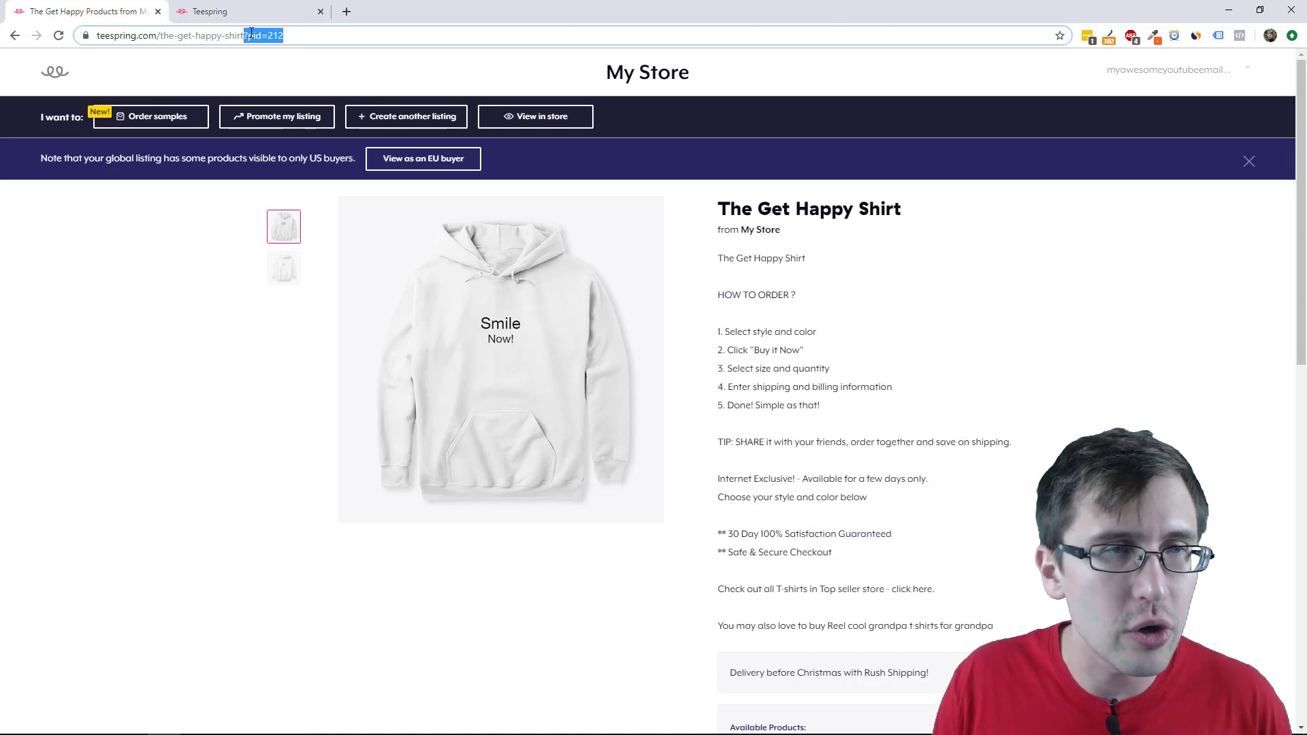
key(BackSpace)
key(BackSpace)
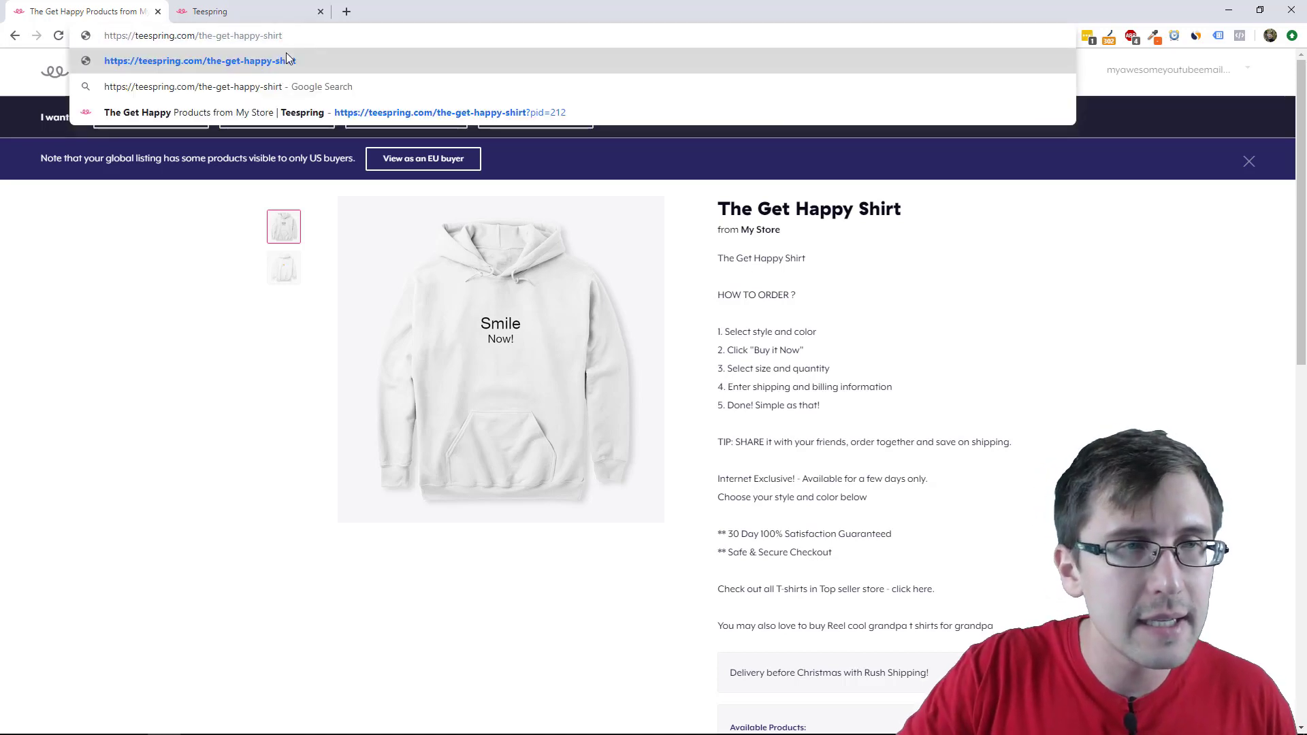
key(Return)
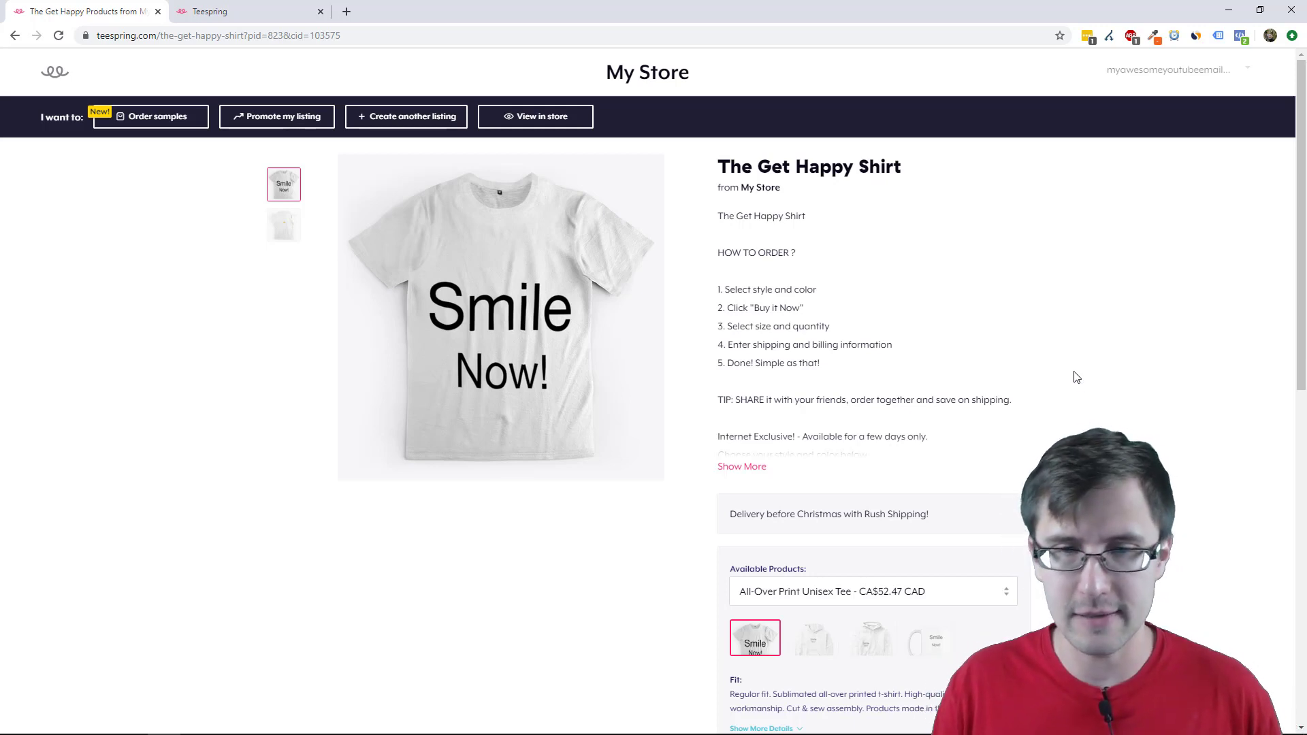
Open The Get Happy Shirt for editing from the account's Listings page, review its editable details, and cancel without saving
click(1183, 79)
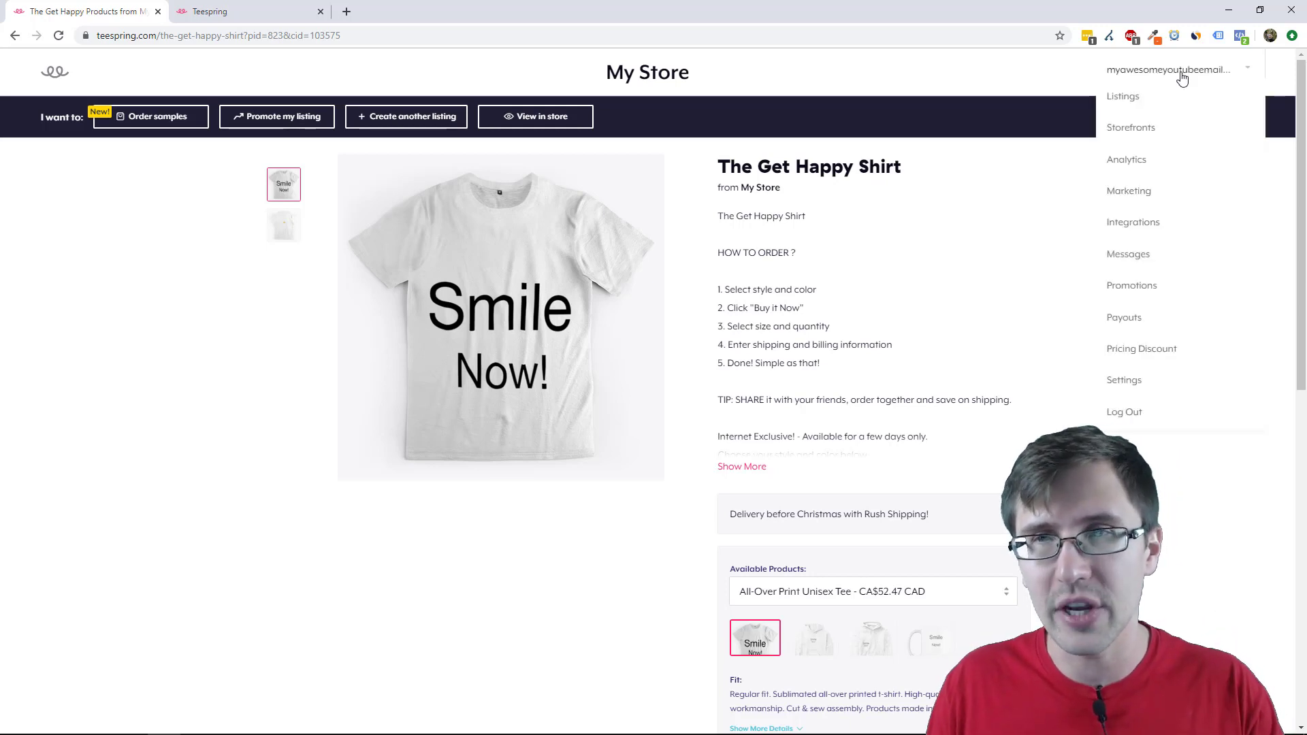
click(1153, 104)
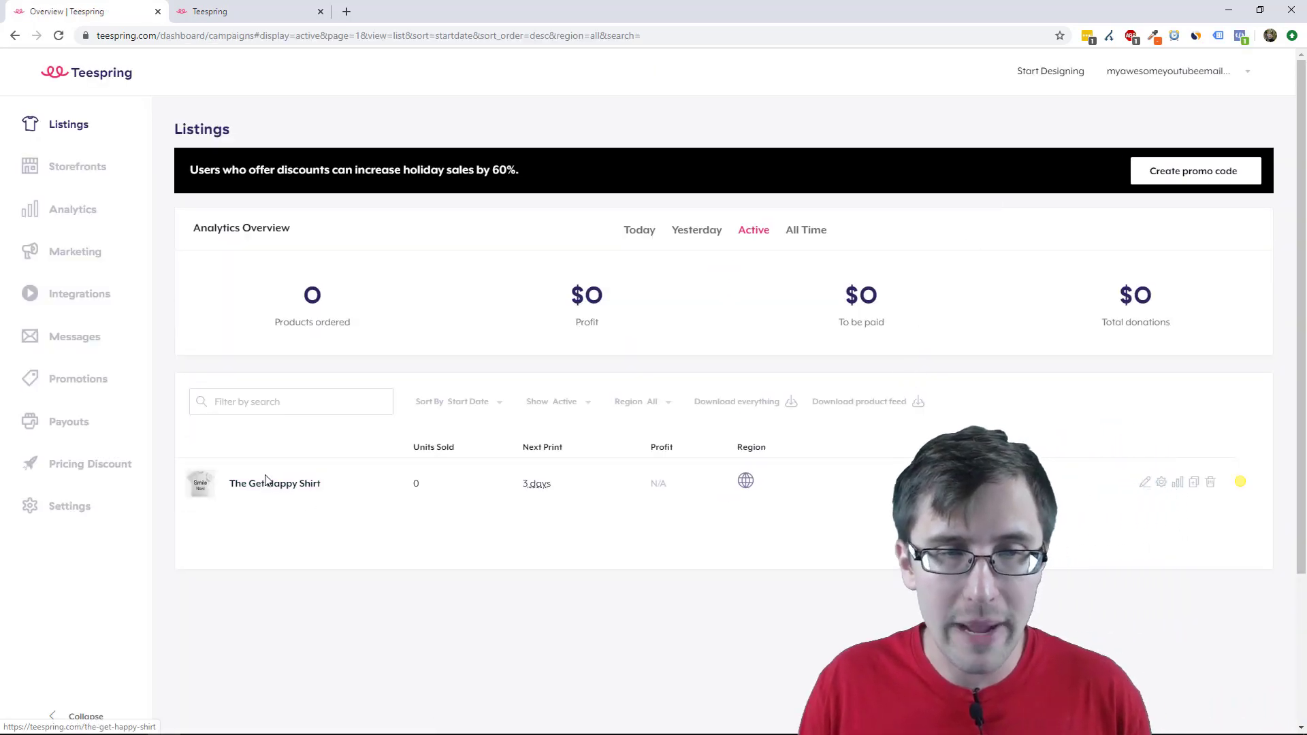
click(1144, 483)
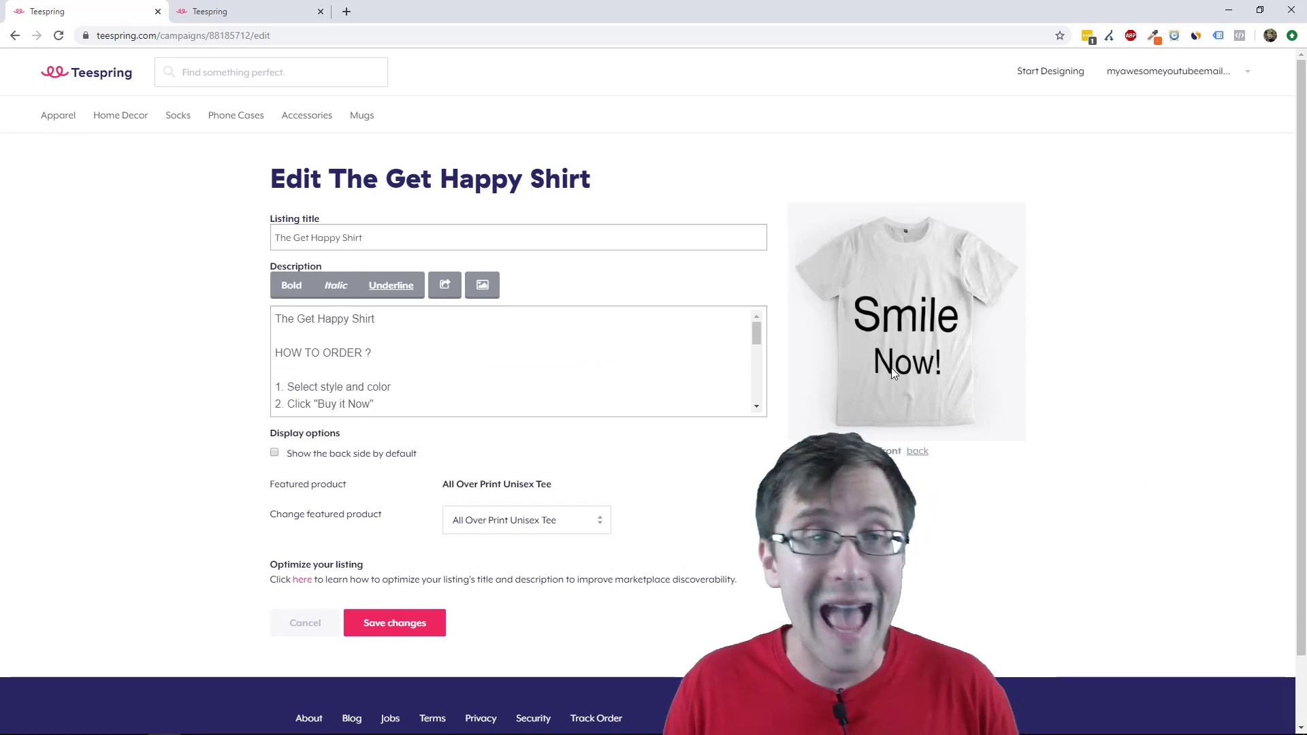
scroll(296, 506, down, 1)
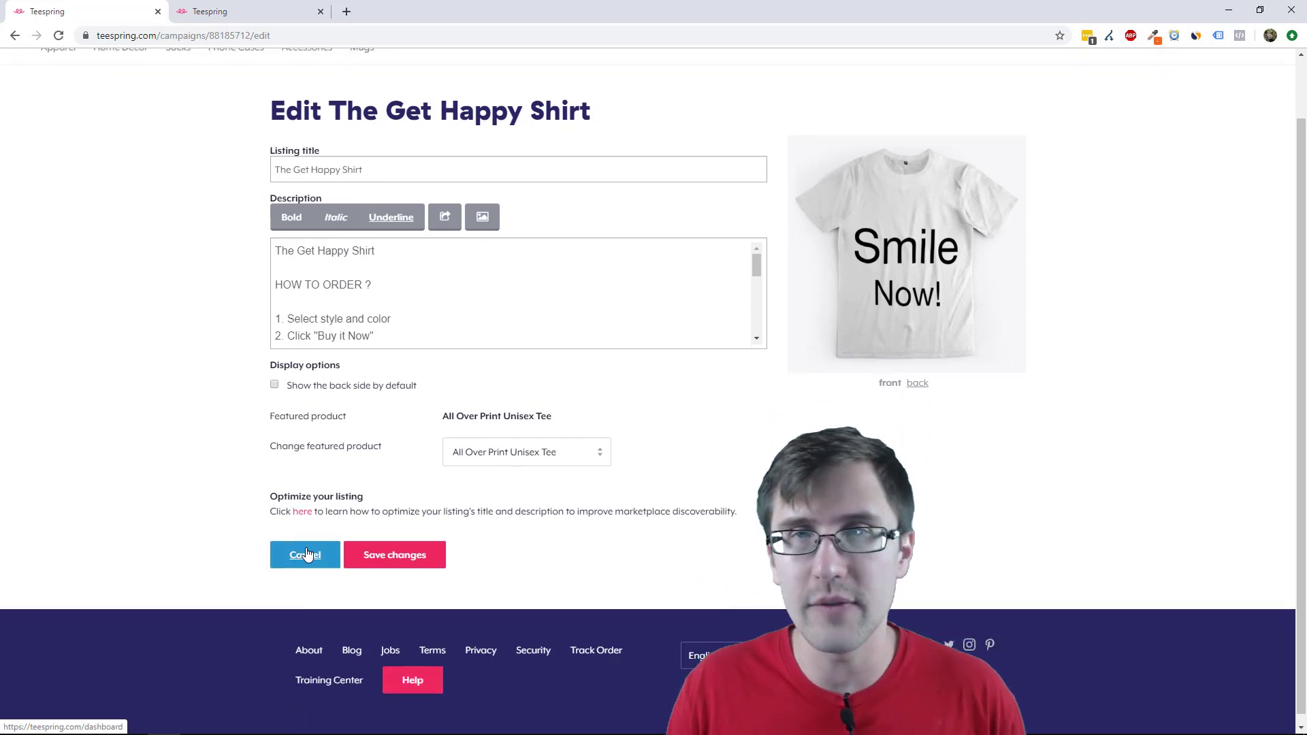
click(308, 555)
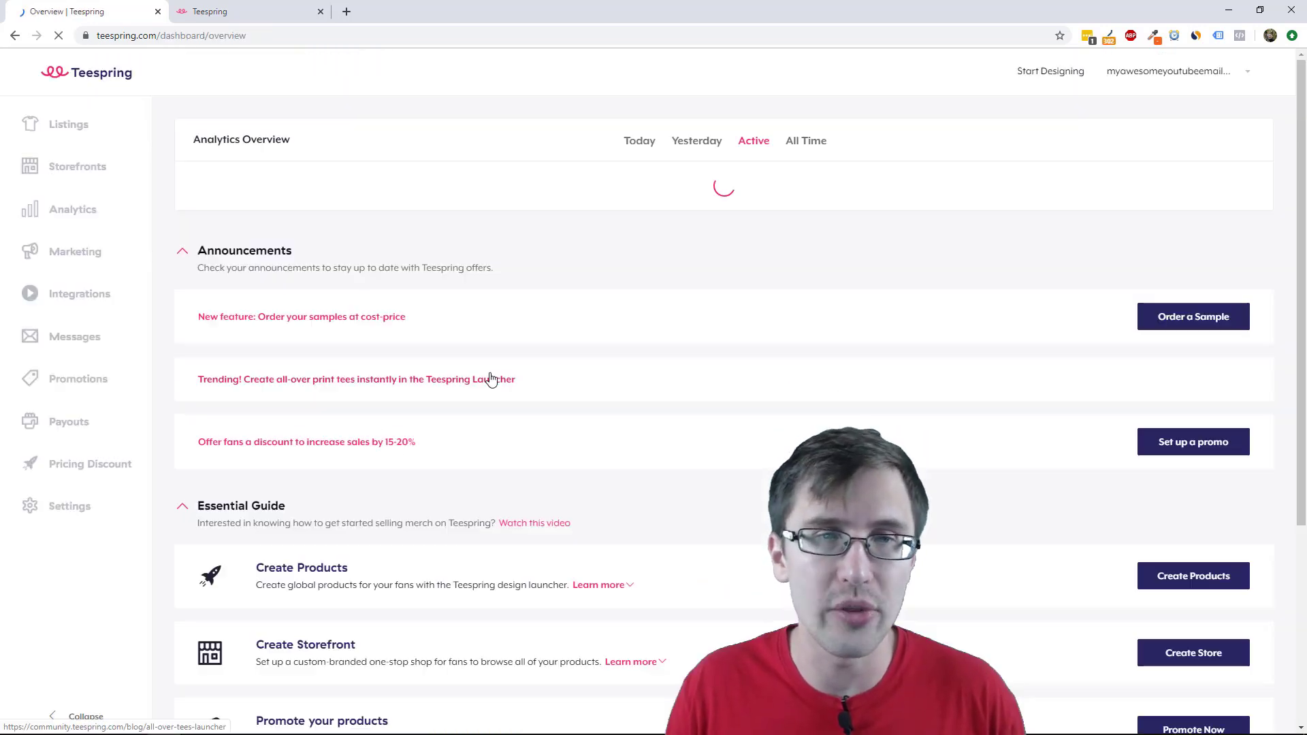
Open The Get Happy Shirt's listing settings from Listings, review the visibility options, and view the end-date calendar without choosing a date
click(80, 132)
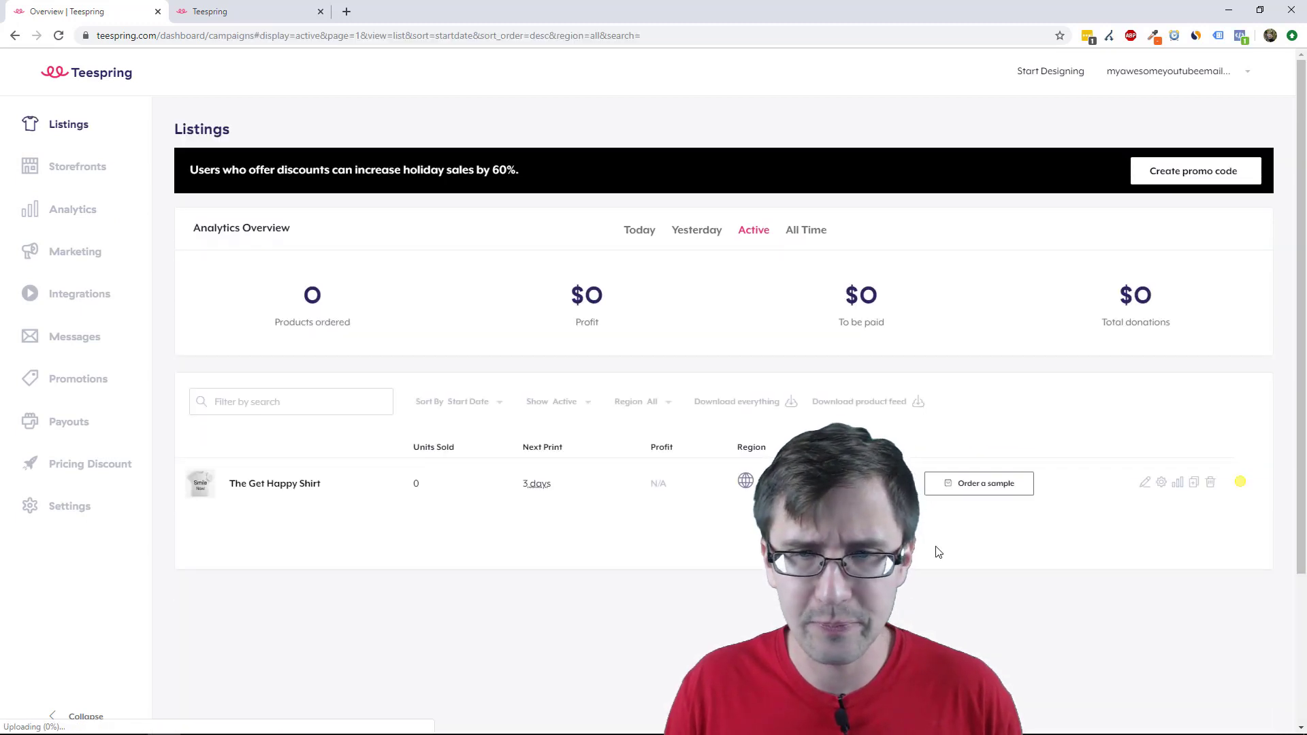
click(1161, 488)
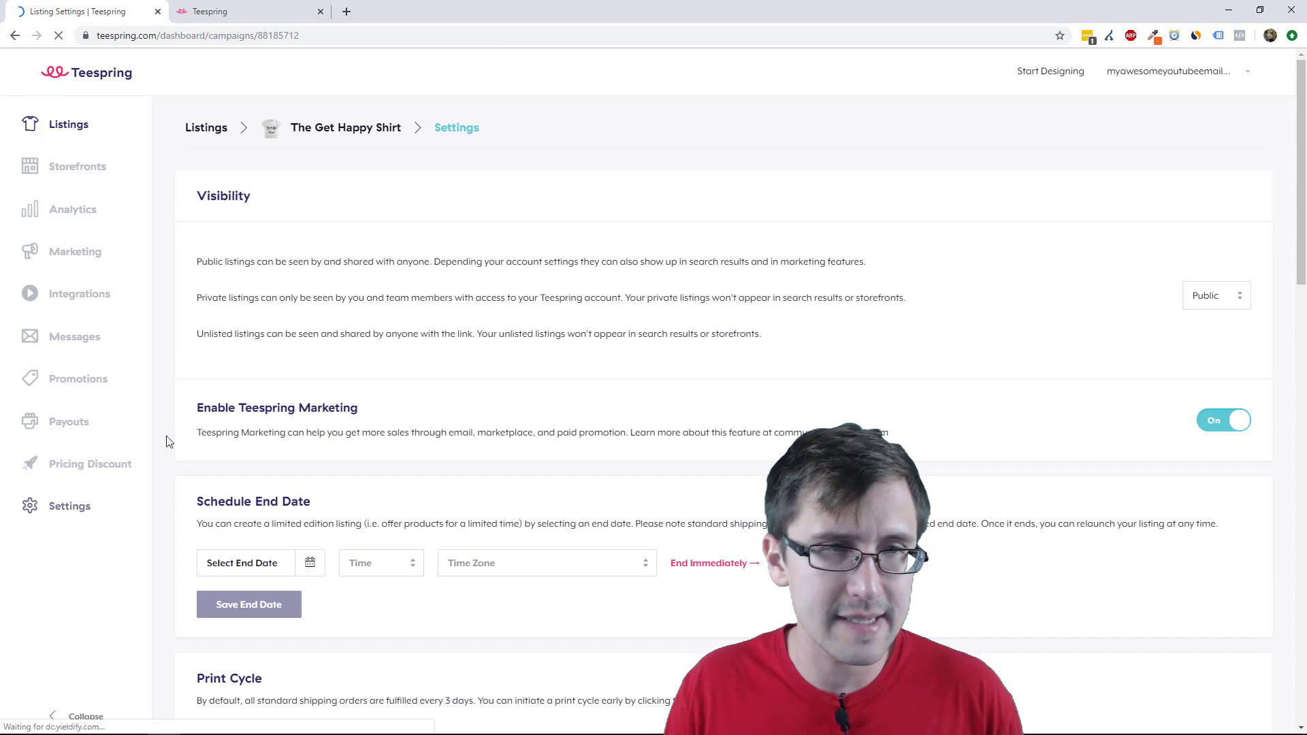
scroll(306, 417, down, 4)
scroll(431, 350, up, 4)
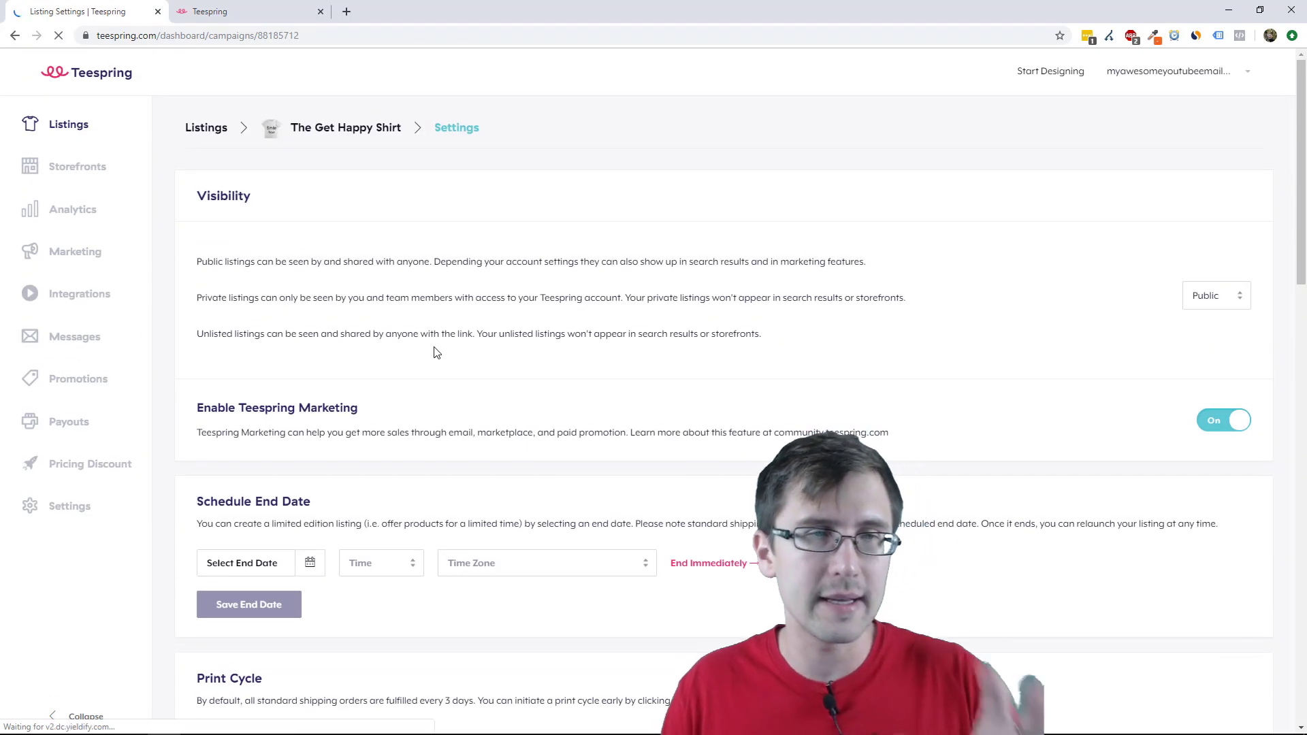
scroll(449, 363, down, 4)
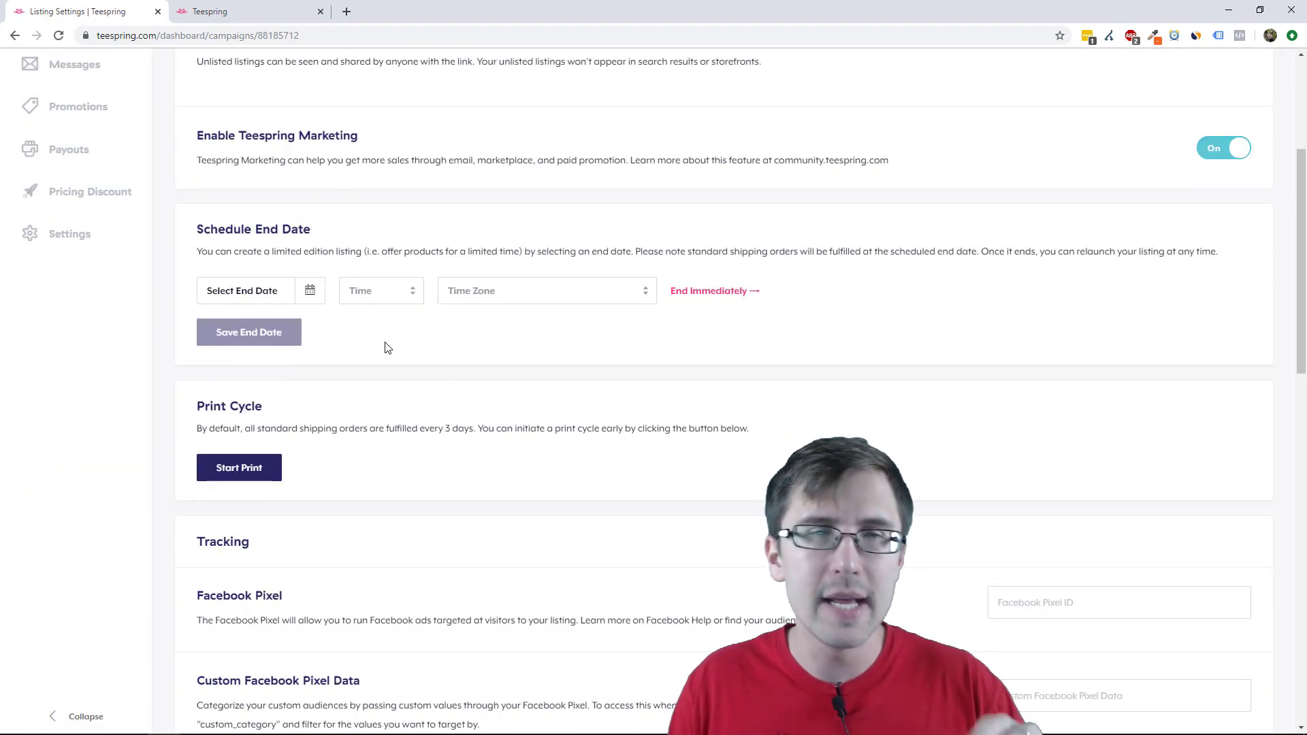
scroll(386, 348, up, 1)
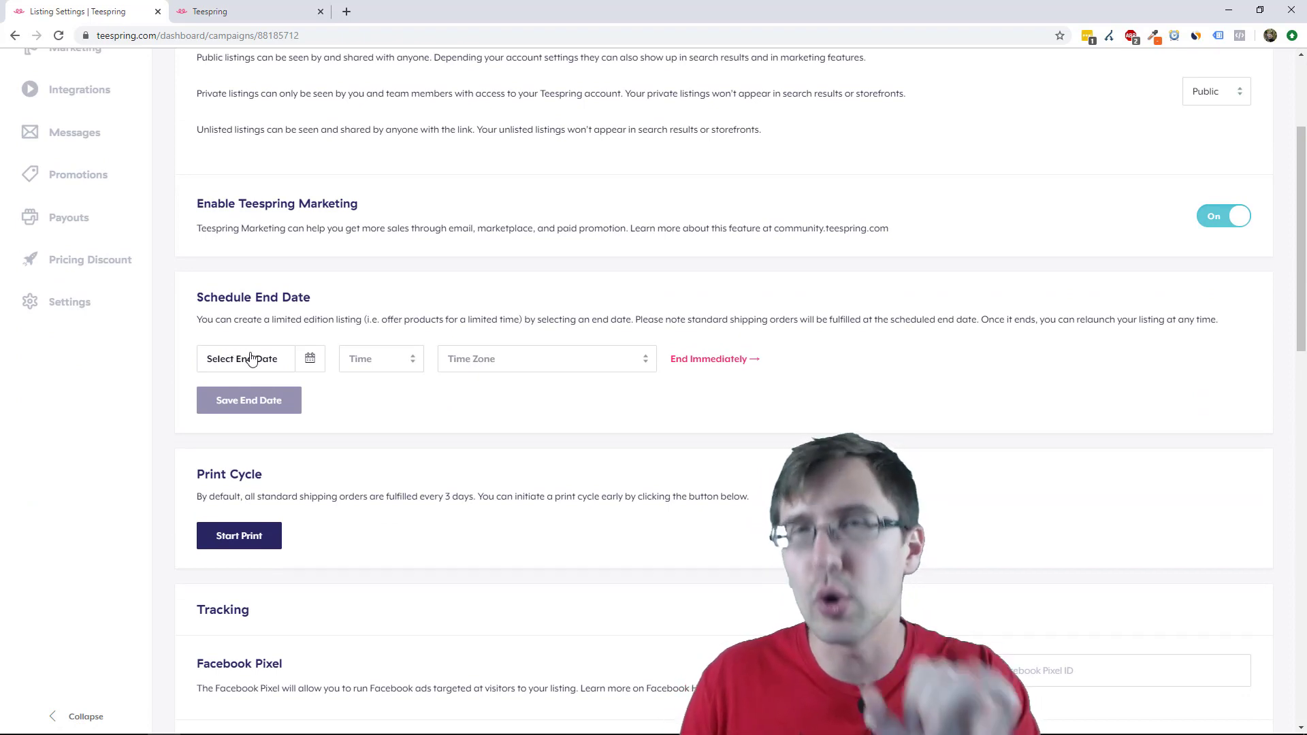
click(251, 359)
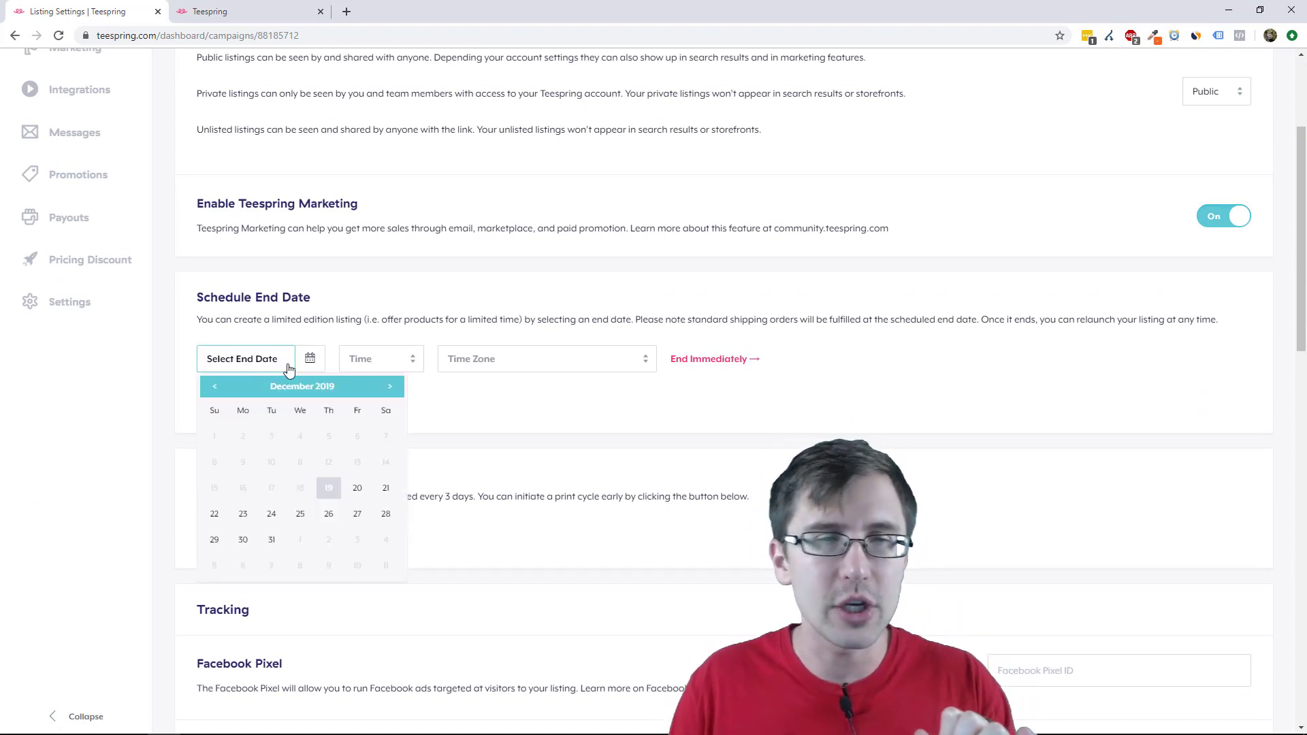
click(365, 314)
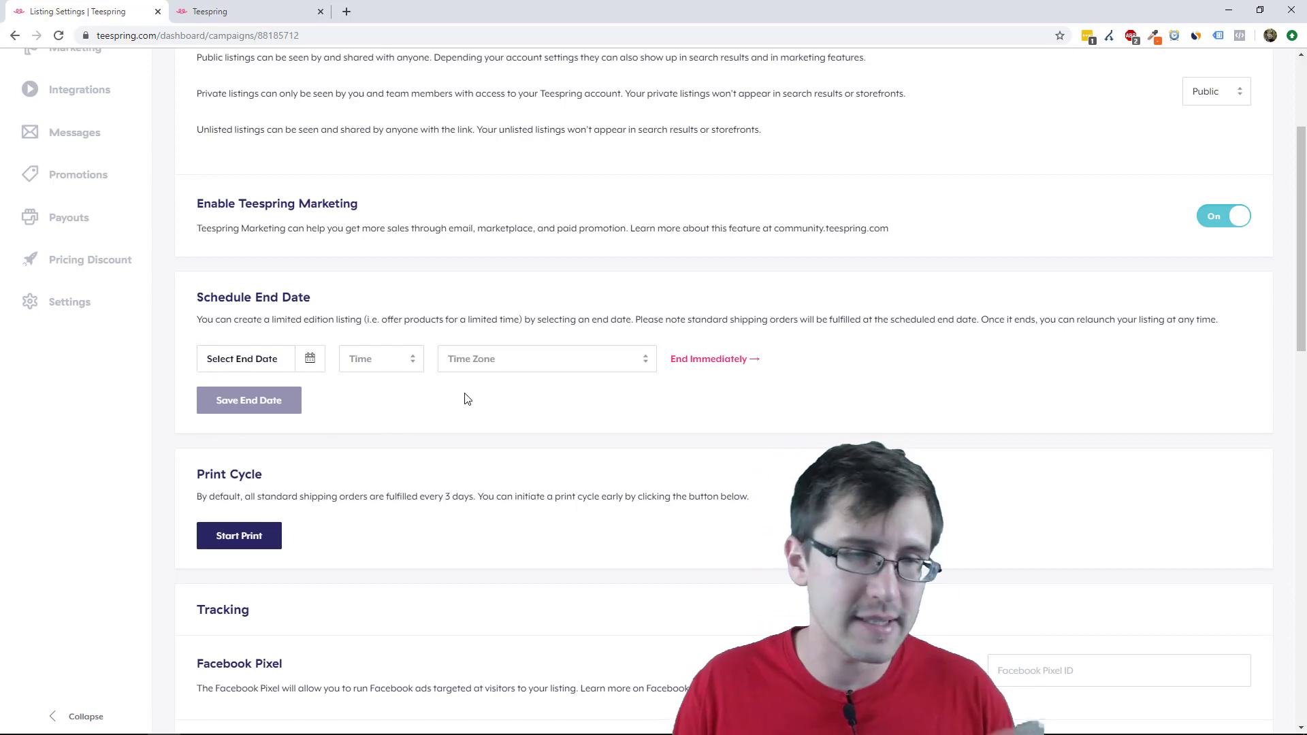
Examine the tracking fields and the Teespring Creative social share images in the listing settings
scroll(466, 398, down, 6)
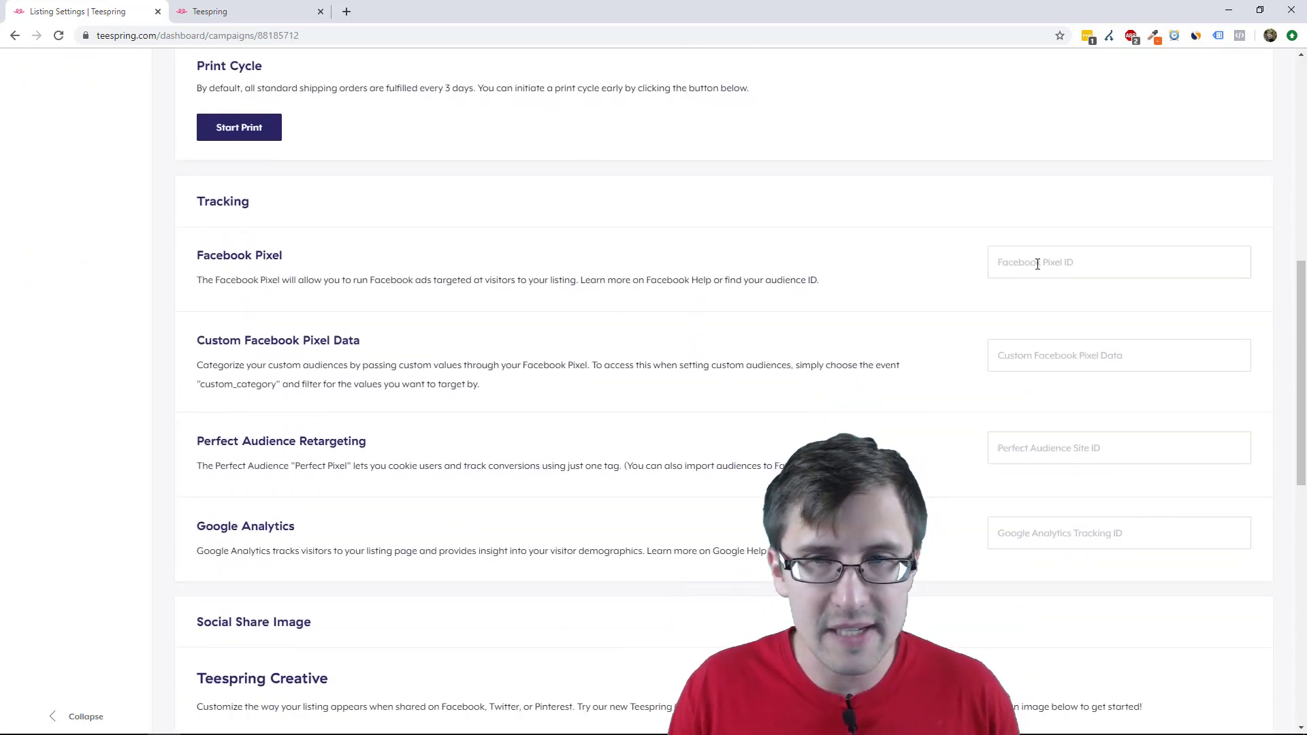
scroll(583, 393, down, 4)
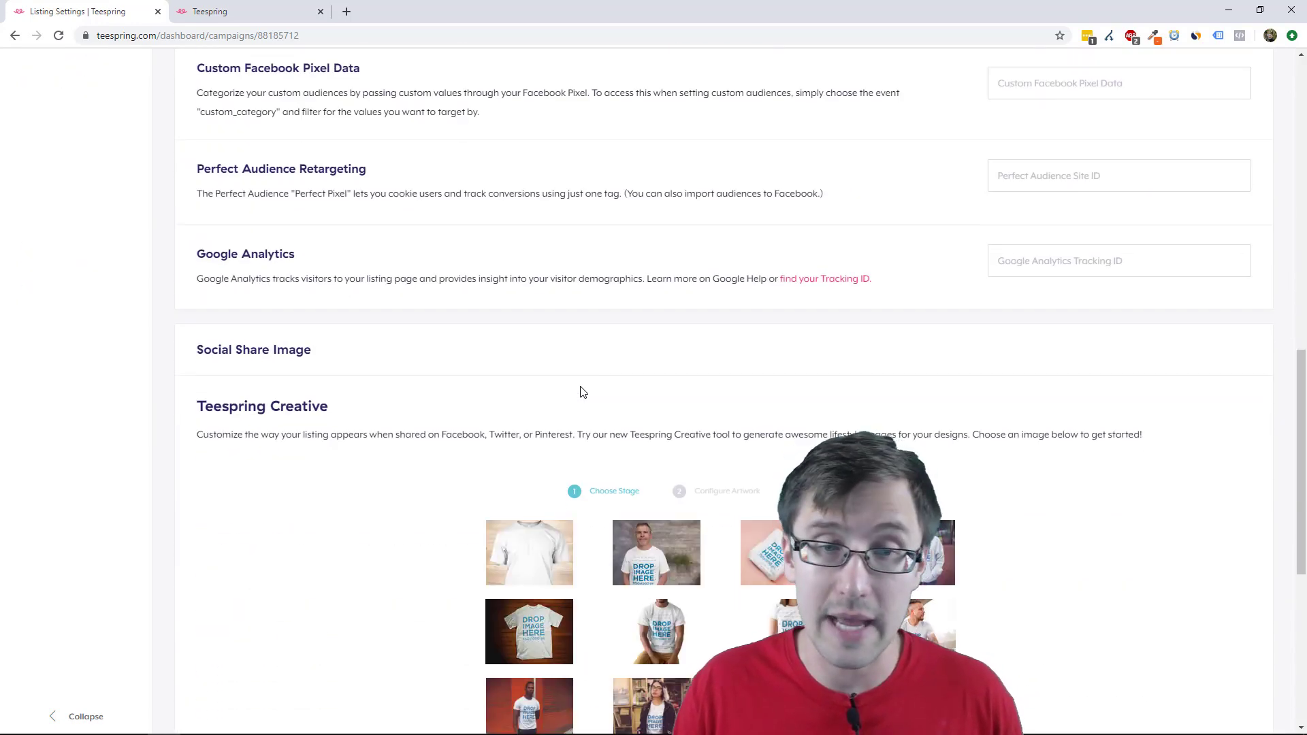
scroll(583, 393, down, 3)
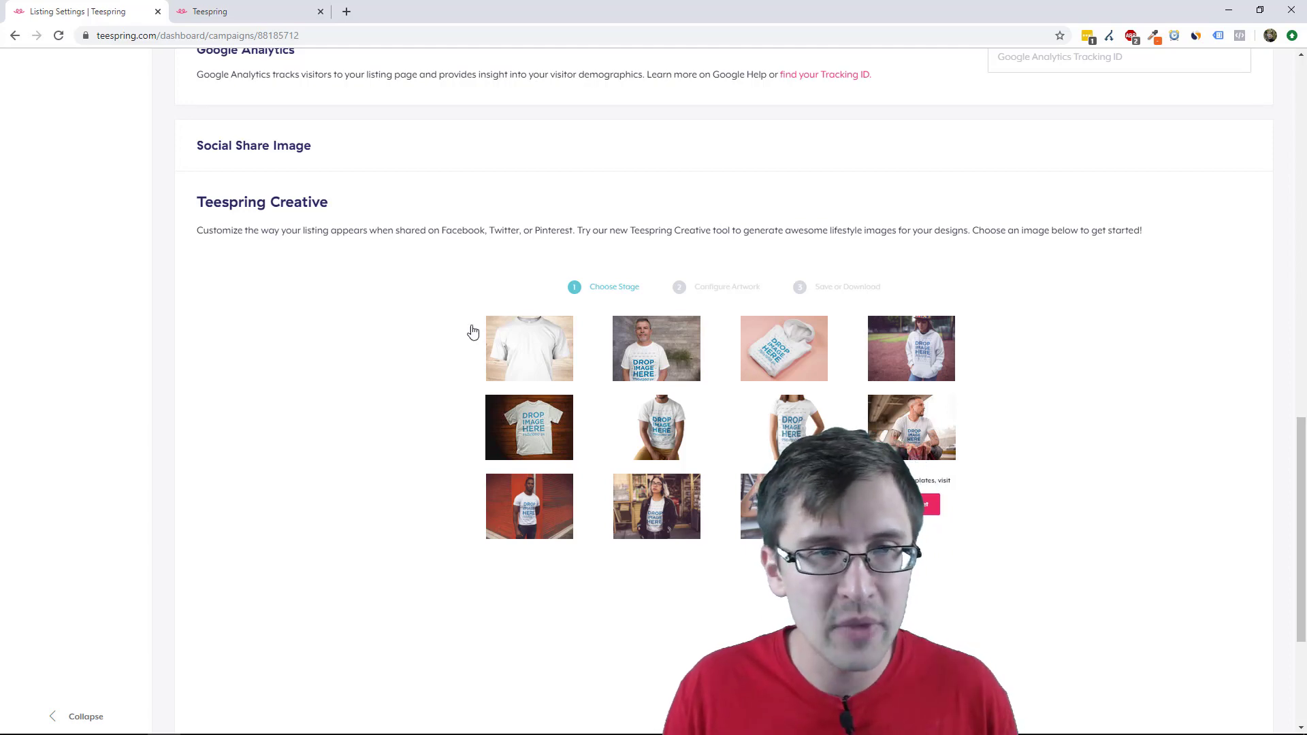
scroll(520, 502, down, 4)
scroll(520, 501, up, 15)
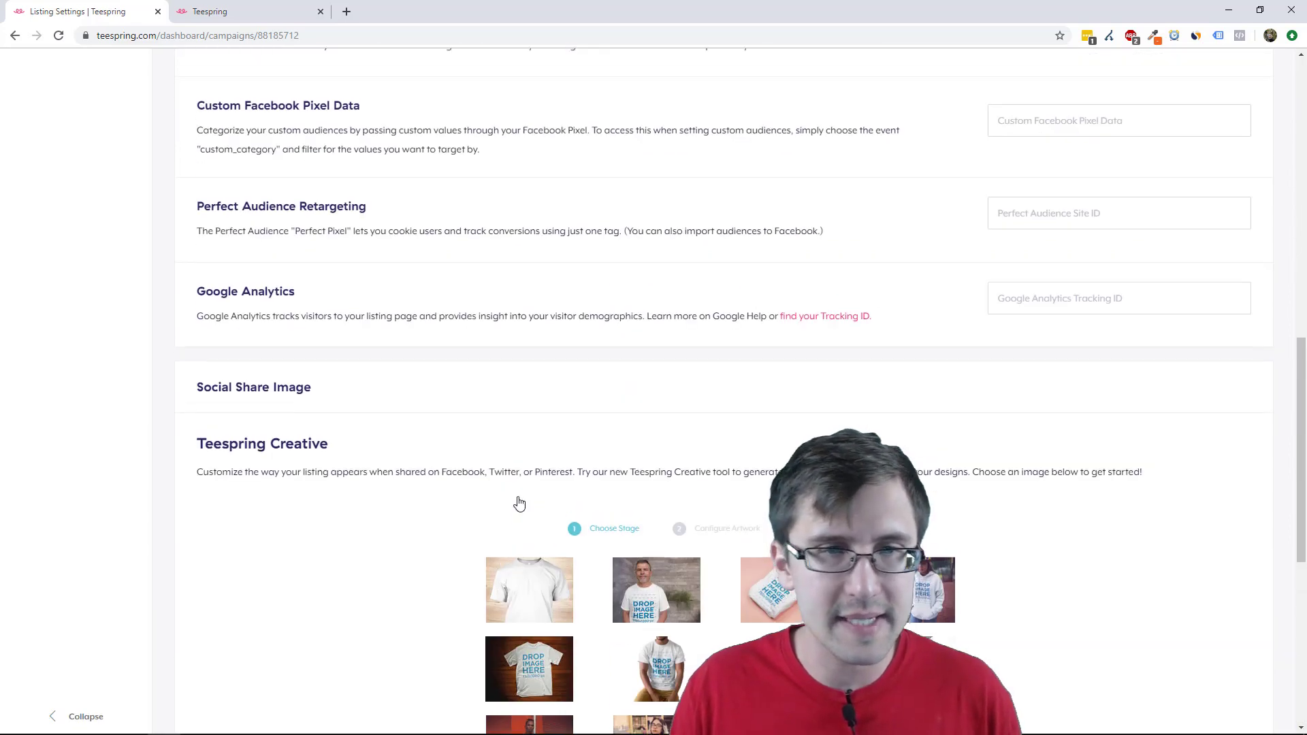
scroll(506, 502, up, 5)
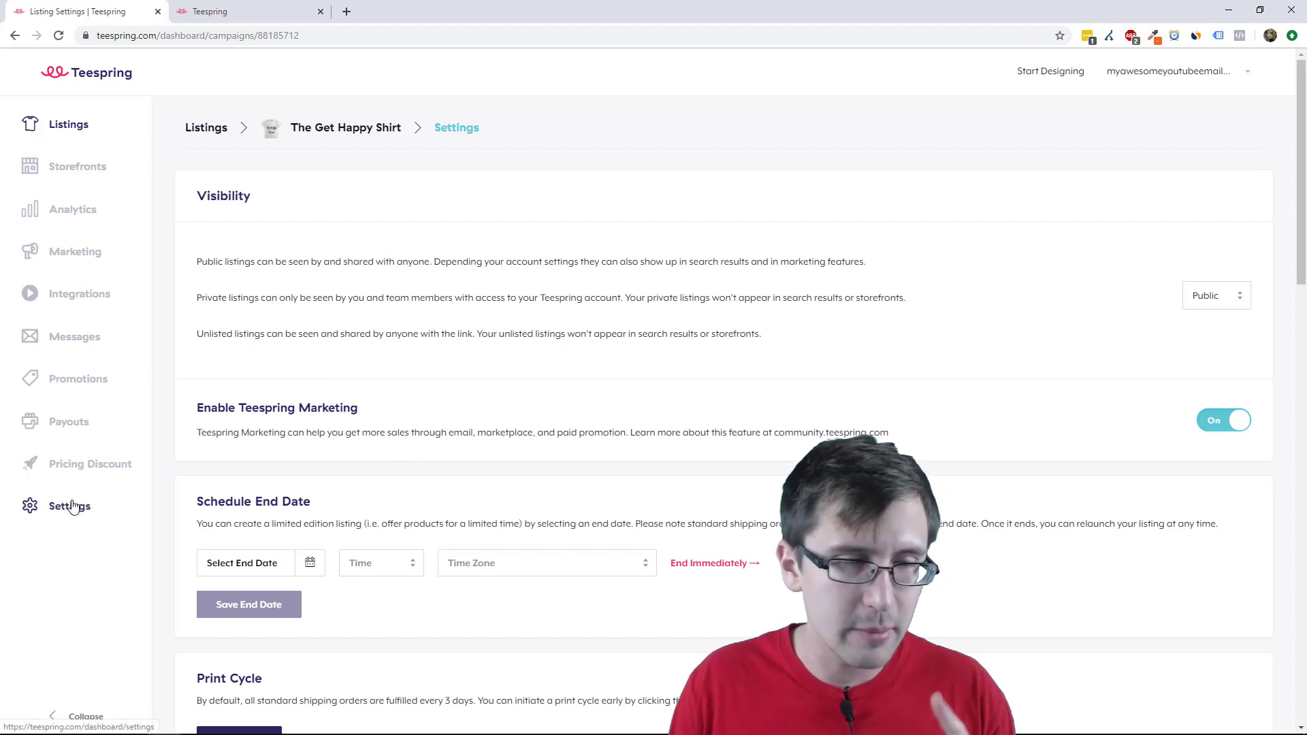
Return to the Listings overview and check the units sold and analytics for The Get Happy Shirt
click(71, 123)
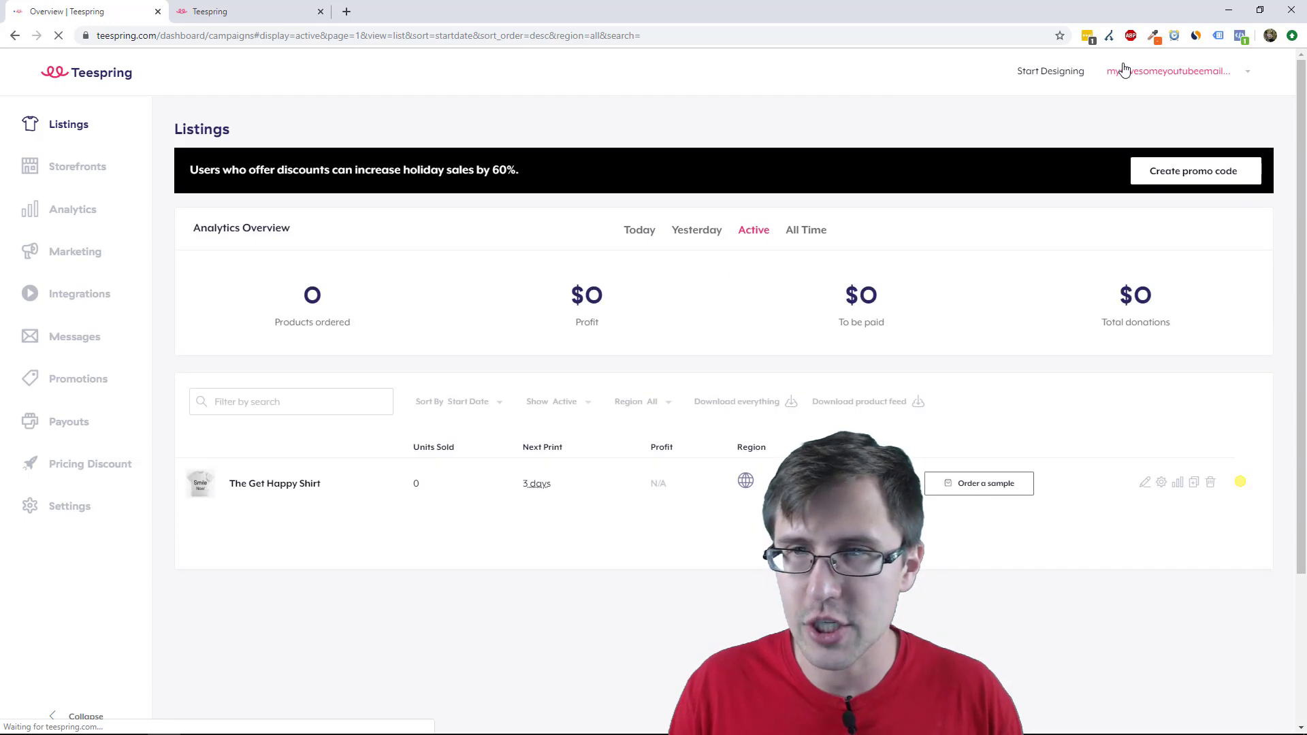
click(1116, 70)
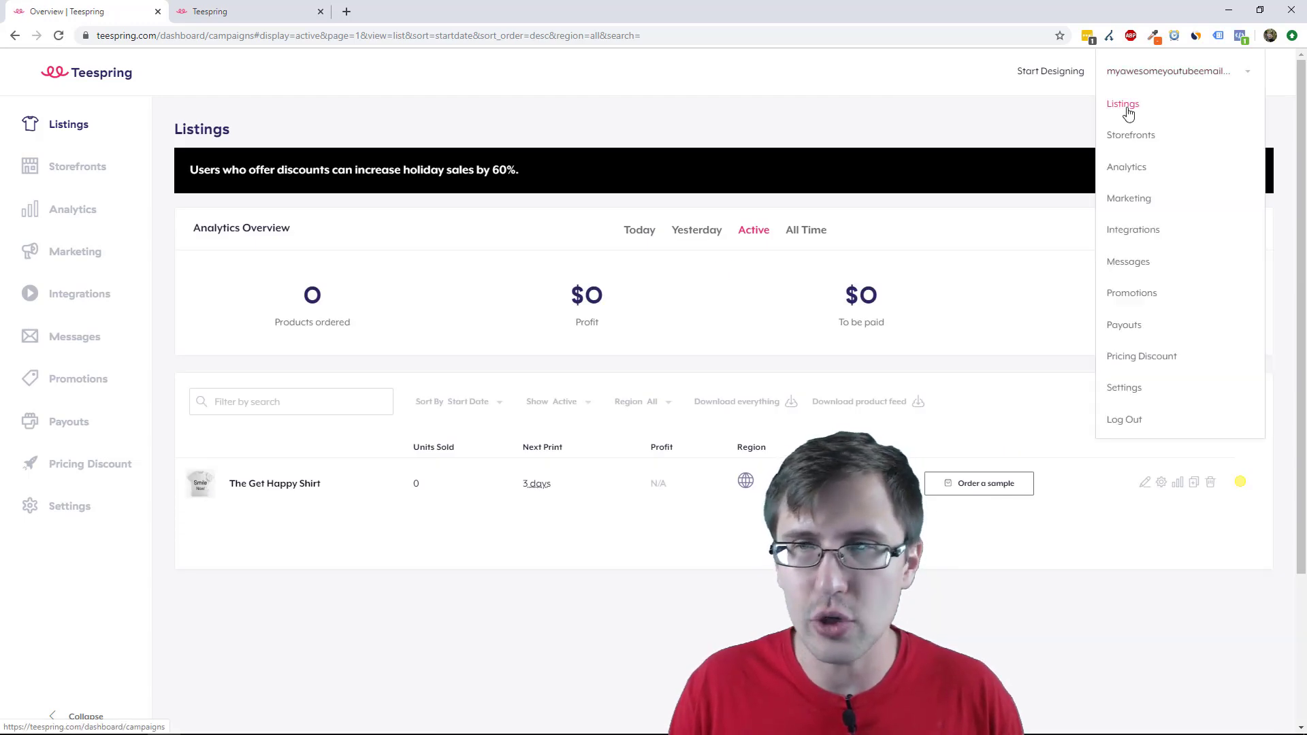
click(1126, 105)
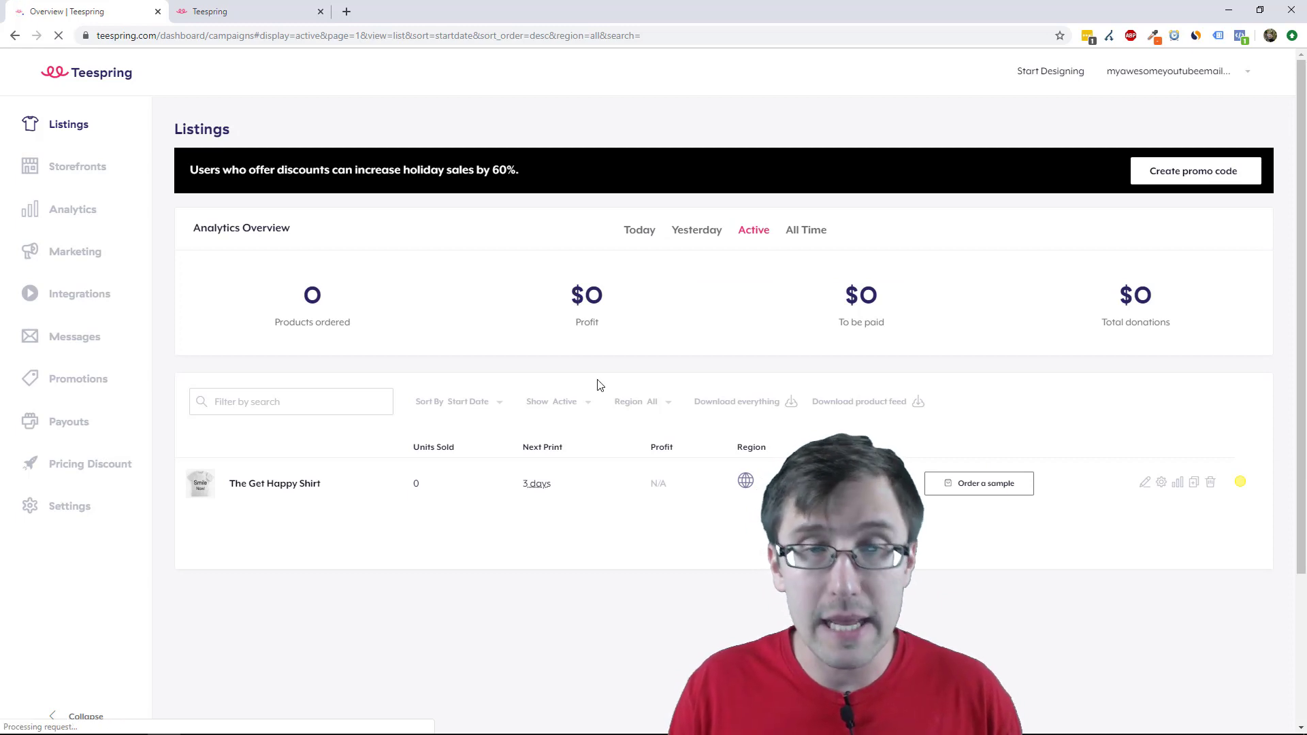
double_click(416, 485)
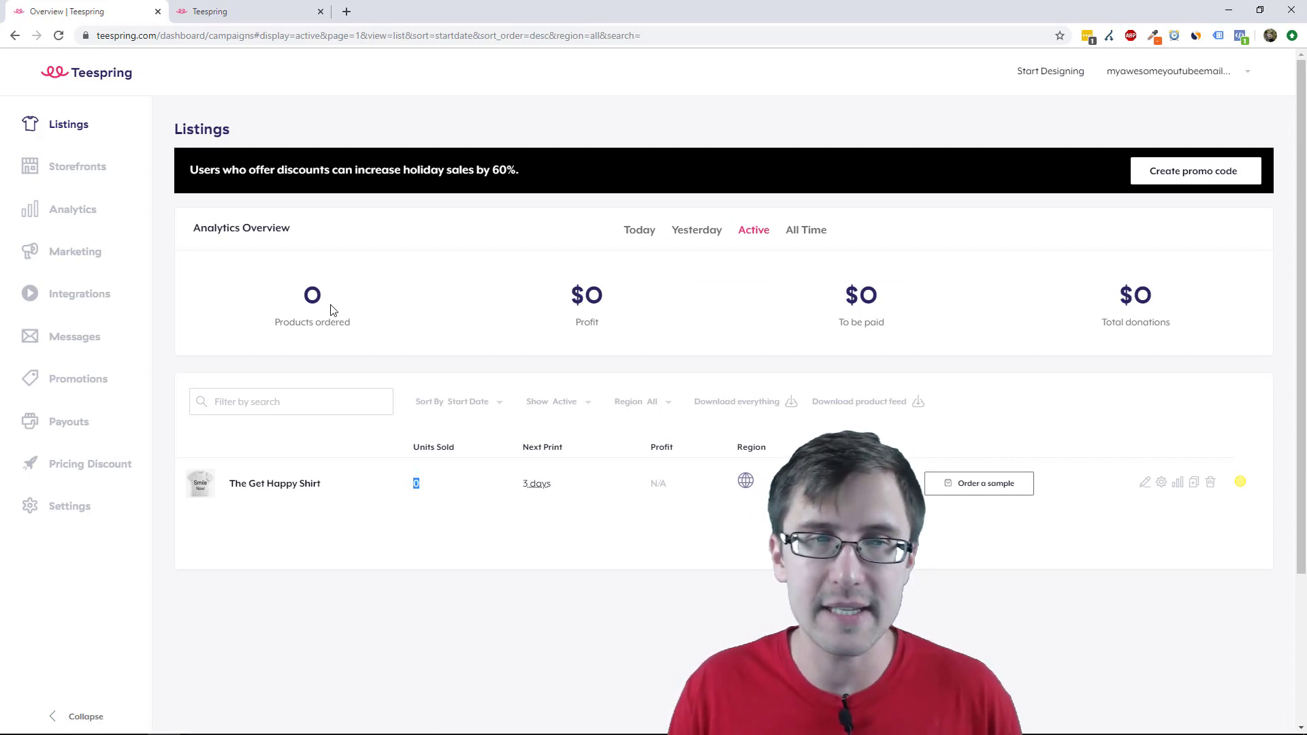
click(749, 602)
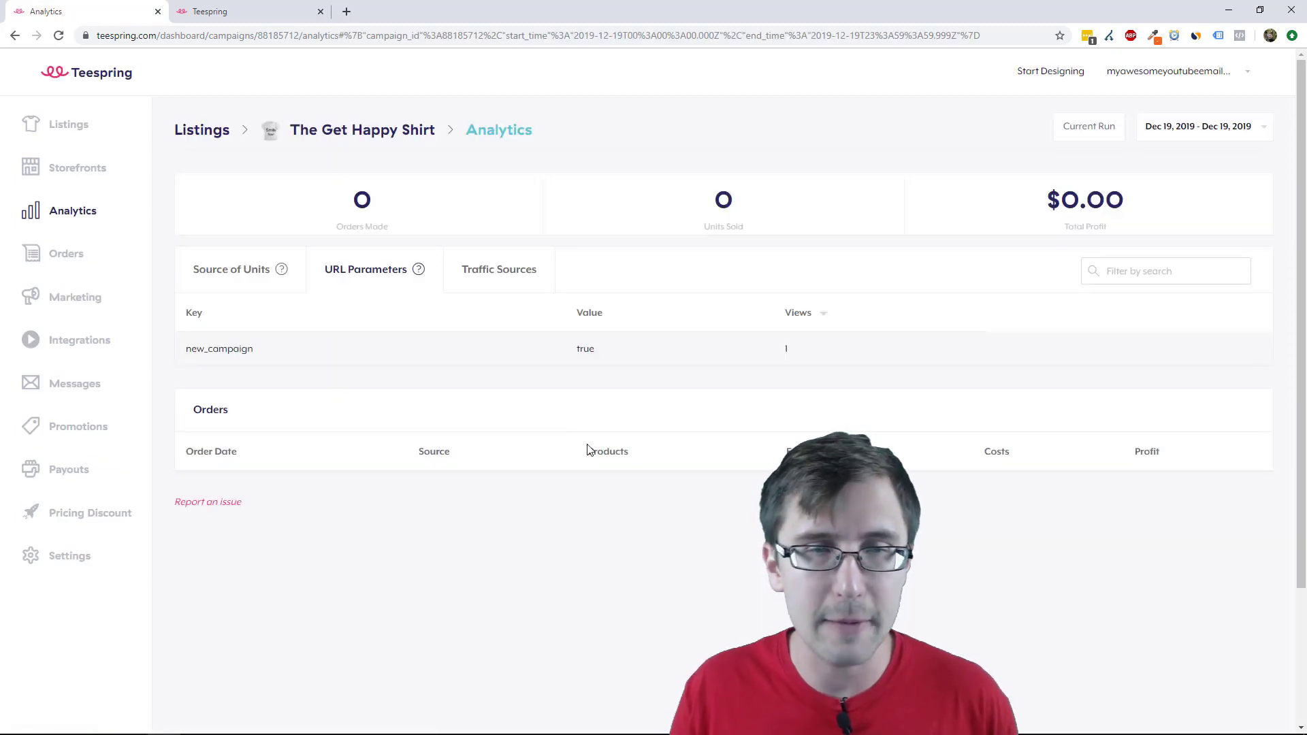
Open the Storefronts section of the seller dashboard
click(146, 170)
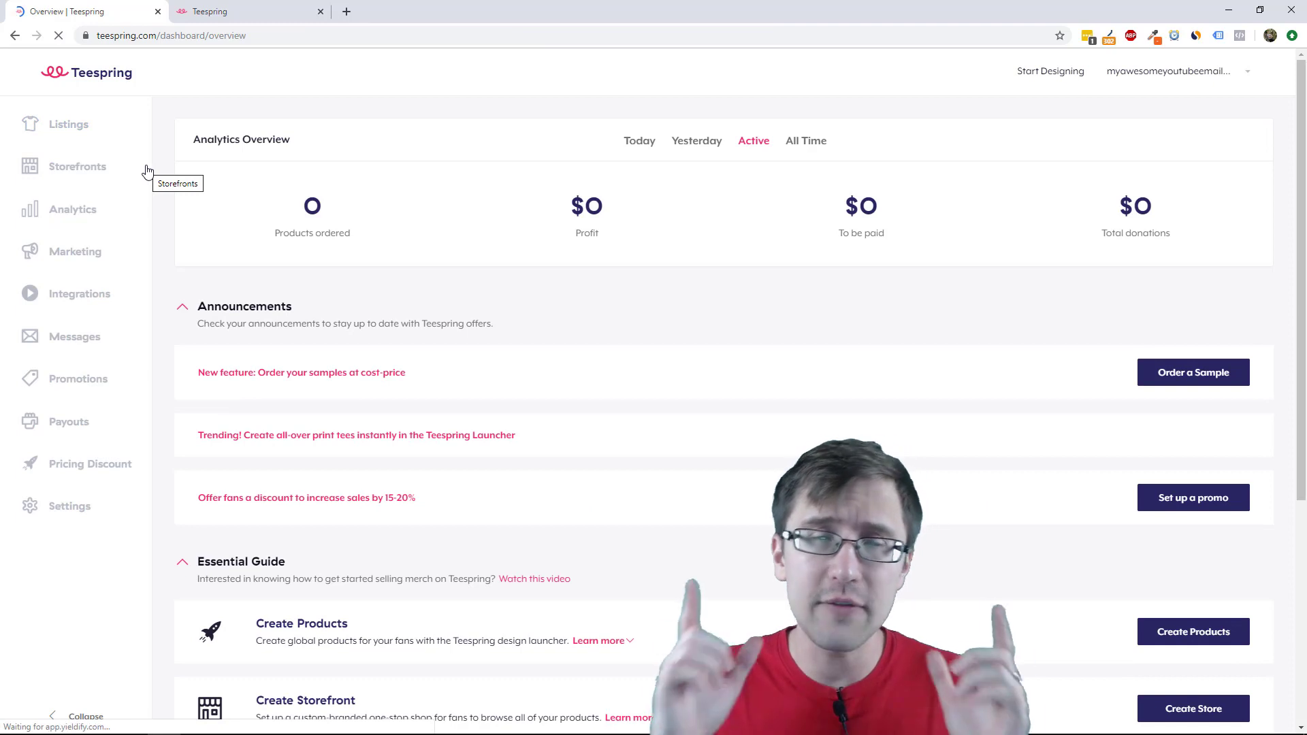